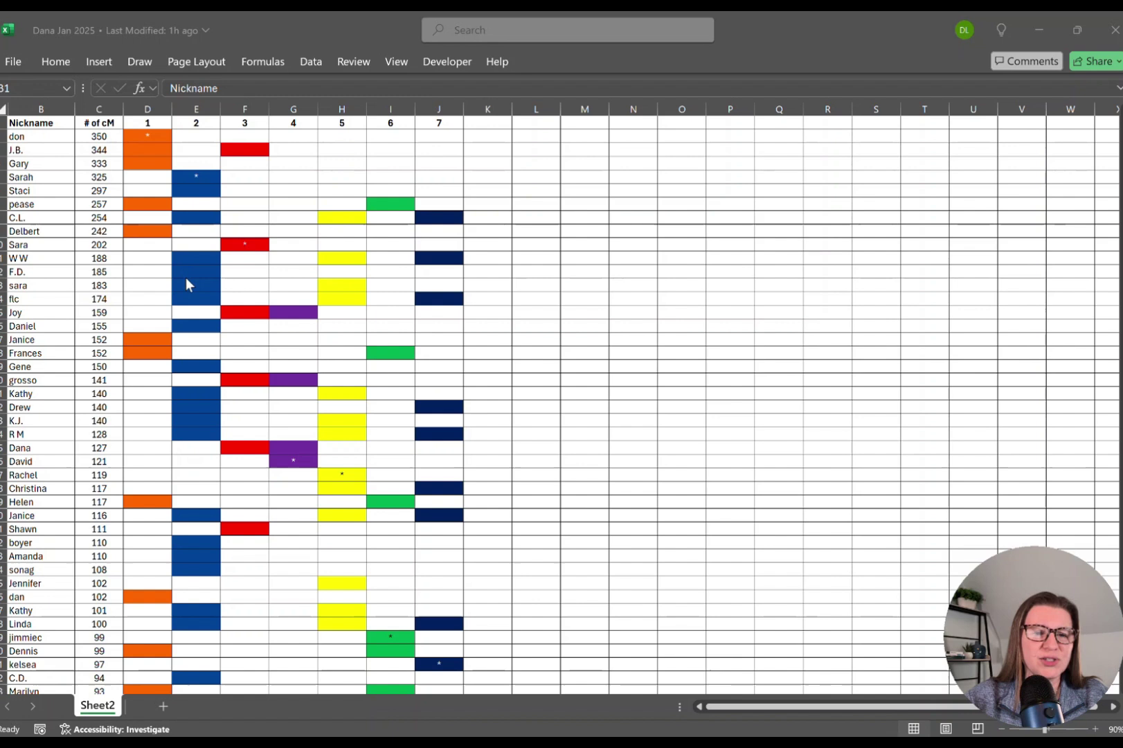
Insert two blank columns at F:G and set their fill to No Fill
click(246, 106)
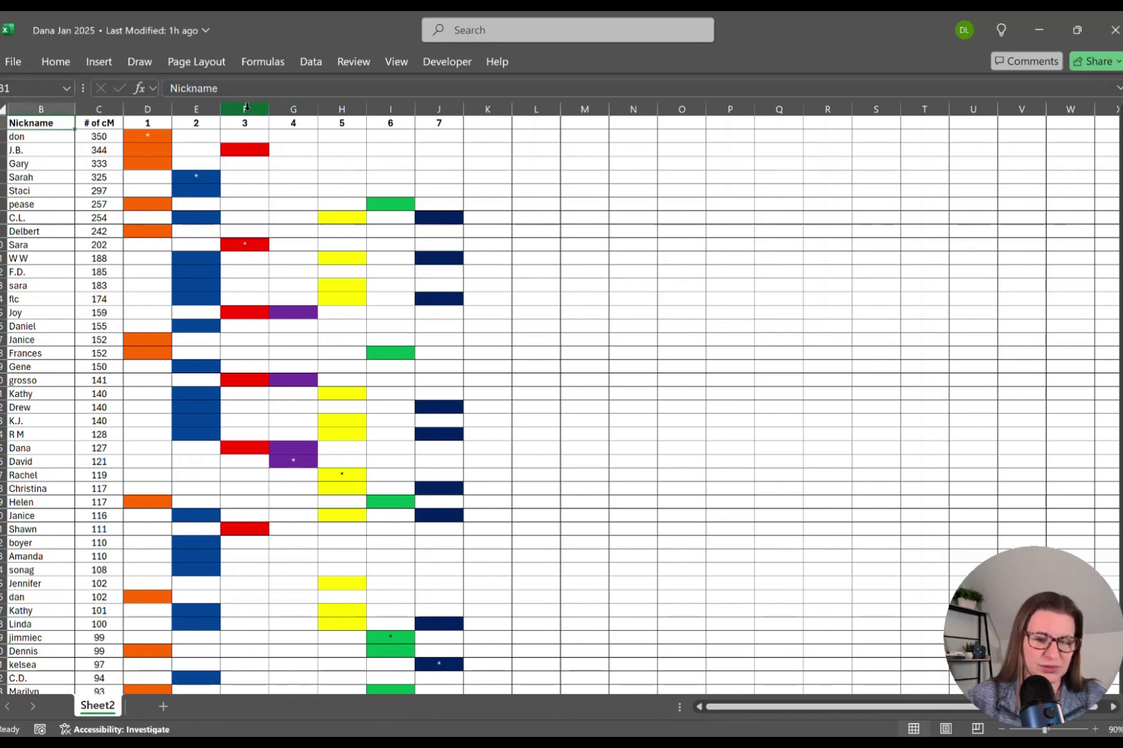
drag(246, 105, 294, 110)
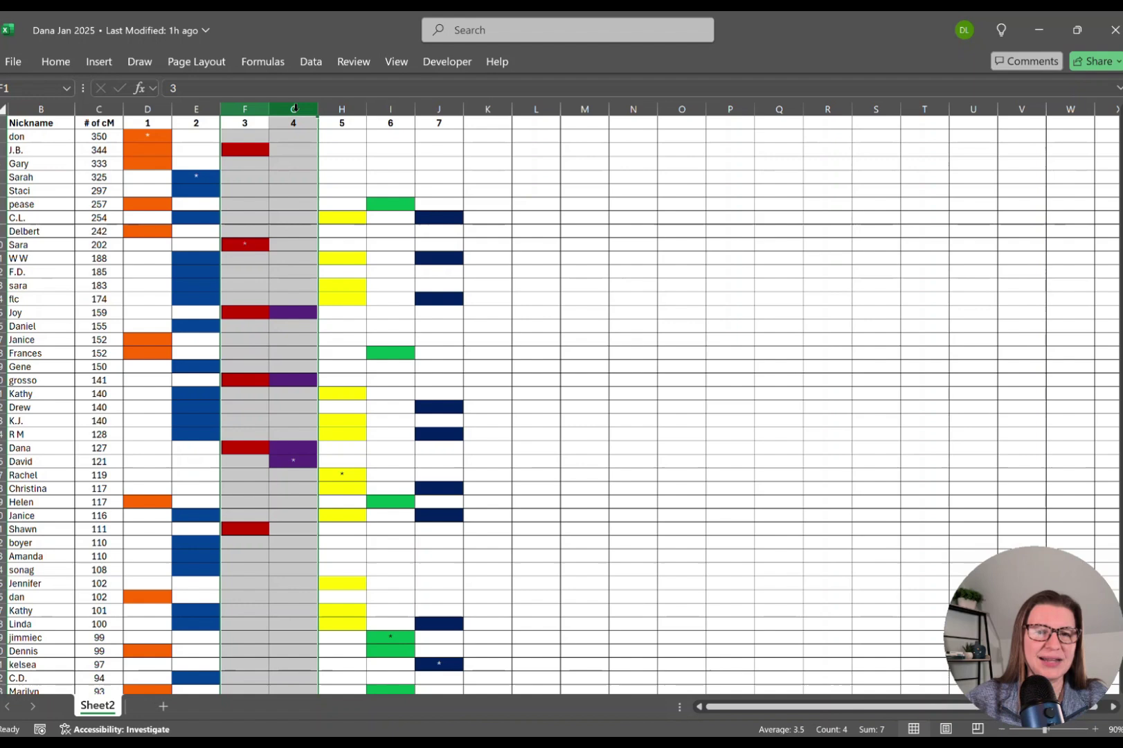
right_click(296, 111)
click(347, 271)
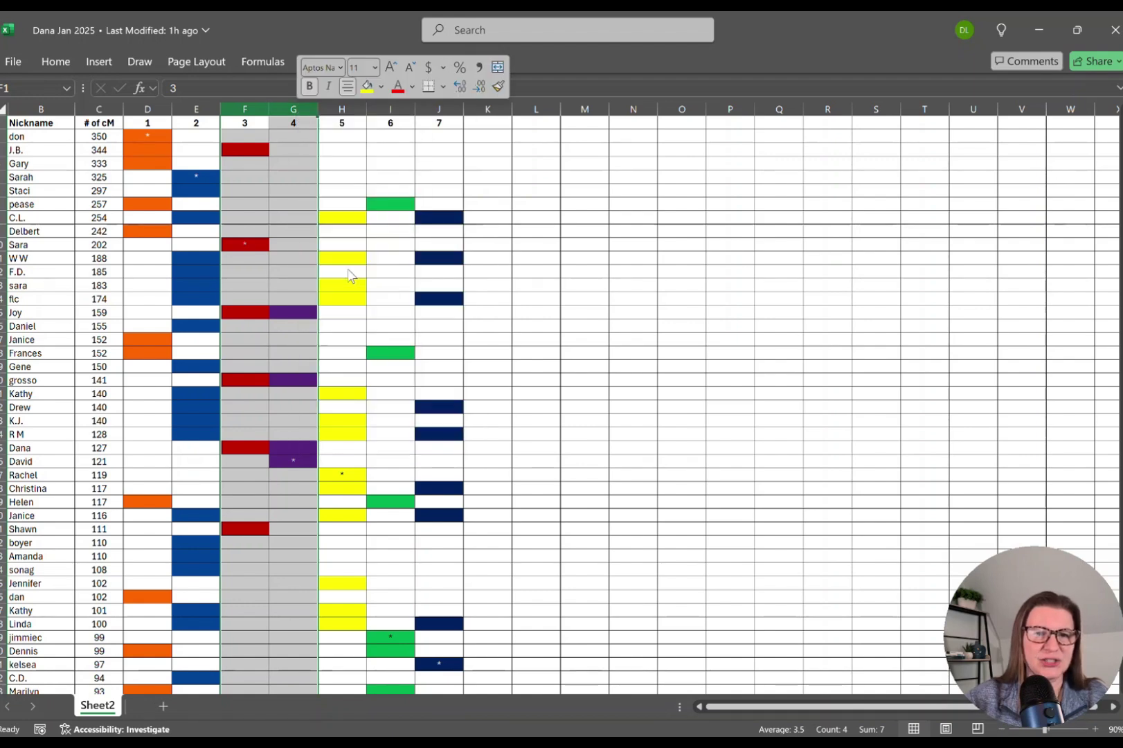
click(50, 62)
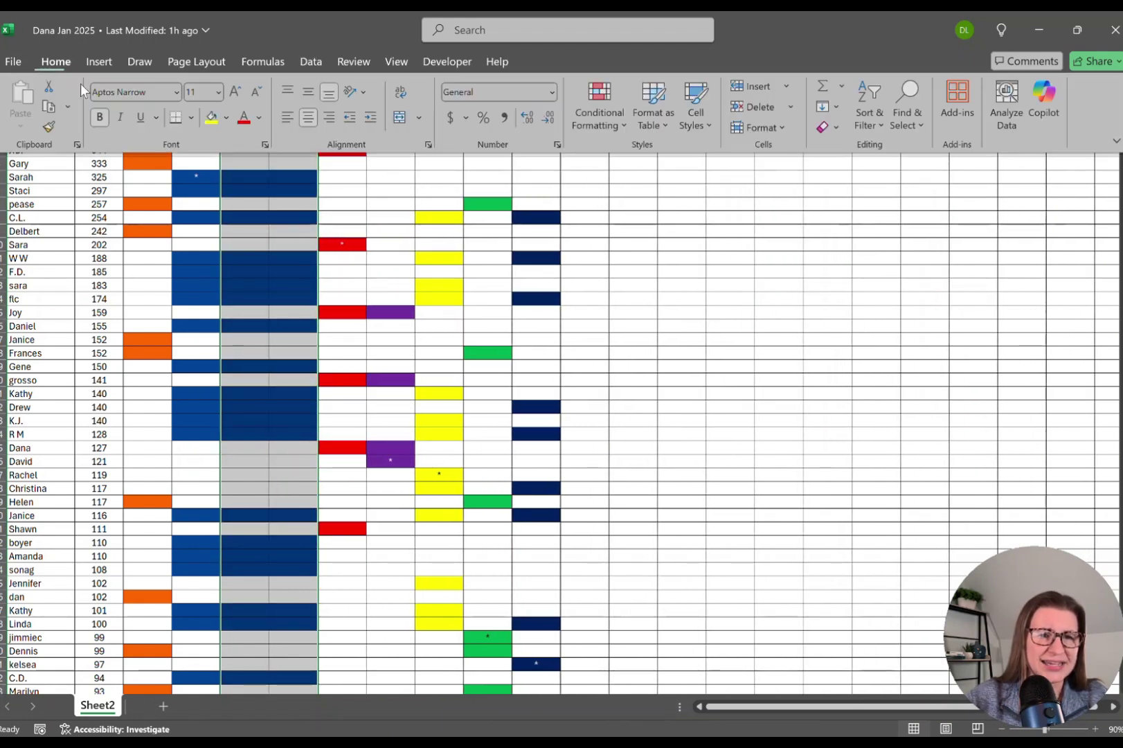
click(227, 117)
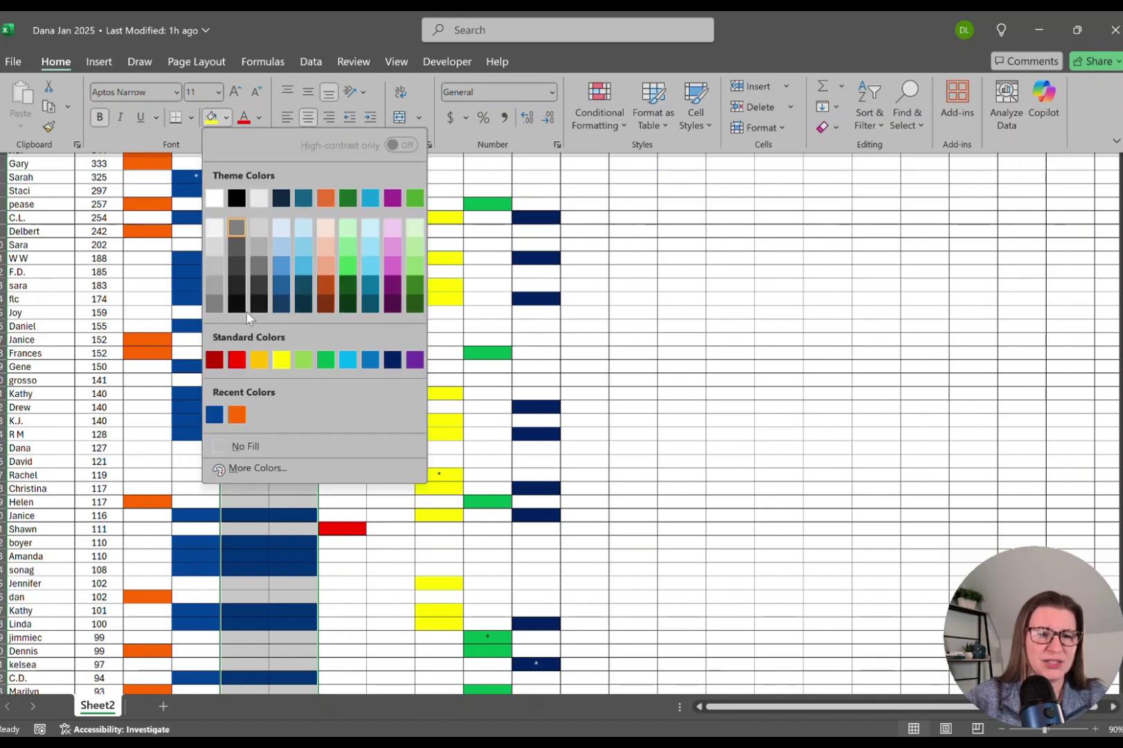
click(255, 444)
Move the yellow cluster 5 column into F and the navy cluster 7 column into G
click(437, 108)
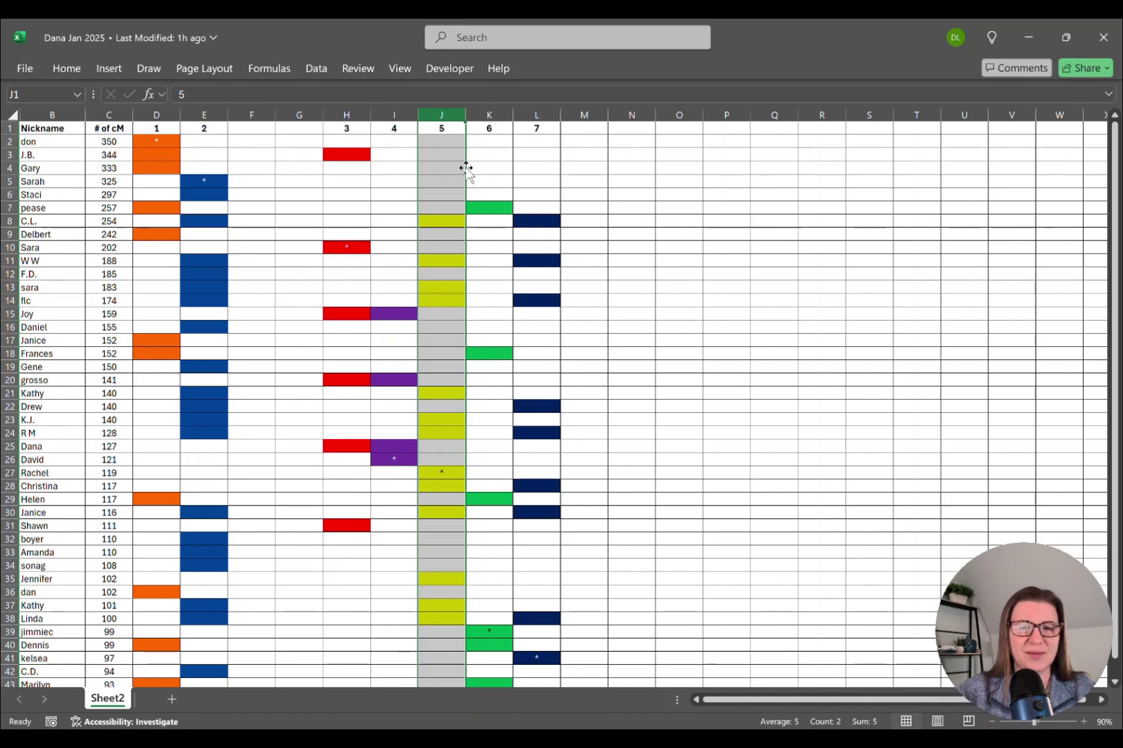
drag(467, 169, 258, 166)
click(540, 116)
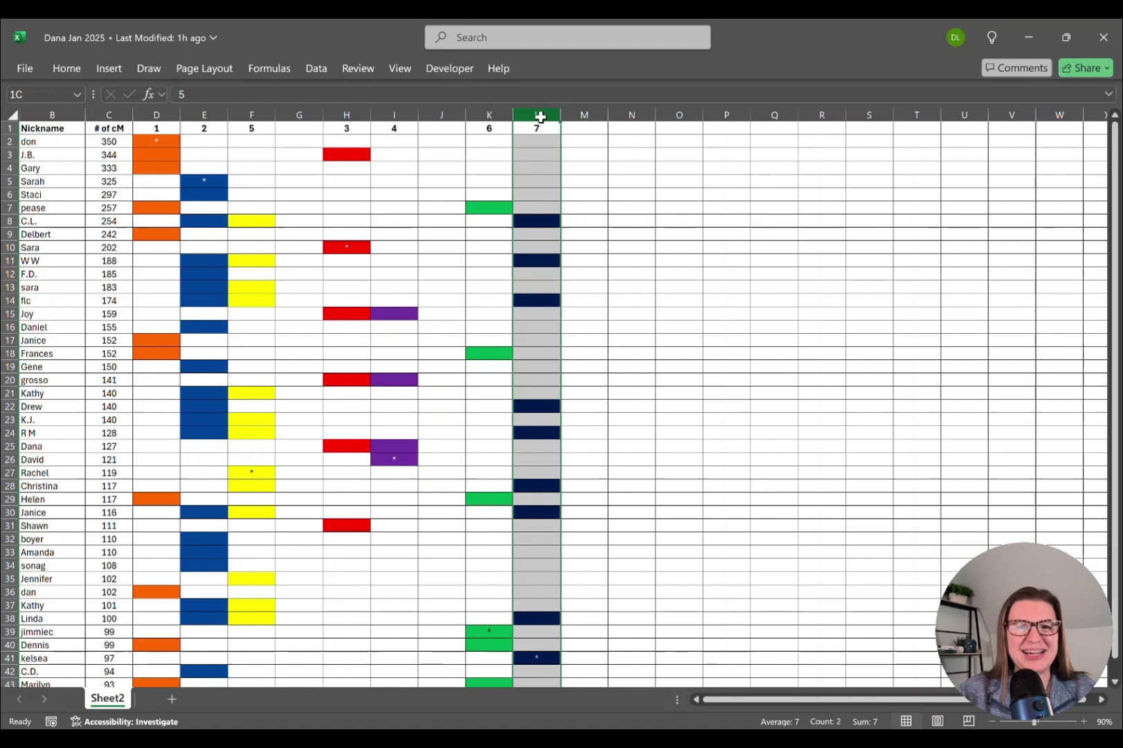
drag(557, 169, 309, 198)
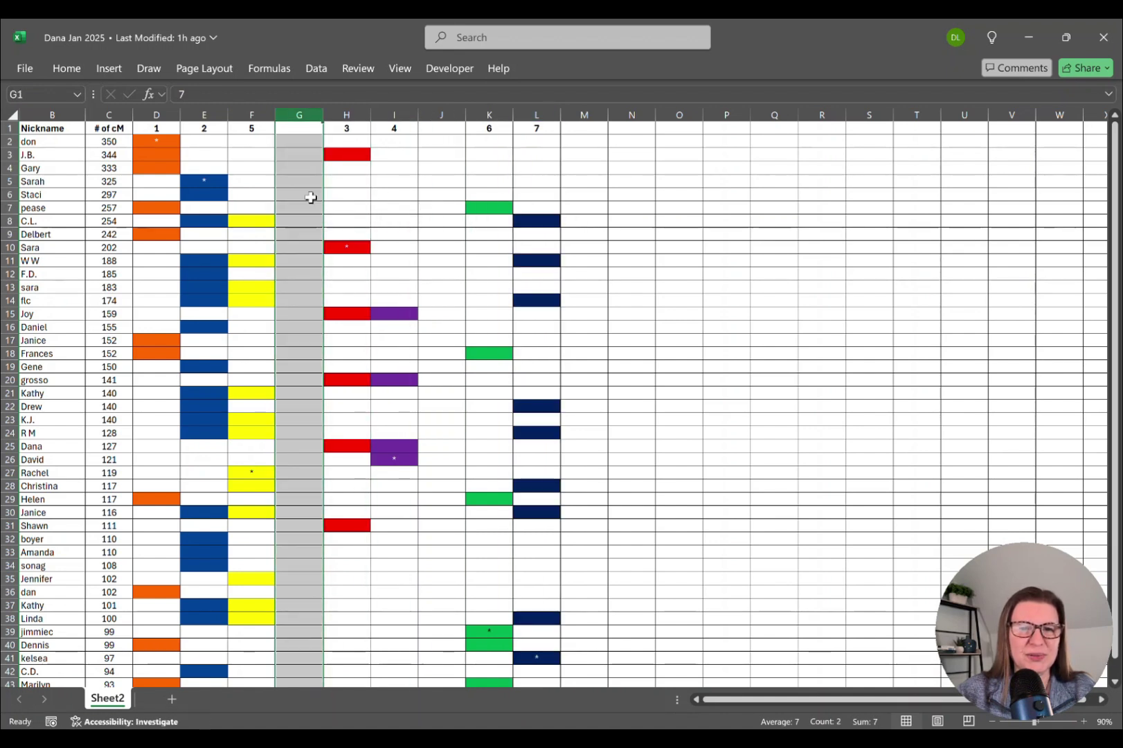
Delete the now-empty column J
click(436, 114)
right_click(436, 115)
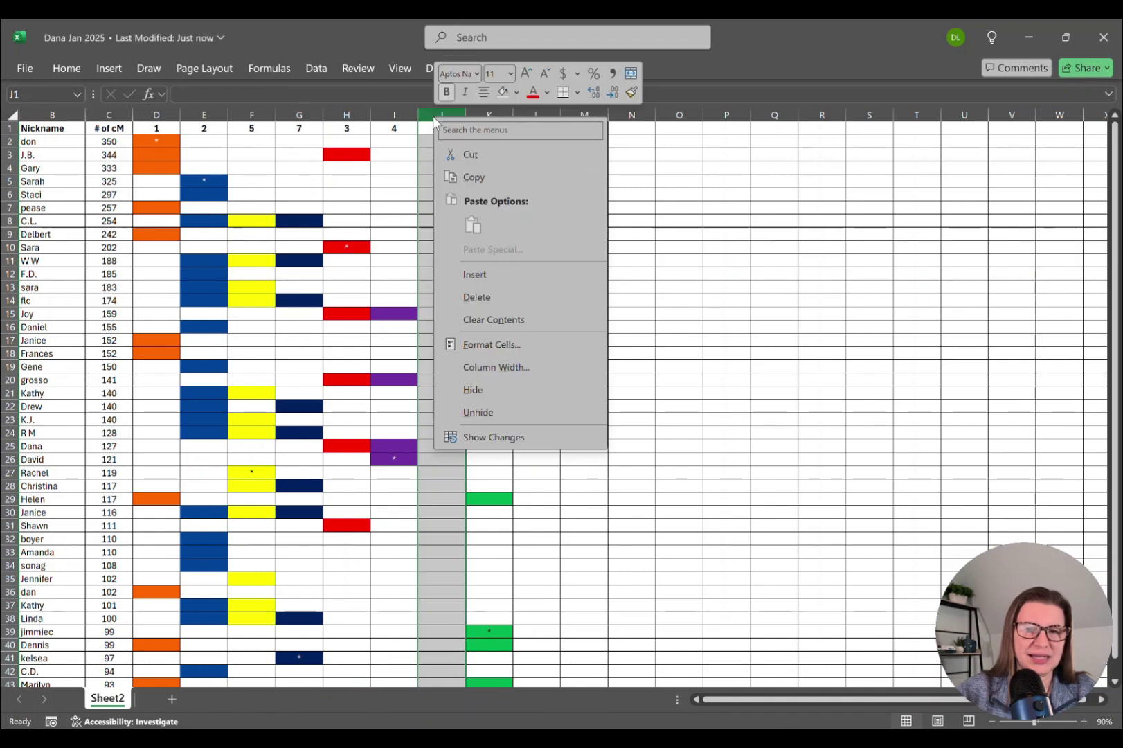
click(489, 300)
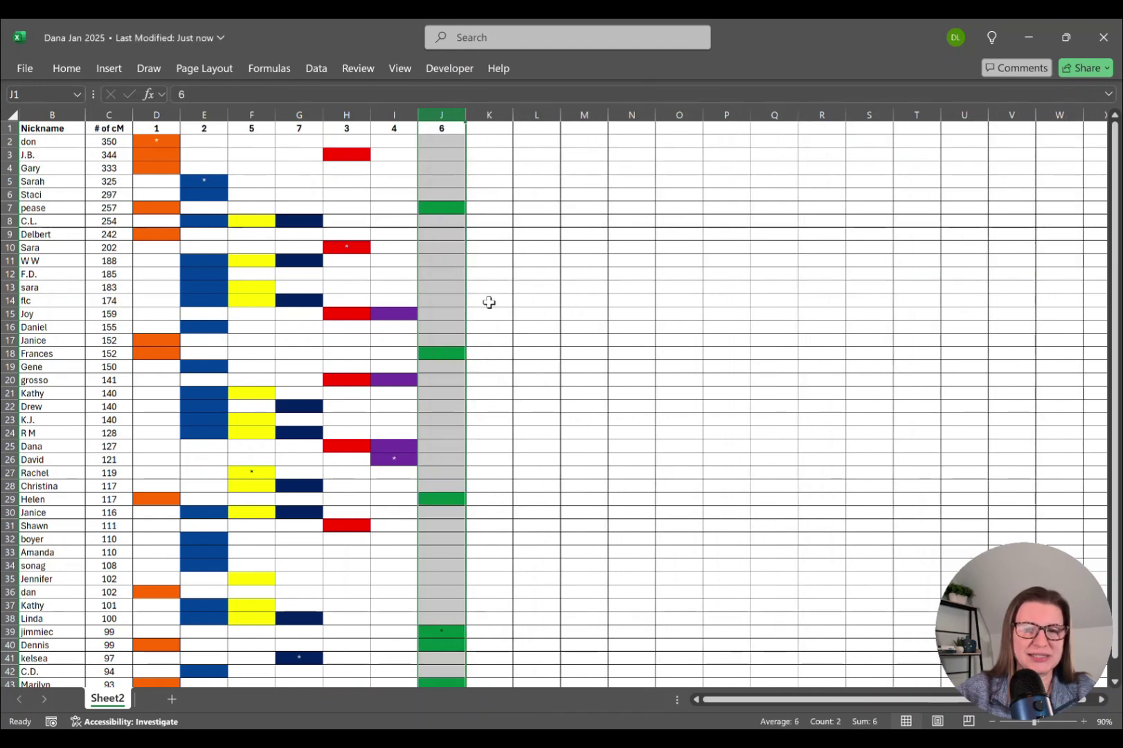
click(547, 299)
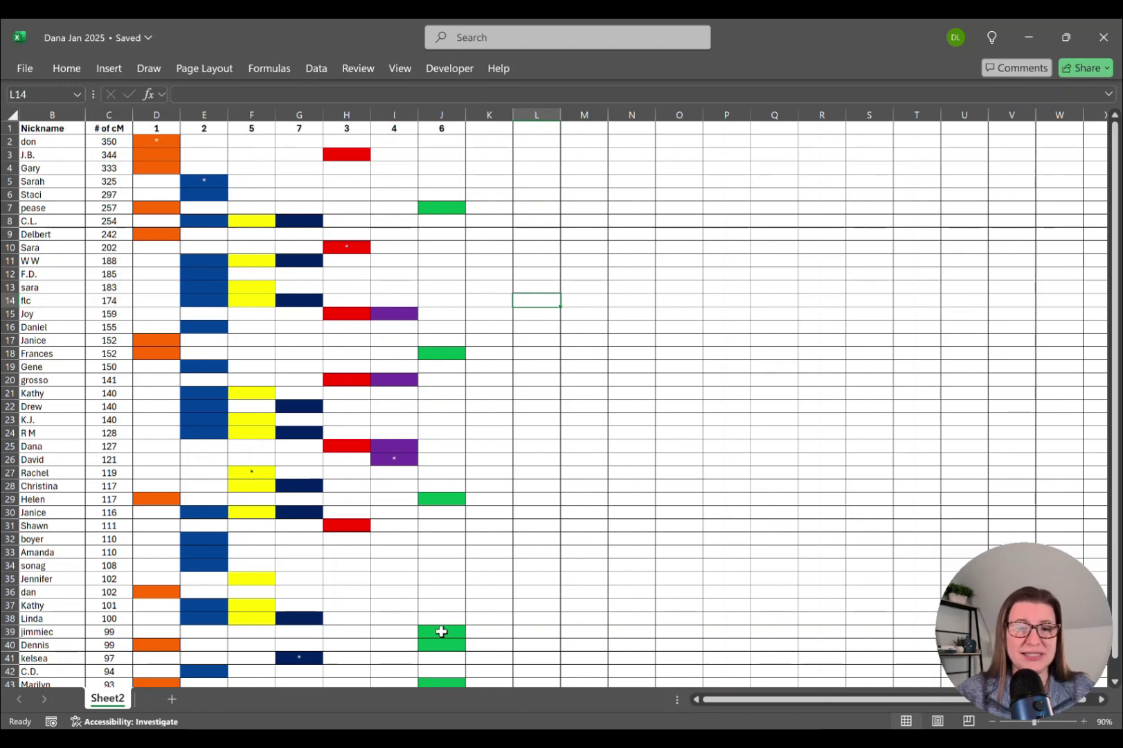
Insert a blank column E, move green cluster 6 into it, and delete the emptied column K
click(205, 115)
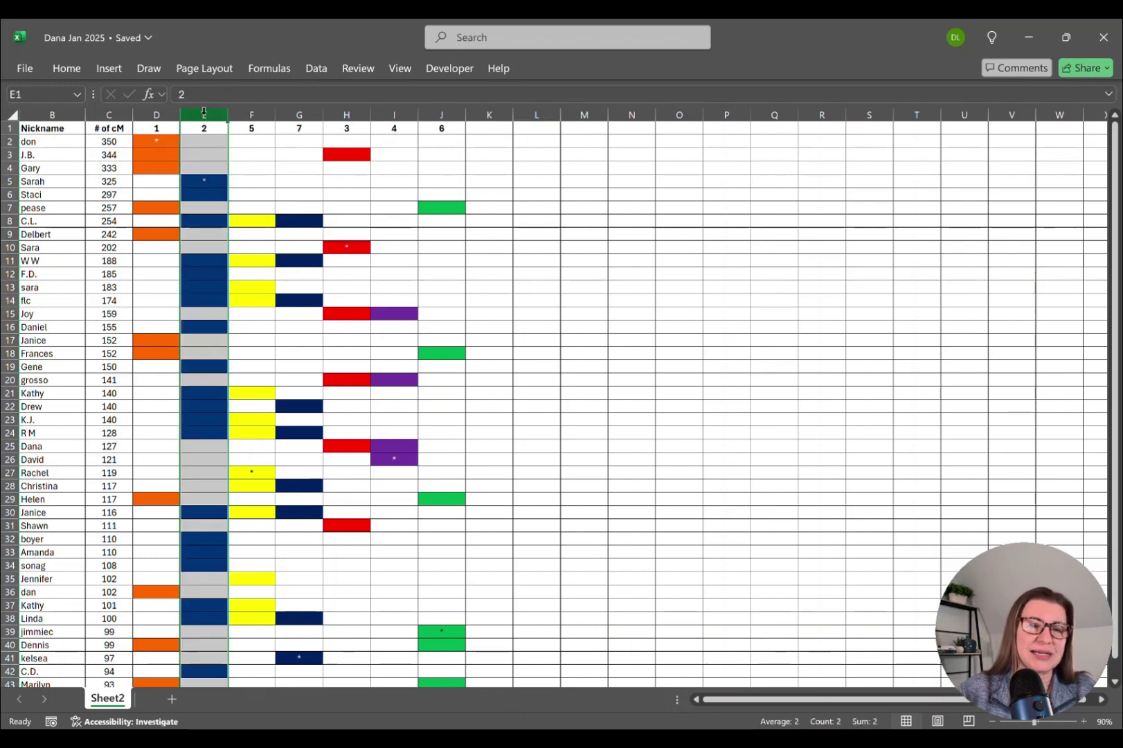
right_click(204, 117)
click(258, 273)
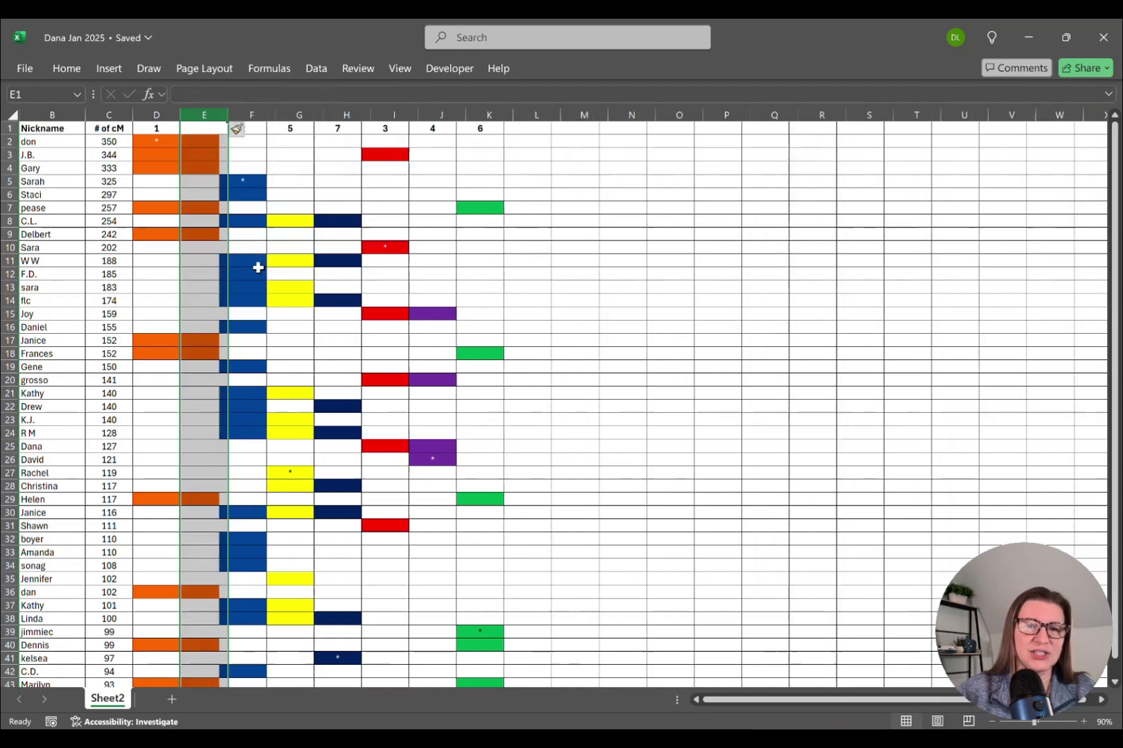
click(489, 115)
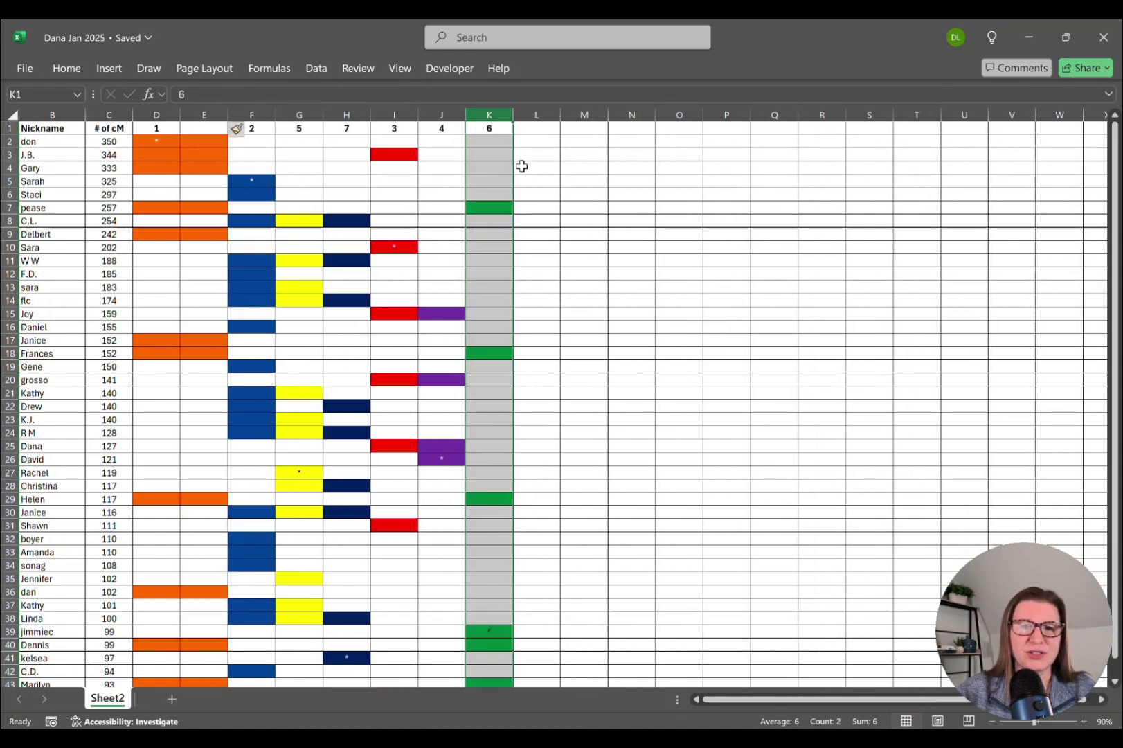
drag(515, 171, 216, 196)
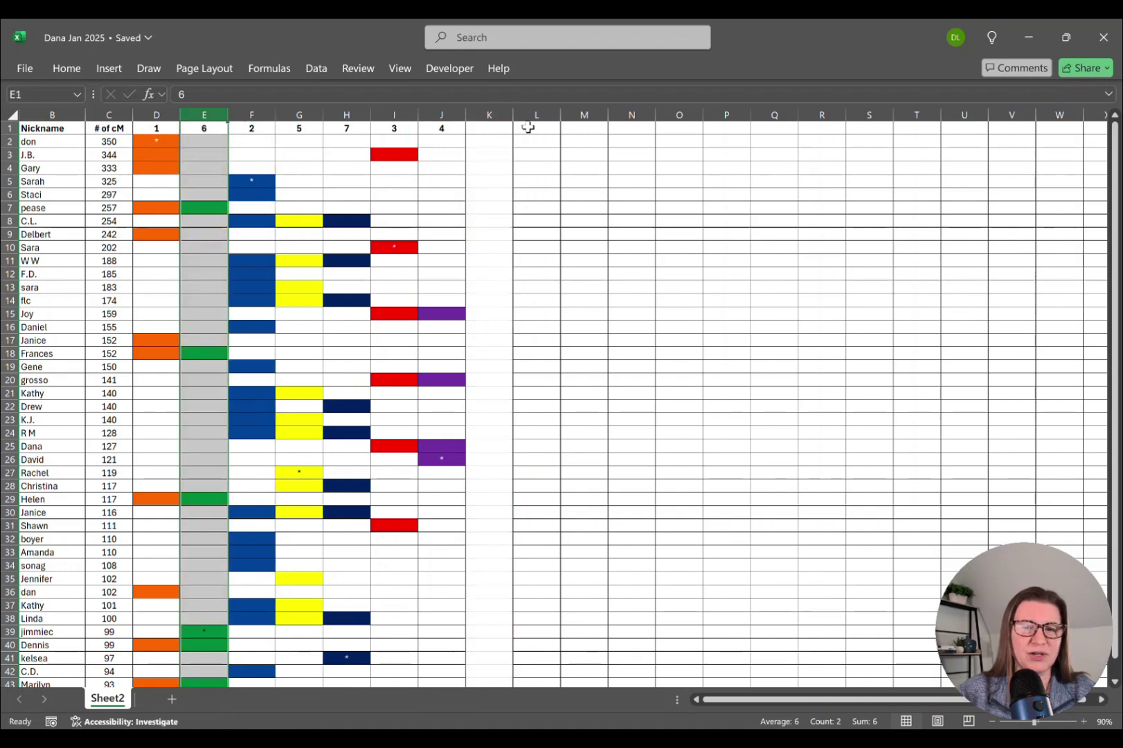
right_click(499, 115)
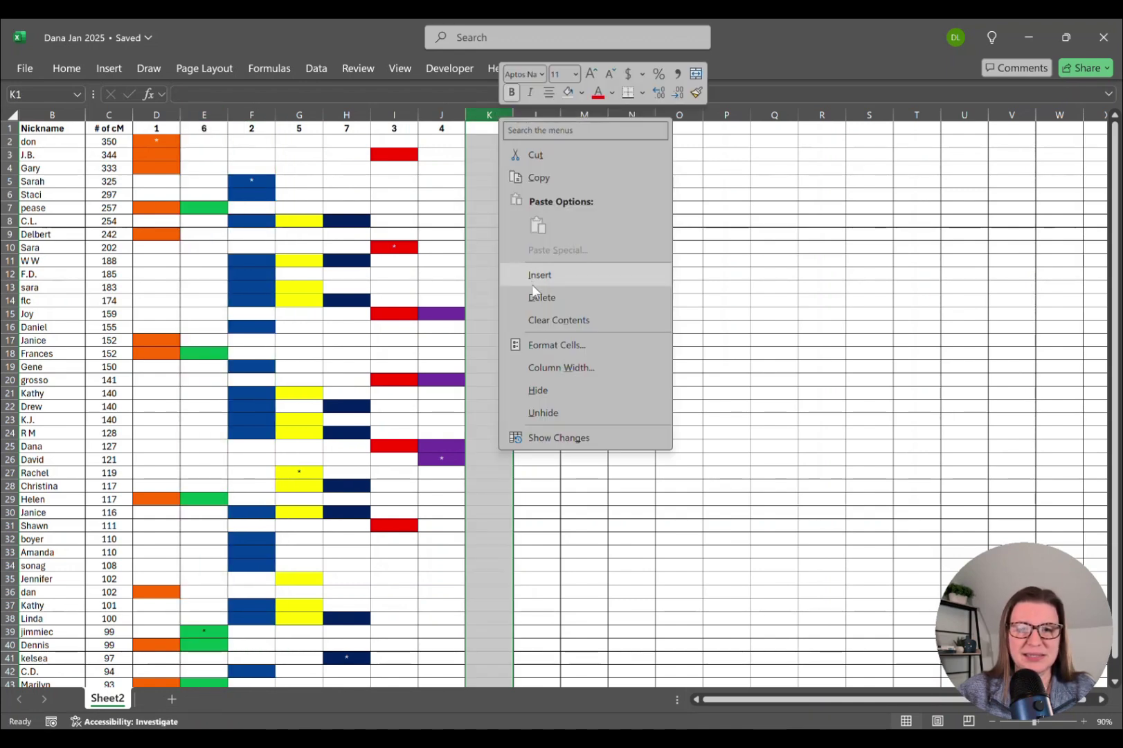
click(540, 298)
click(618, 352)
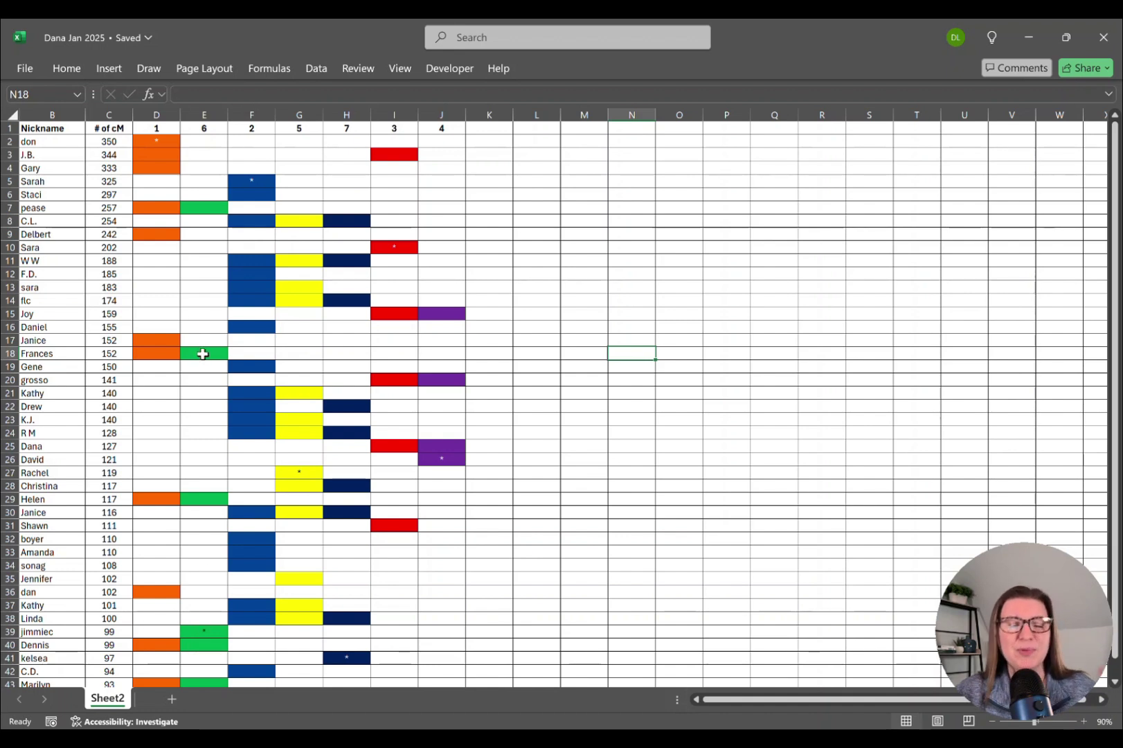
Fill cell D39 orange
click(164, 628)
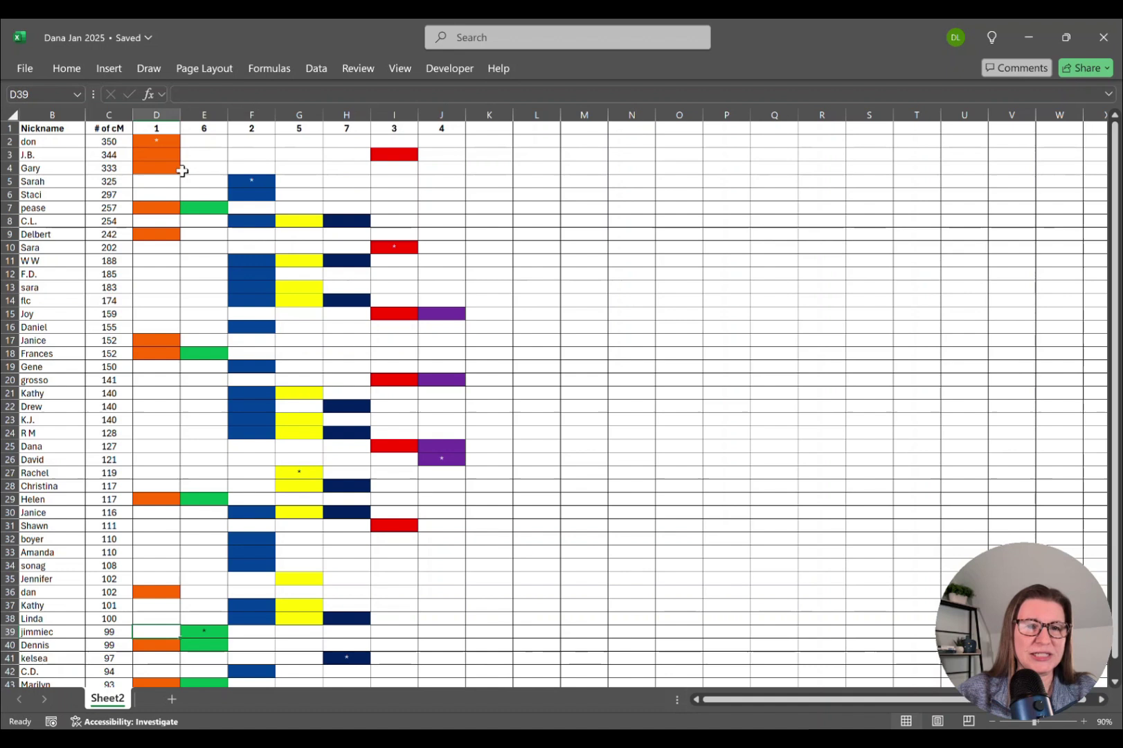
click(54, 67)
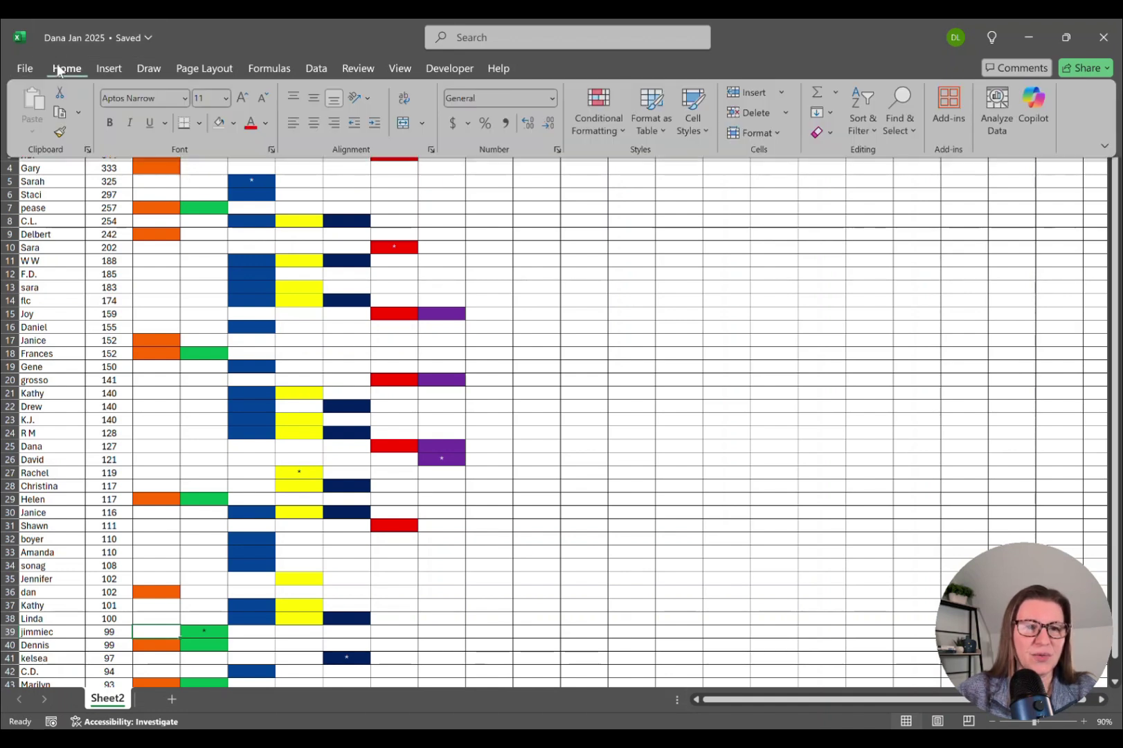
click(236, 125)
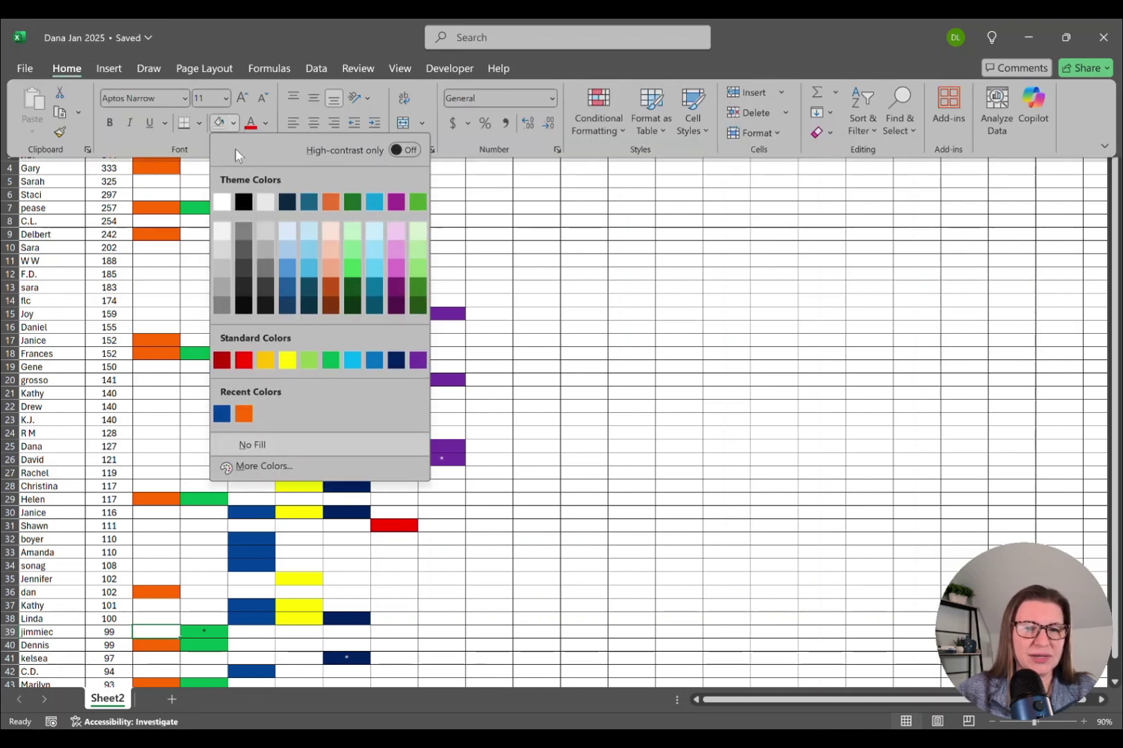
click(248, 417)
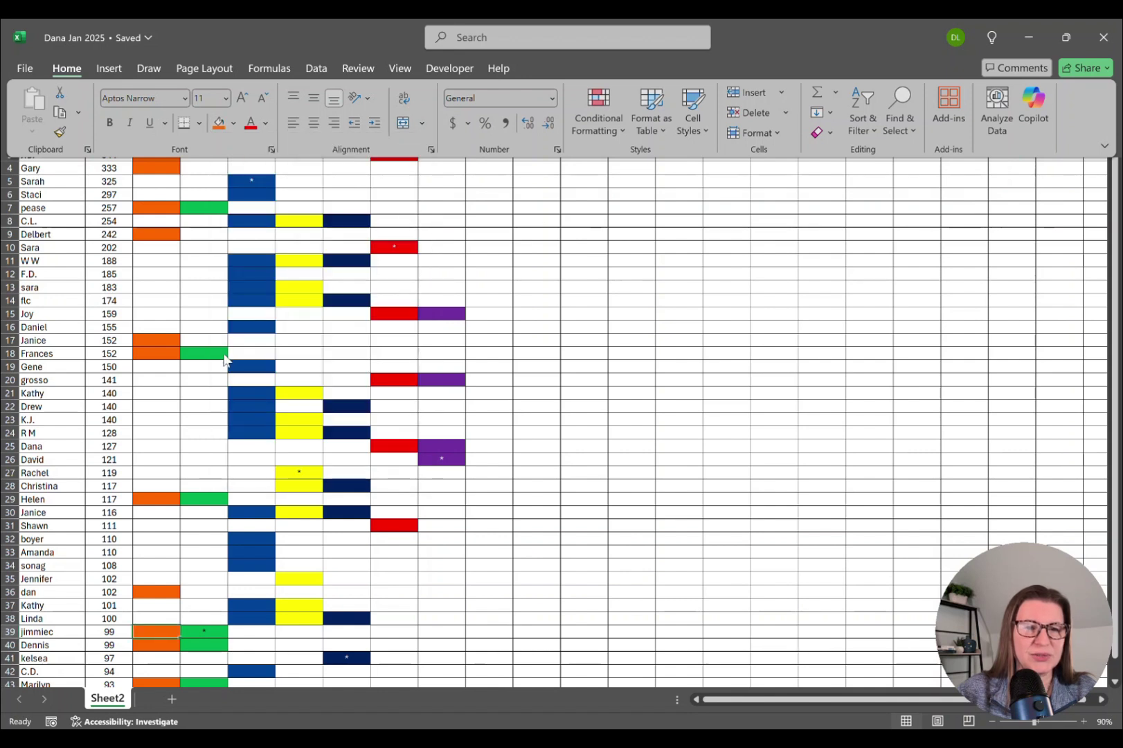
key(Escape)
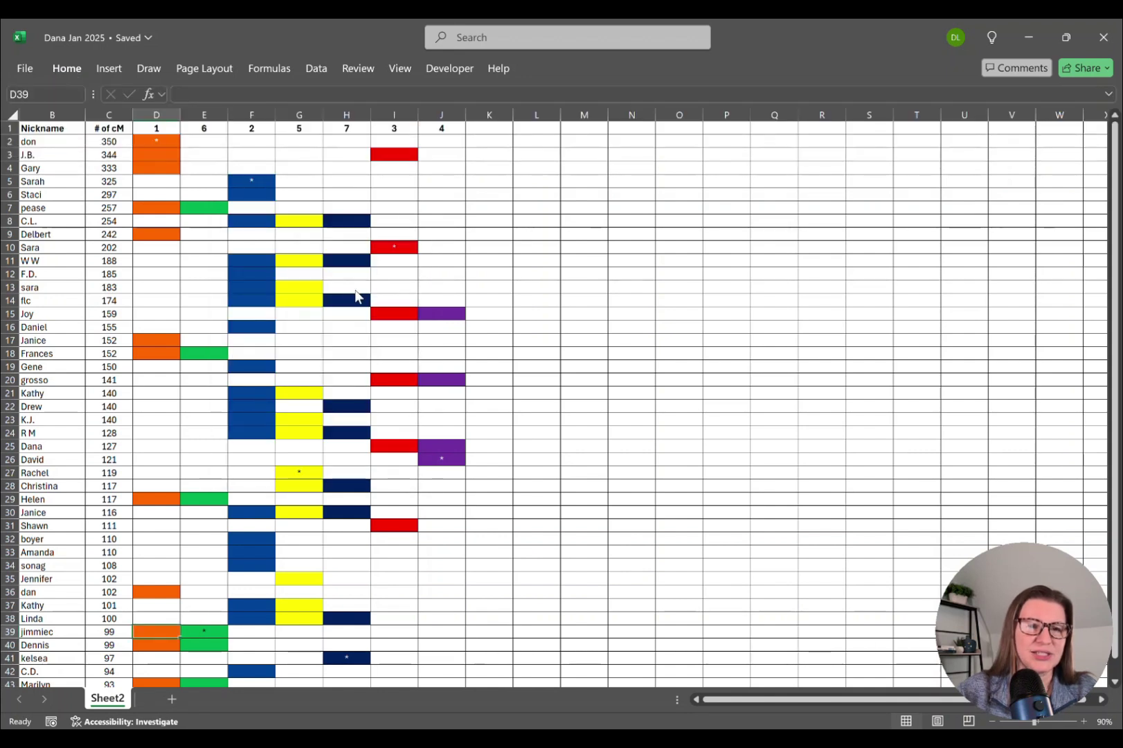
Delete the green cluster 6 column E and clear the header cells D1:I1
click(202, 115)
right_click(202, 115)
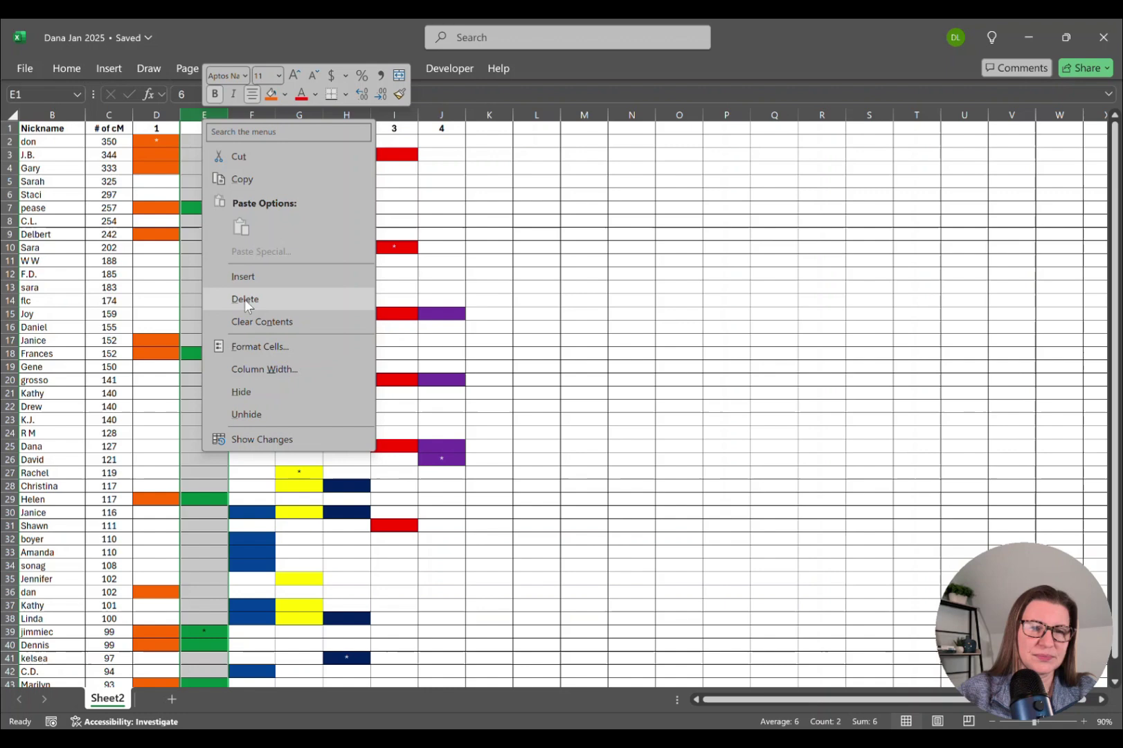
click(245, 298)
click(346, 220)
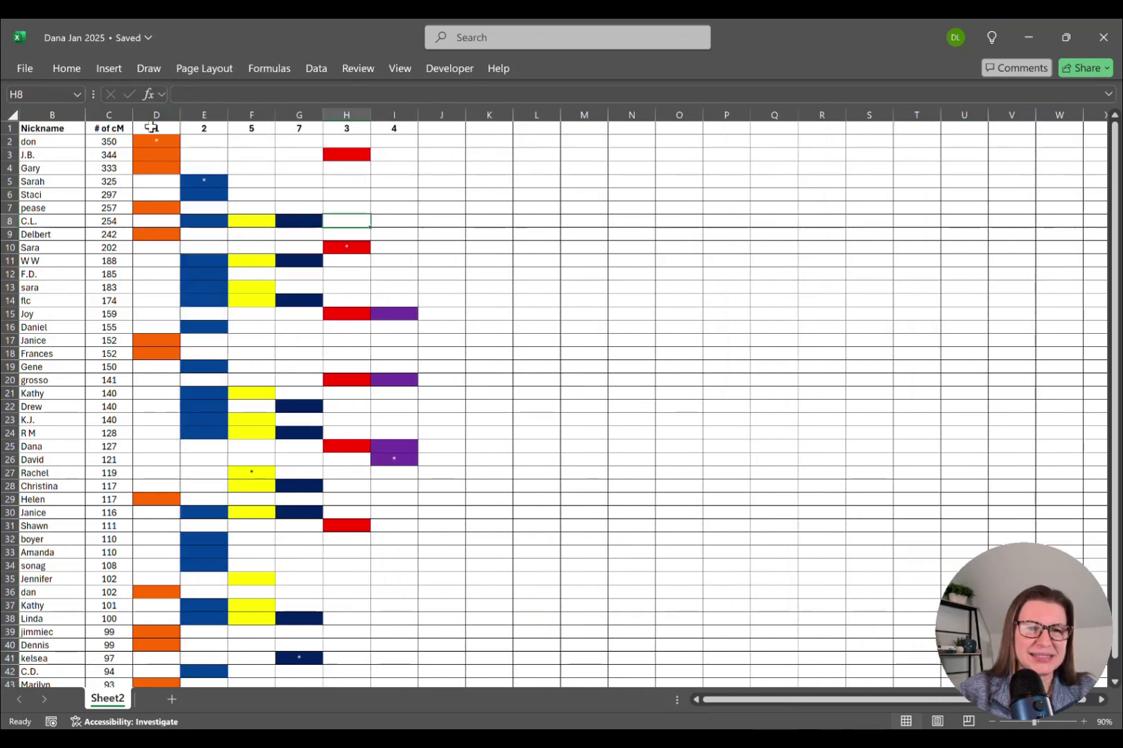
drag(151, 126, 396, 127)
key(Delete)
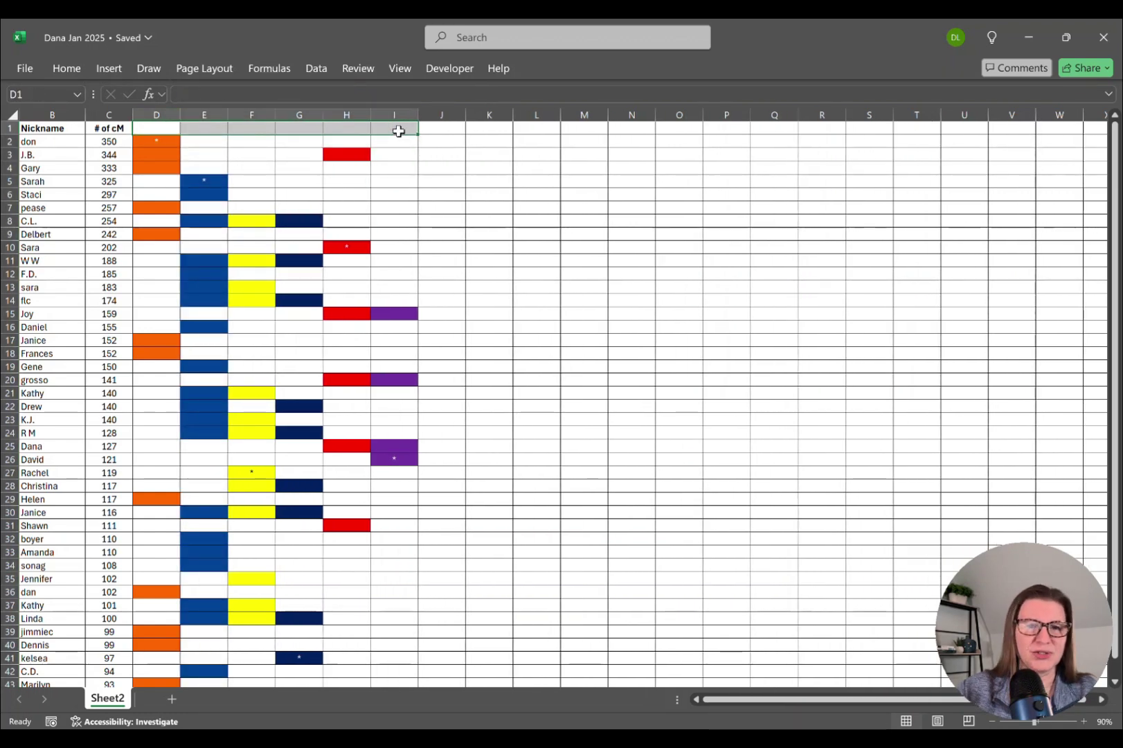
Fill cells F41 and F22 yellow
click(407, 209)
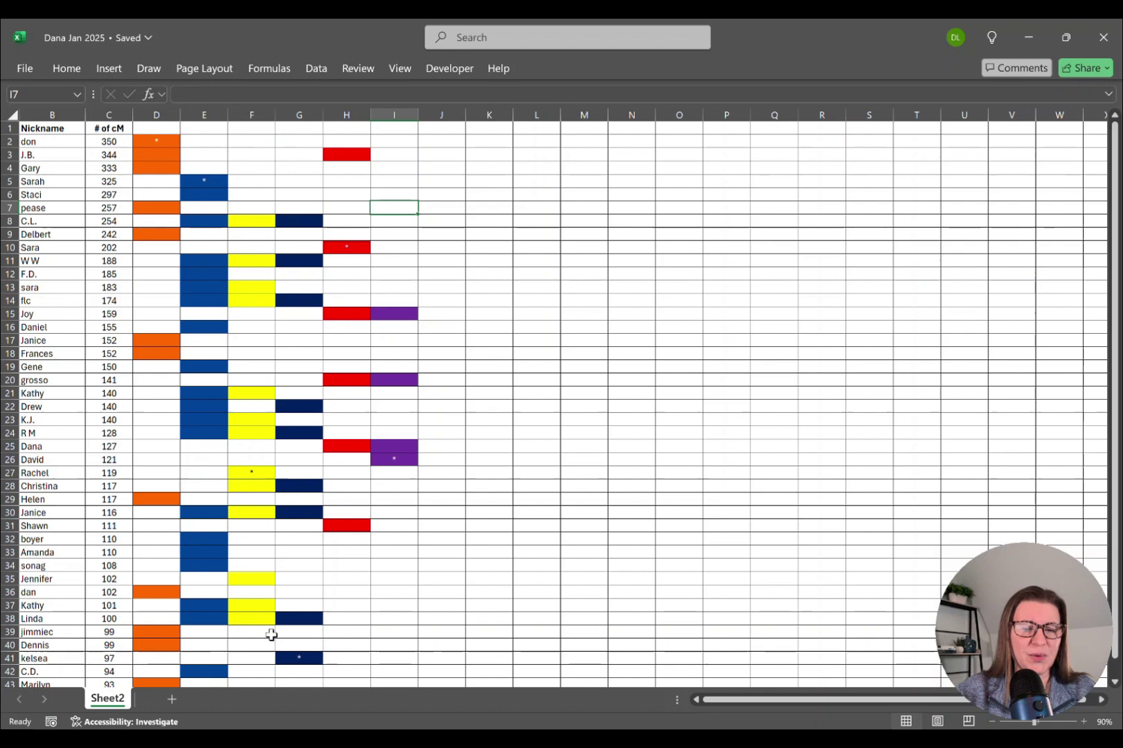
click(251, 658)
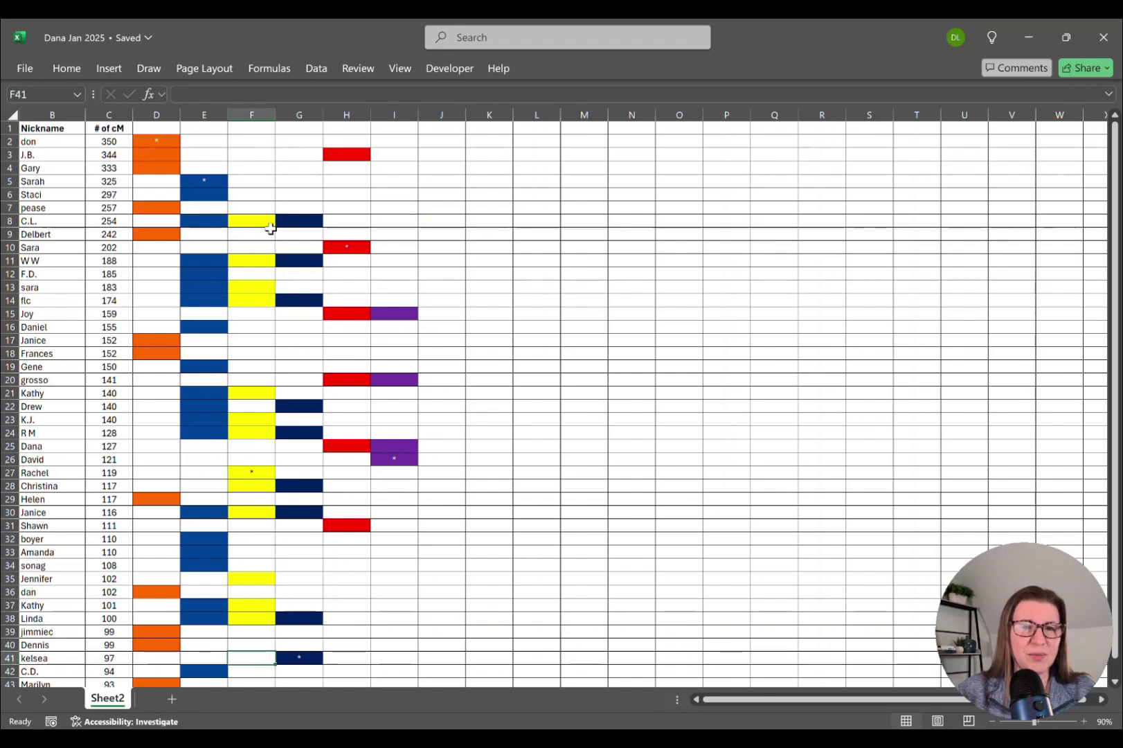
click(69, 69)
click(234, 124)
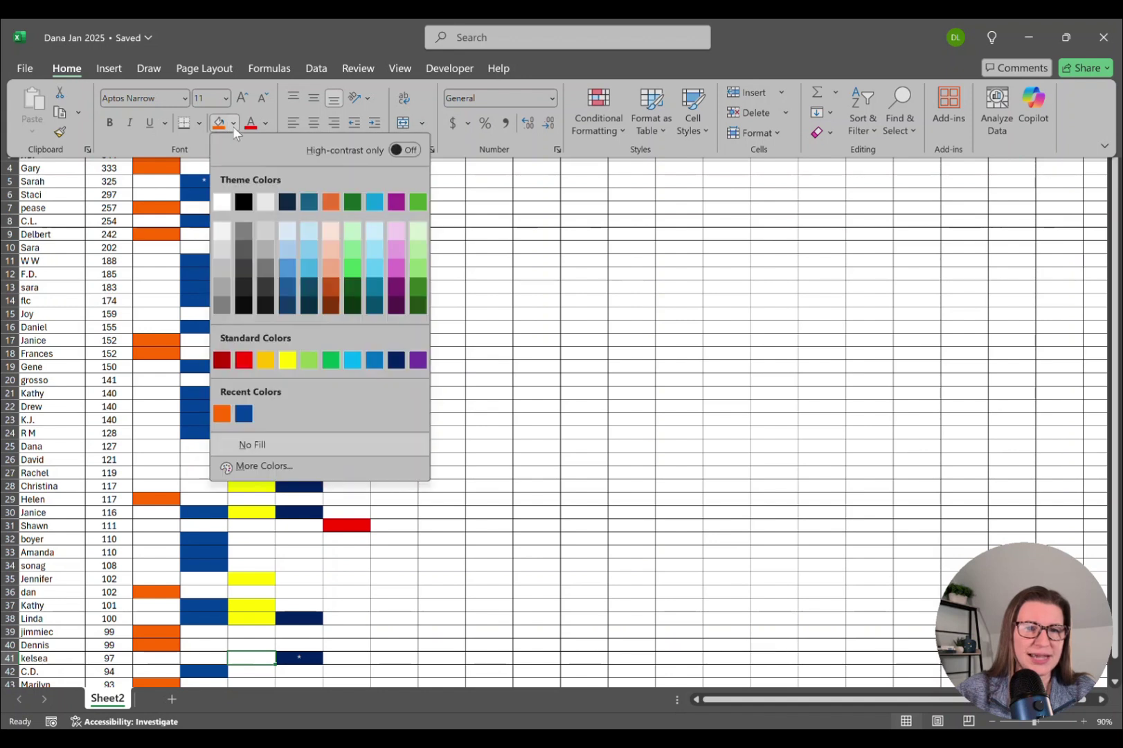
click(288, 362)
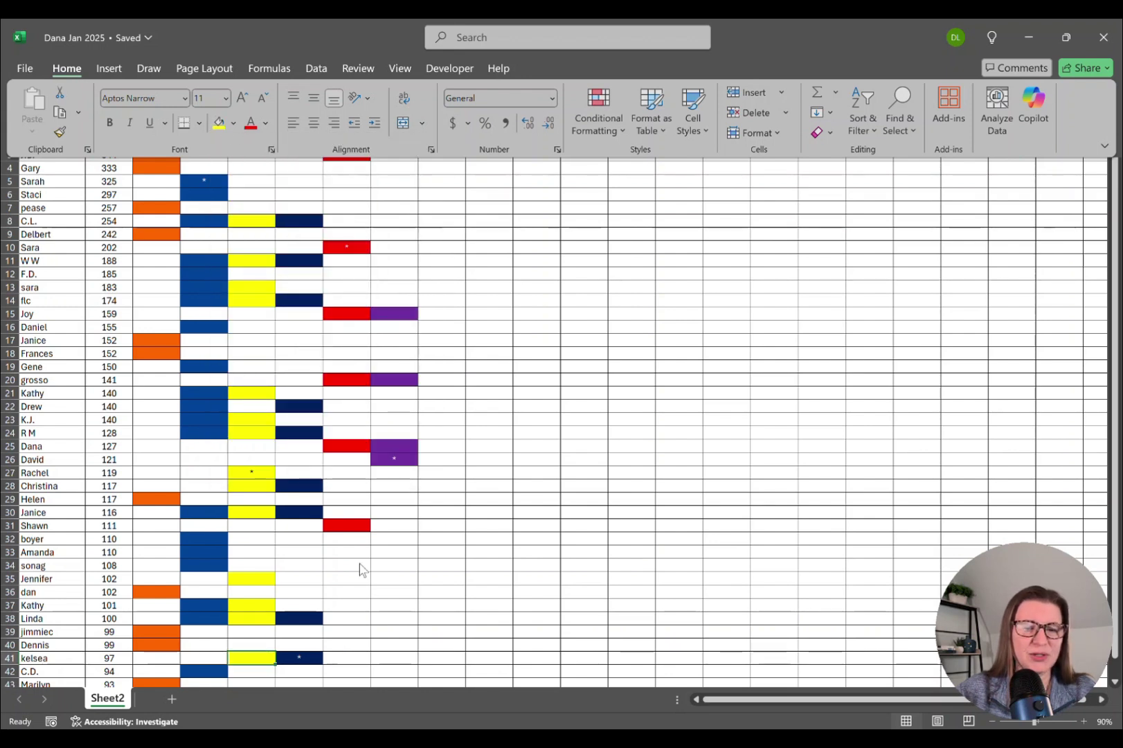
click(251, 405)
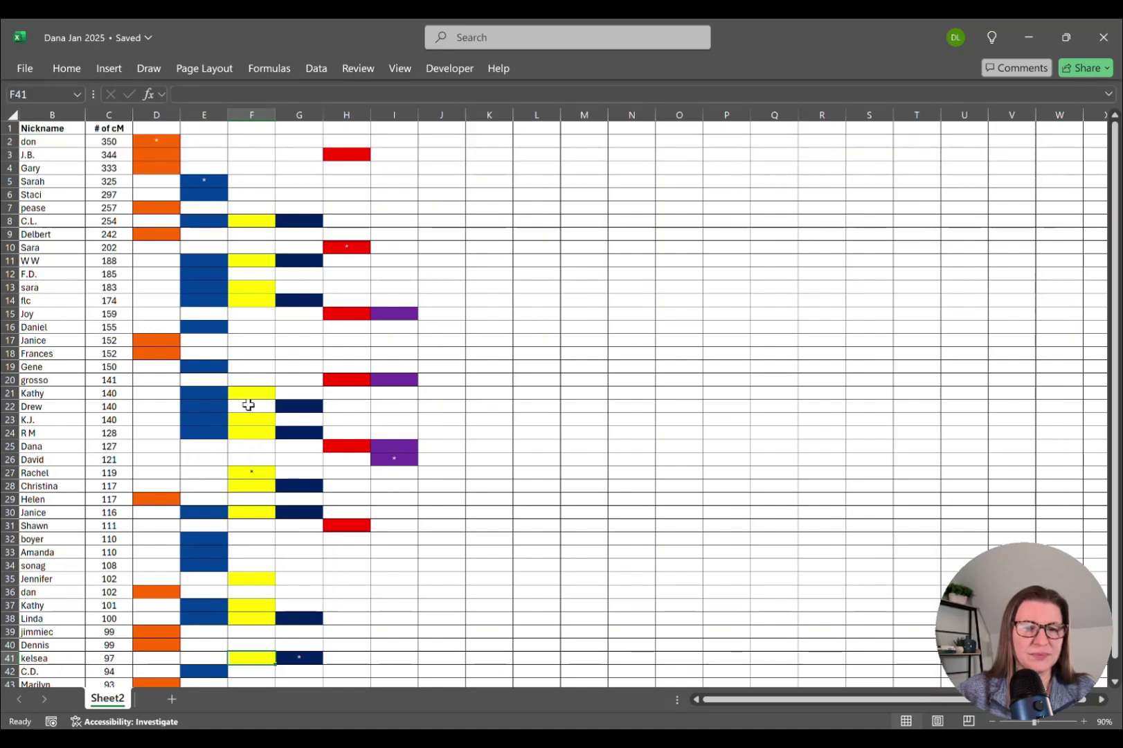
click(249, 405)
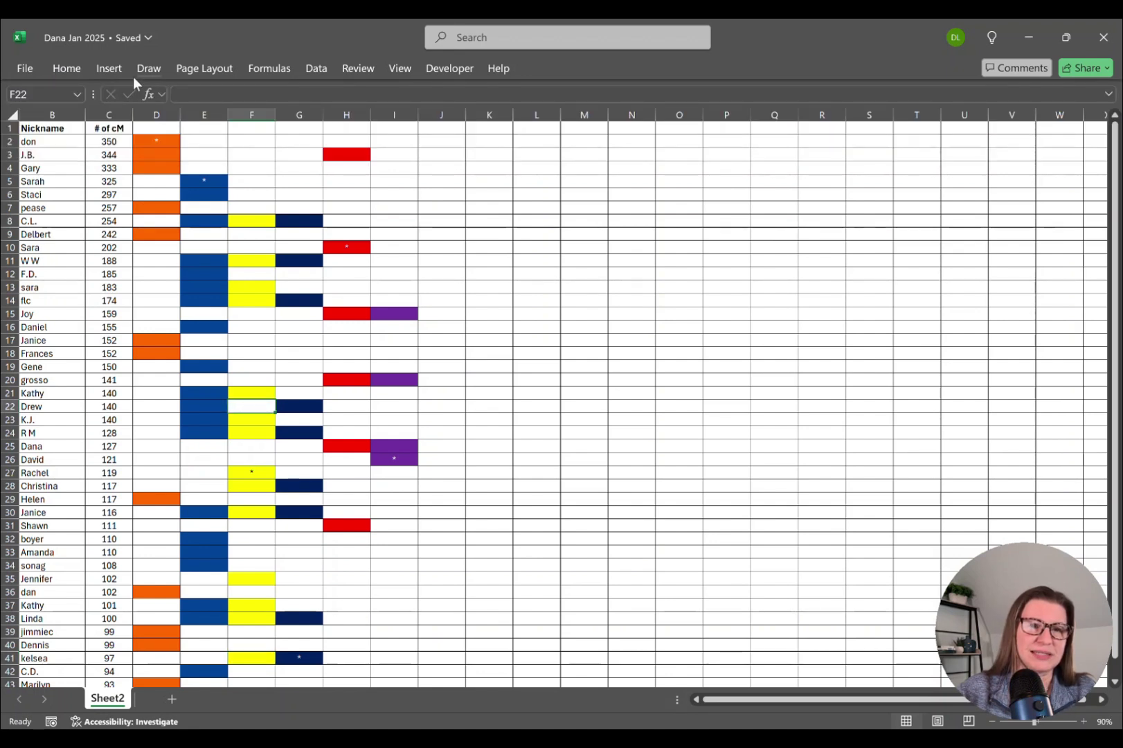
click(63, 71)
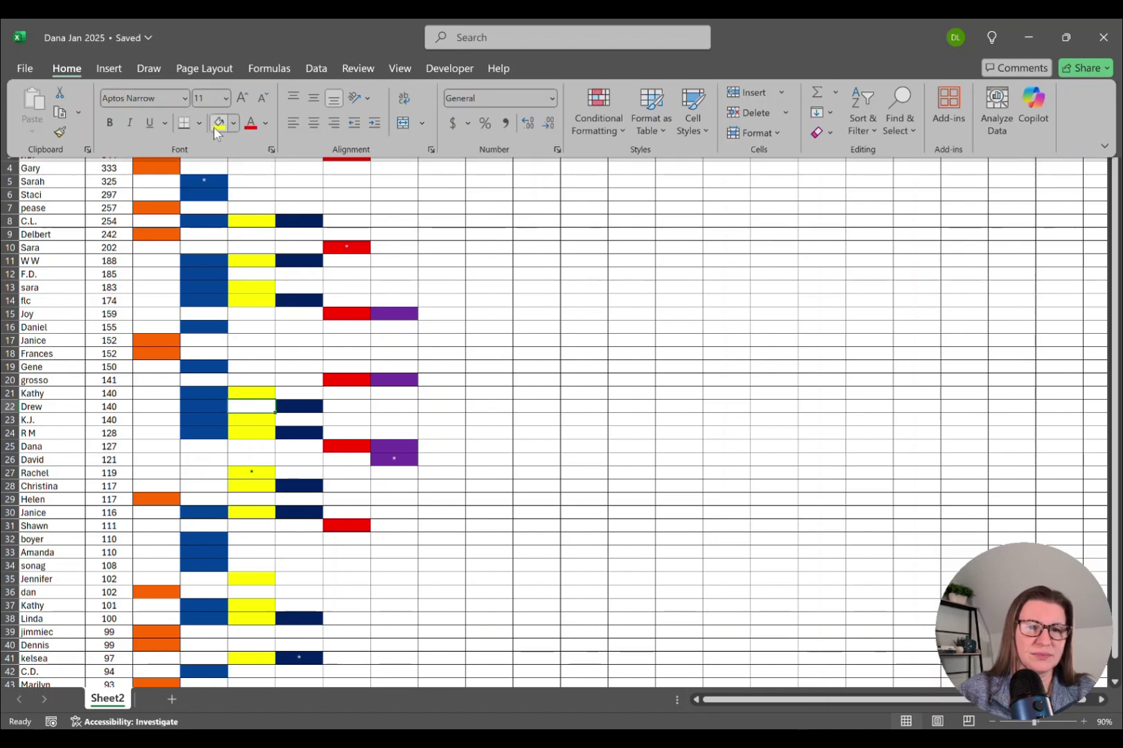
click(388, 302)
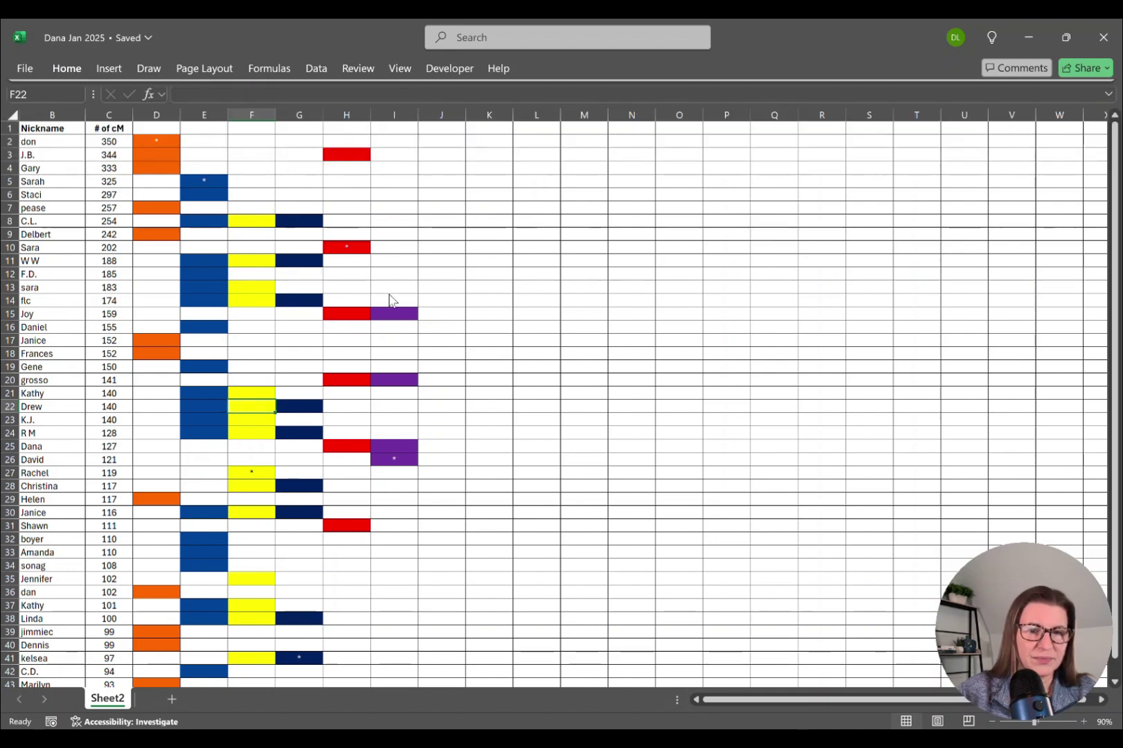
Delete the dark-navy column G, then select cells E27:E28 for colouring
click(300, 110)
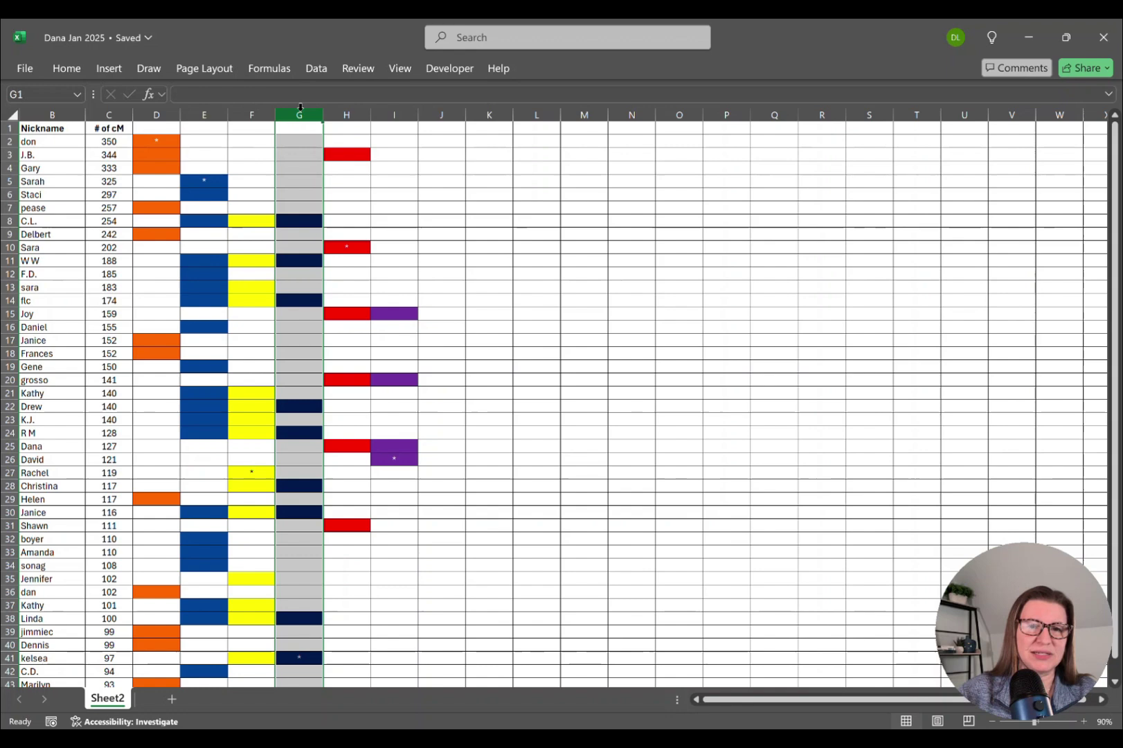
right_click(300, 112)
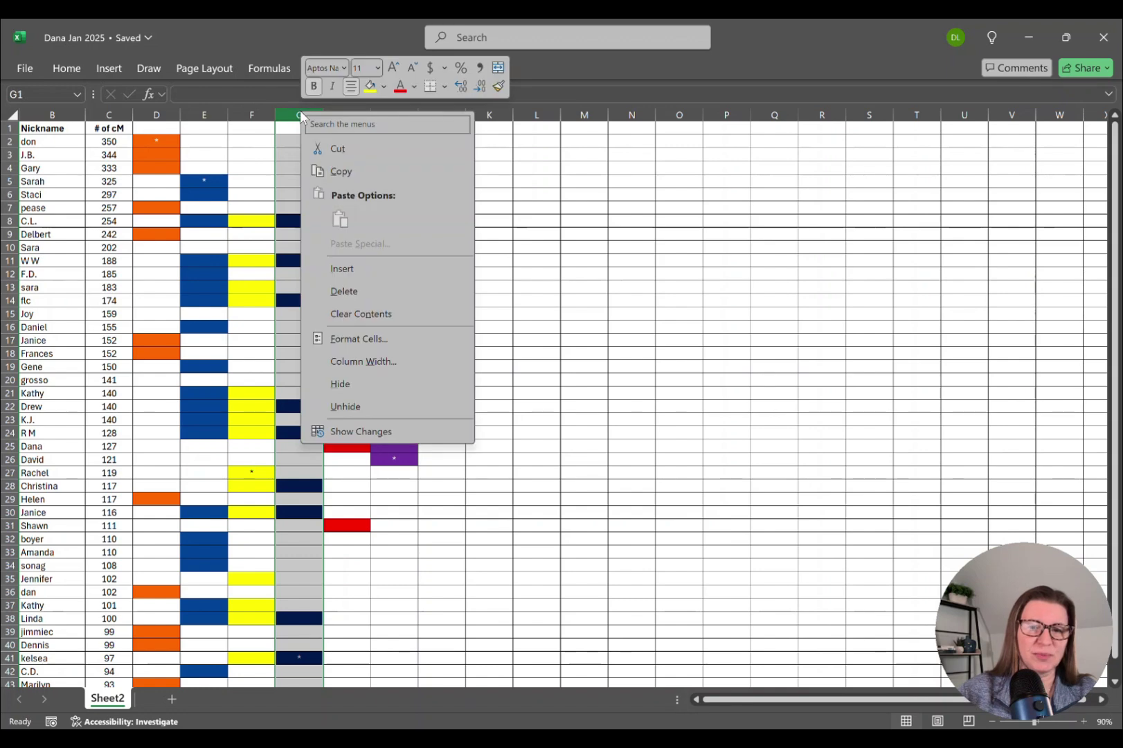
click(354, 292)
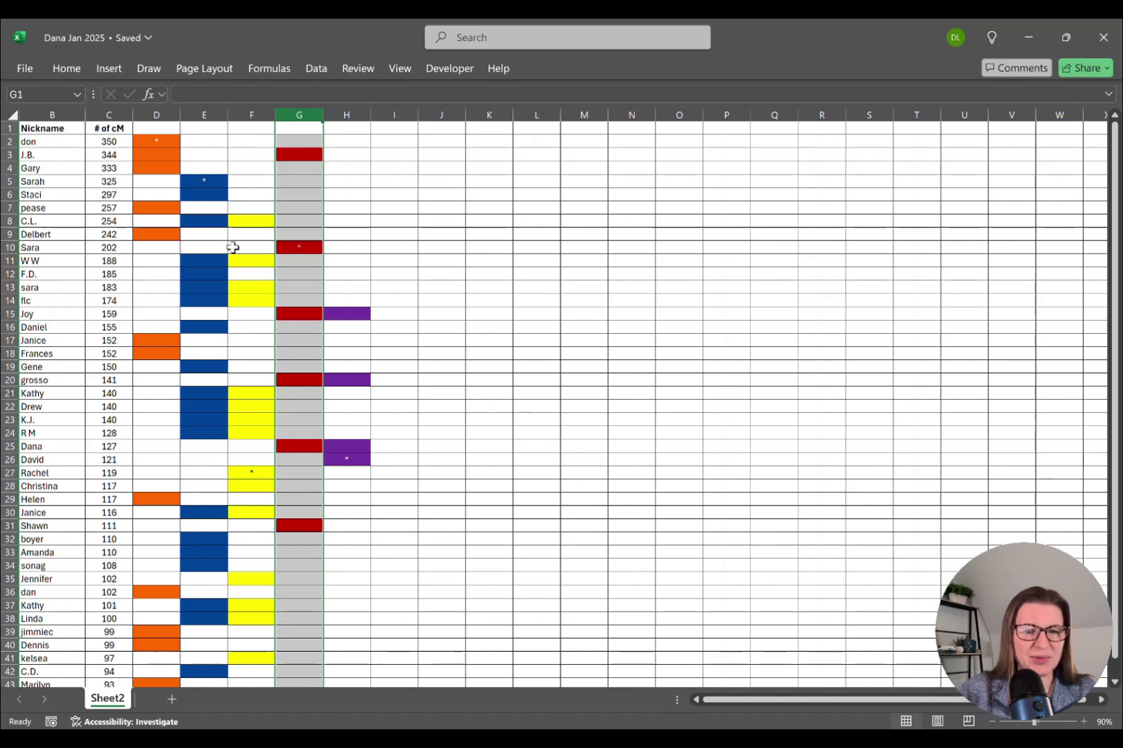
drag(206, 474, 206, 485)
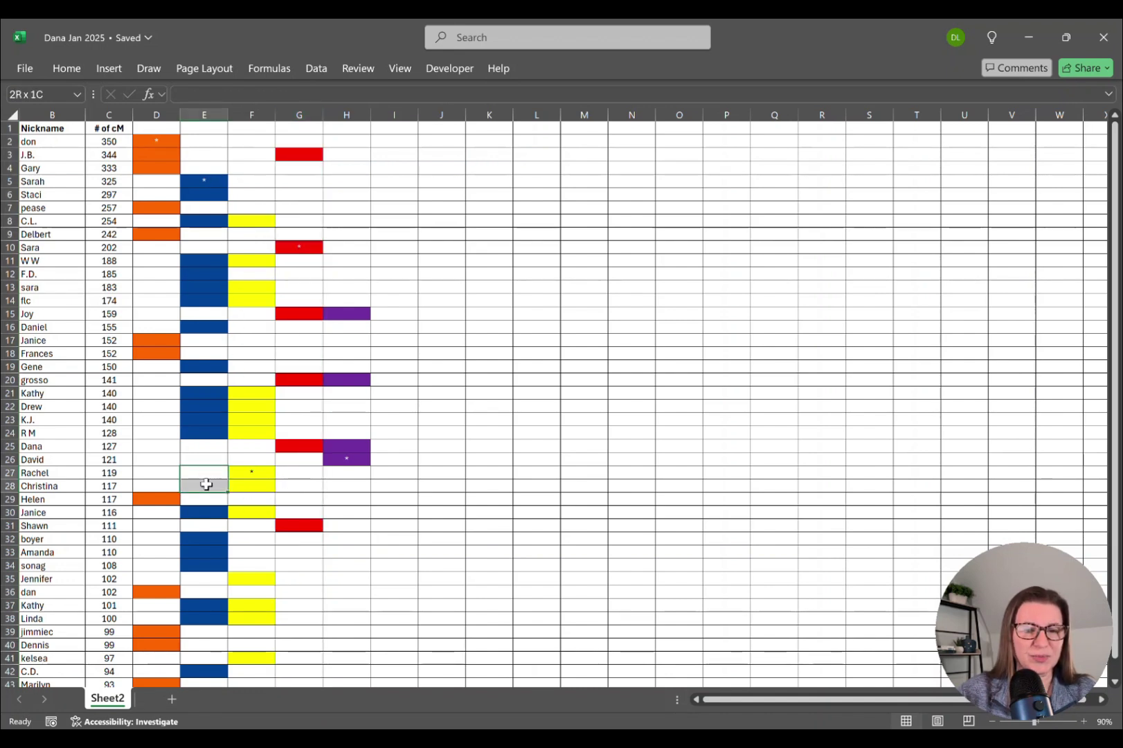
click(68, 68)
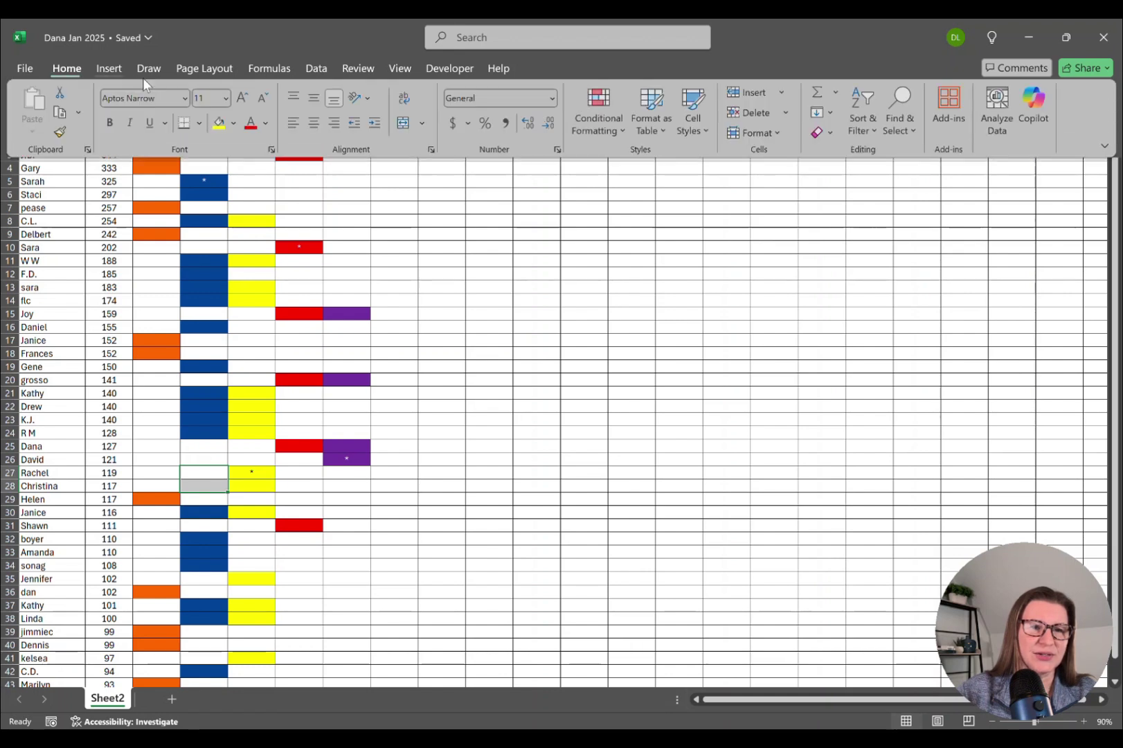
Fill E27:E28 and E35 with column E's blue
click(234, 122)
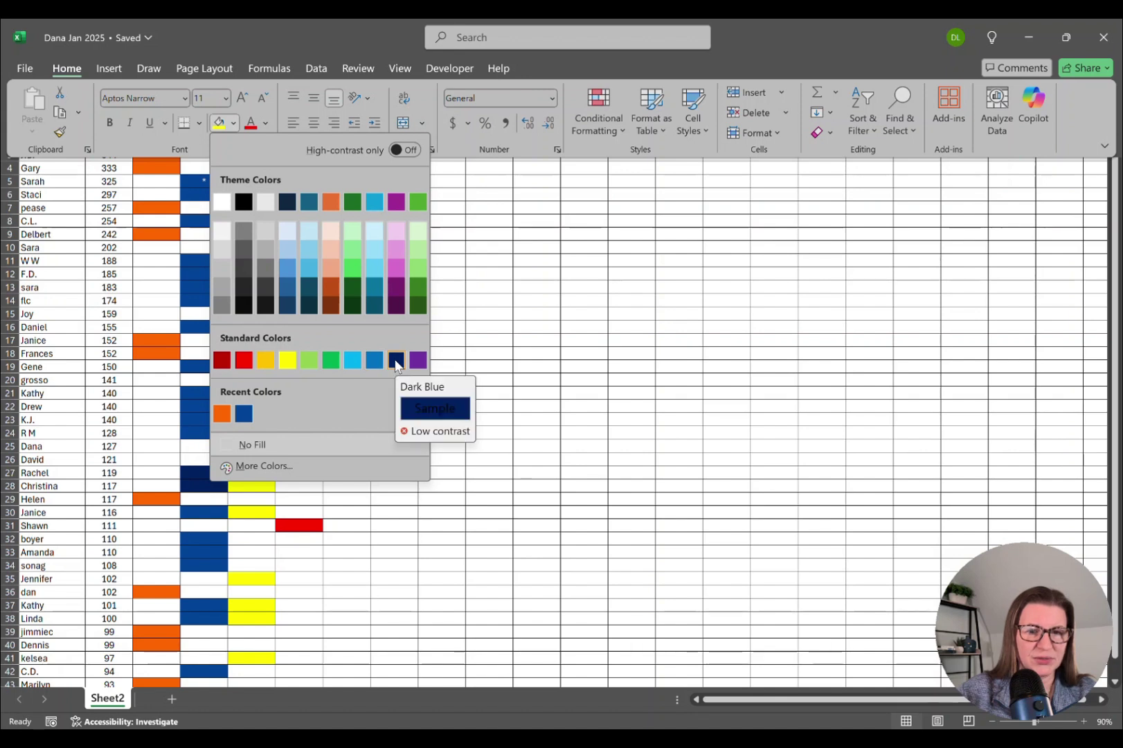
click(245, 415)
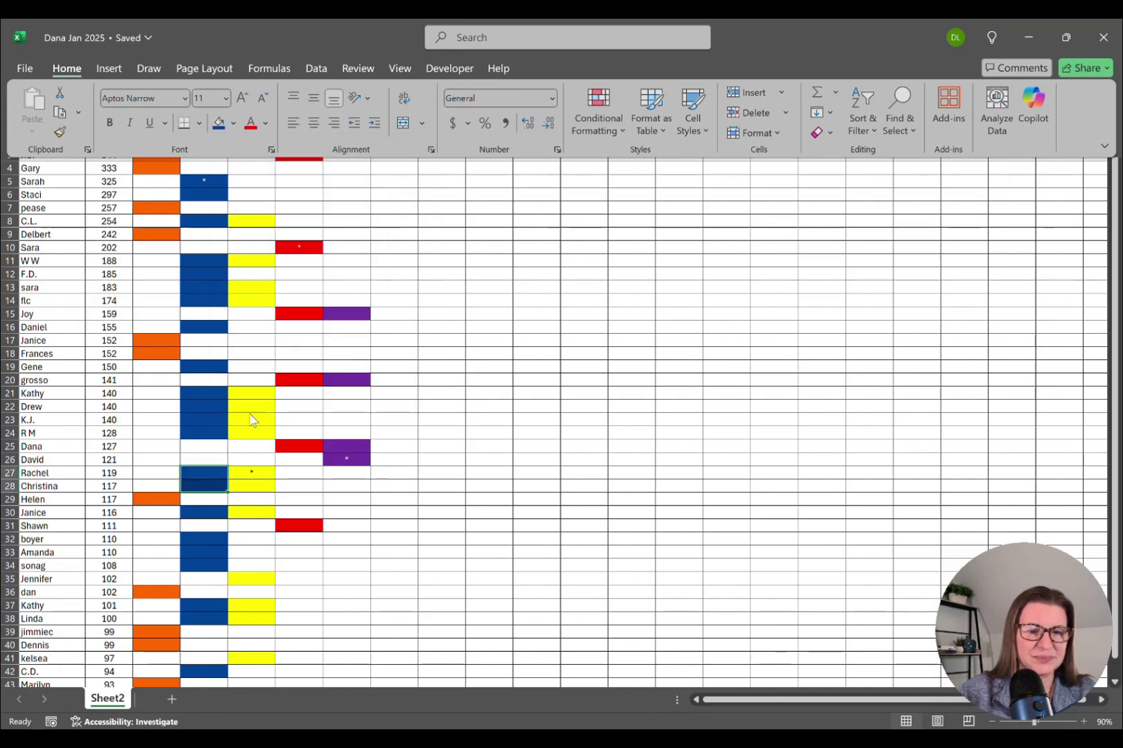
click(205, 582)
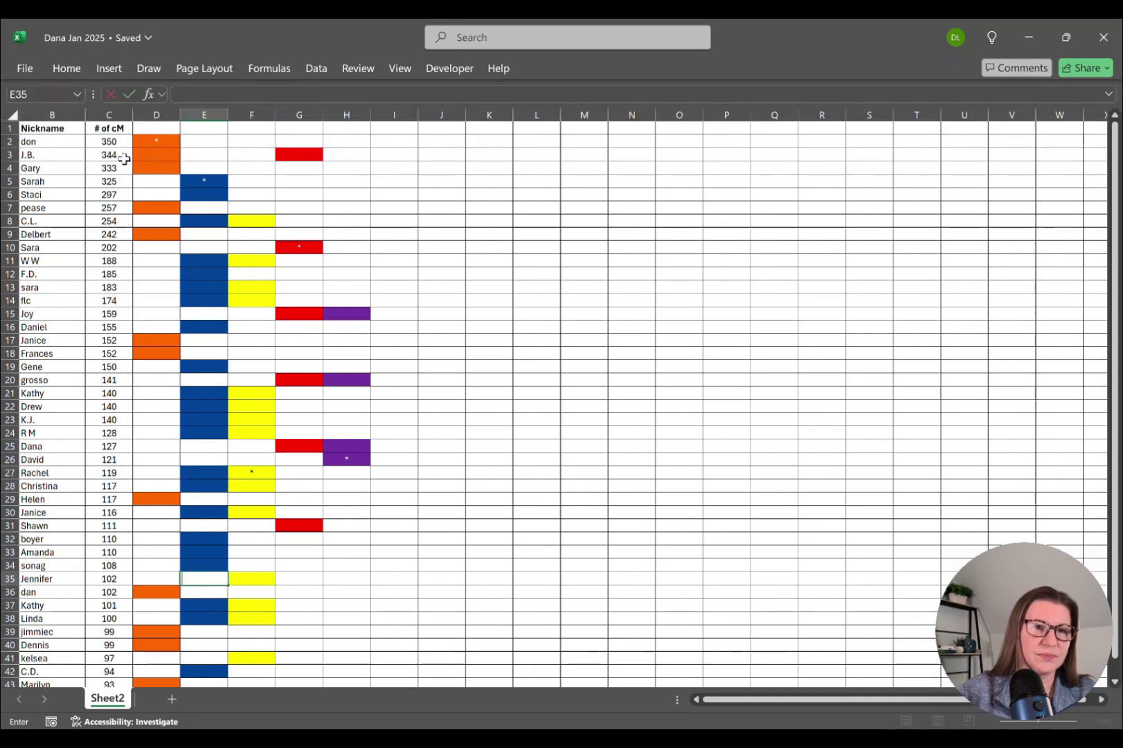
click(58, 68)
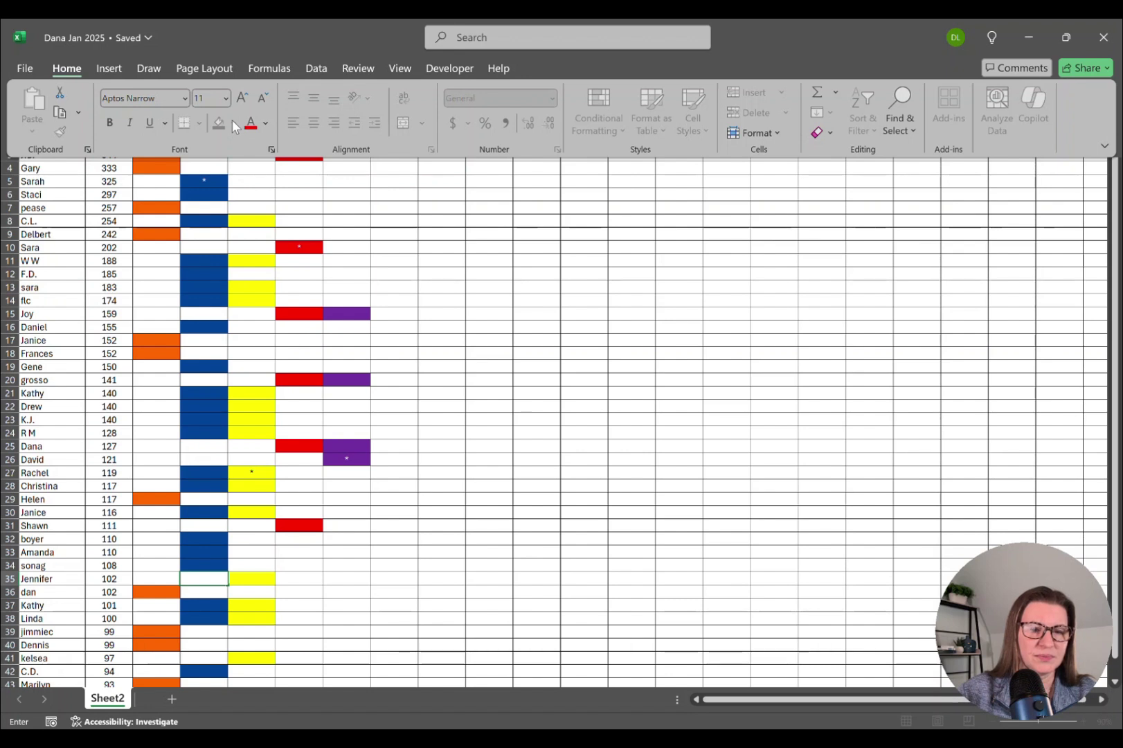
click(217, 587)
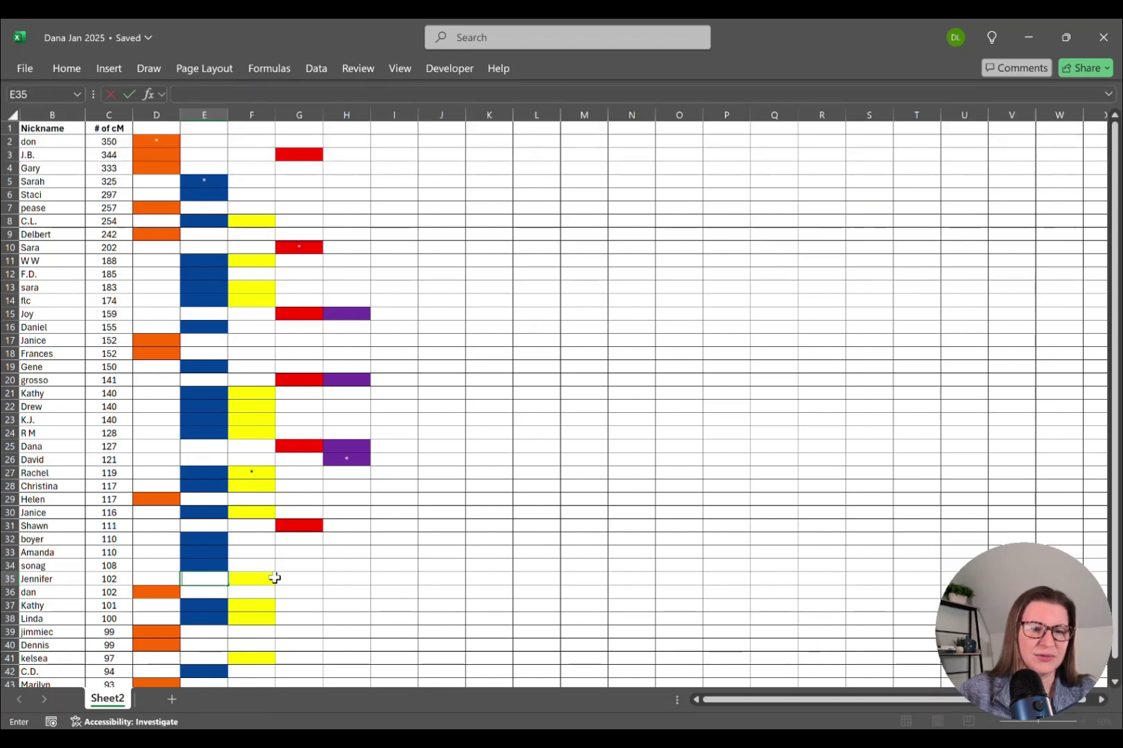
key(Escape)
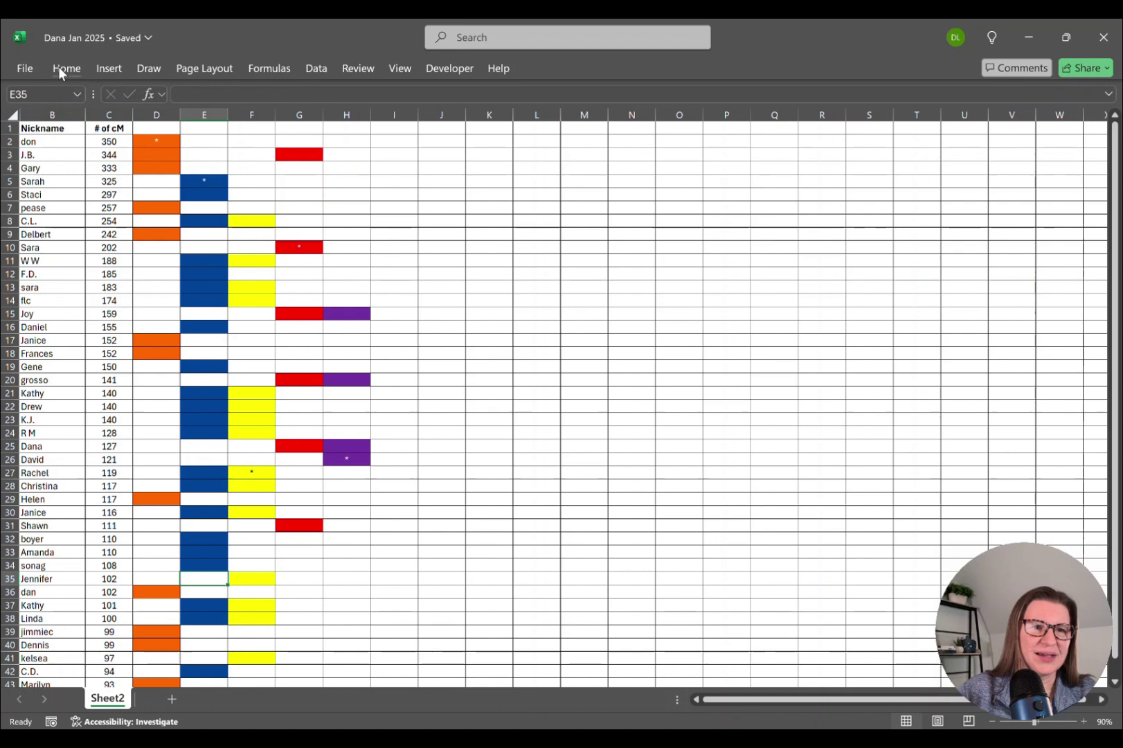
click(63, 68)
click(218, 123)
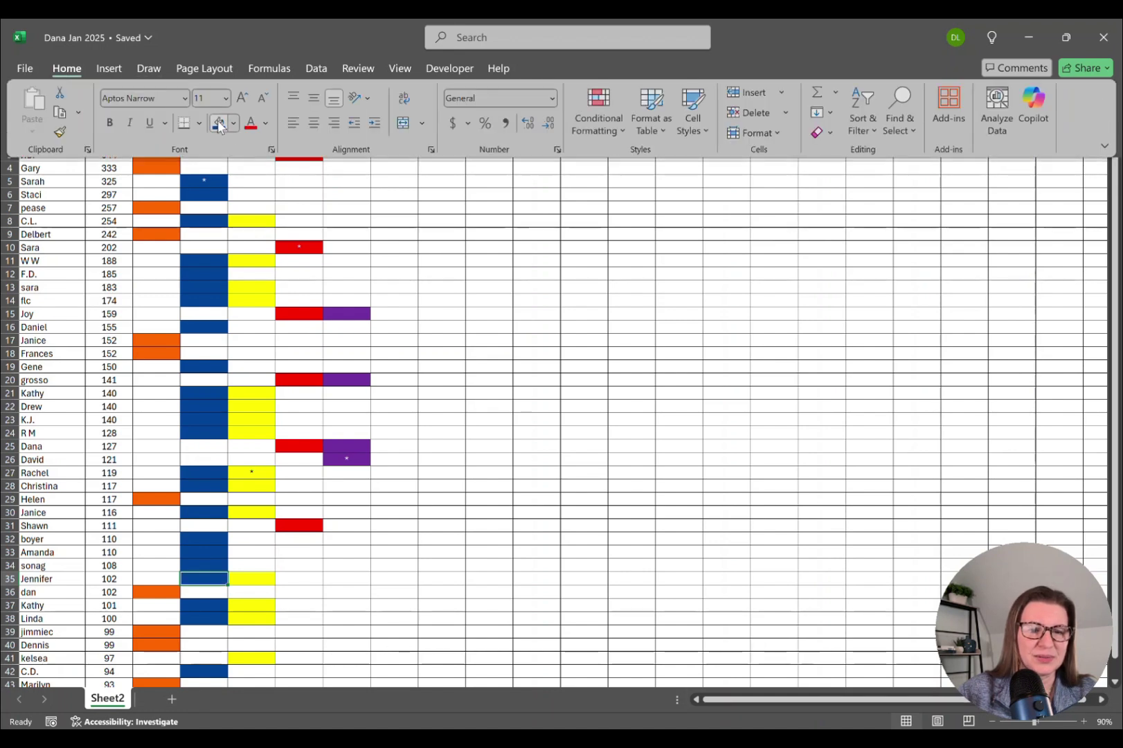
Fill cell E41 with the same blue
click(208, 658)
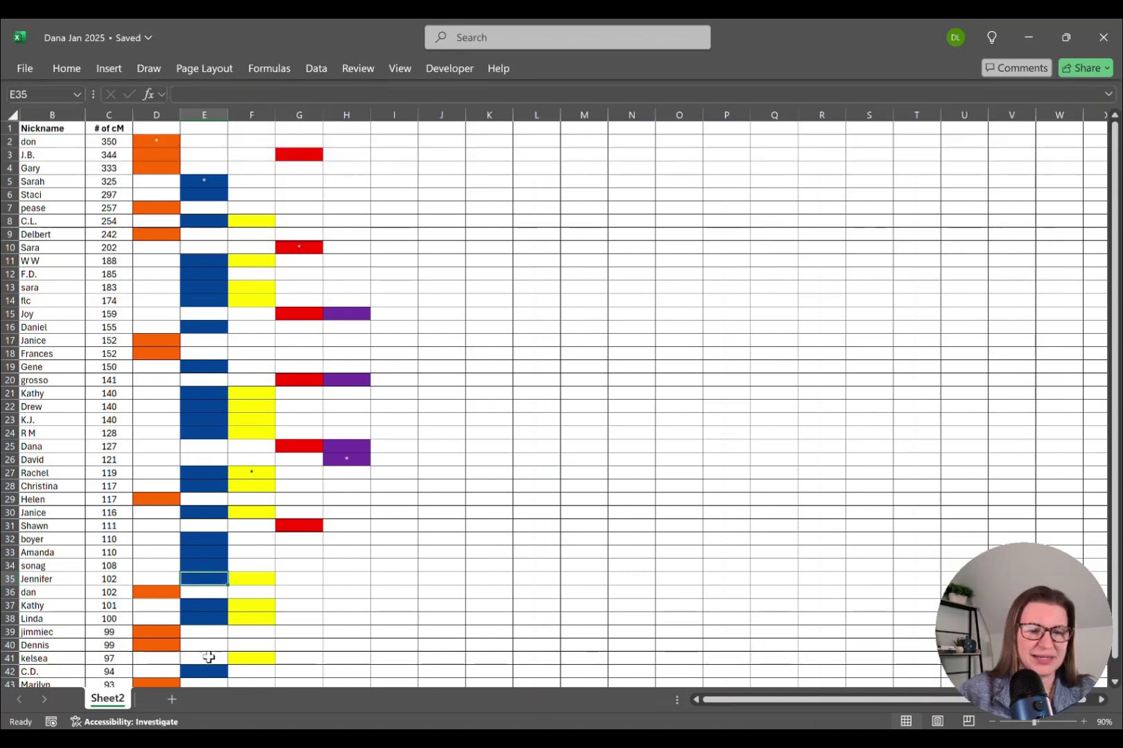
click(207, 658)
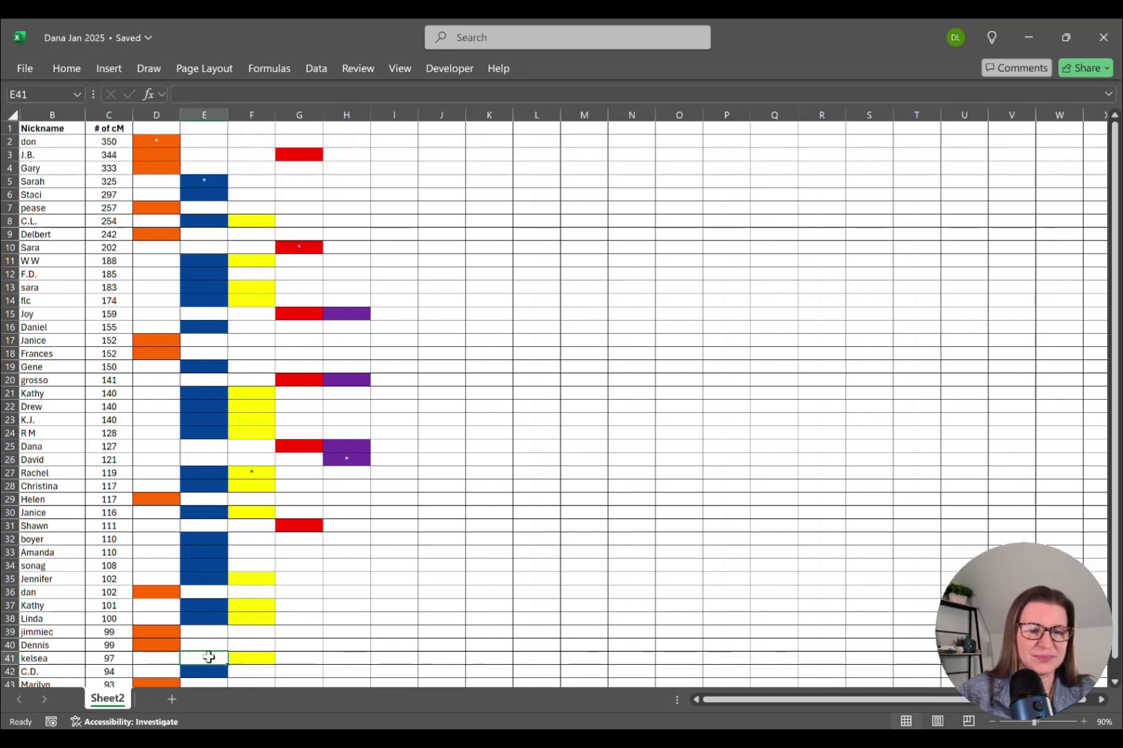
click(65, 68)
click(218, 122)
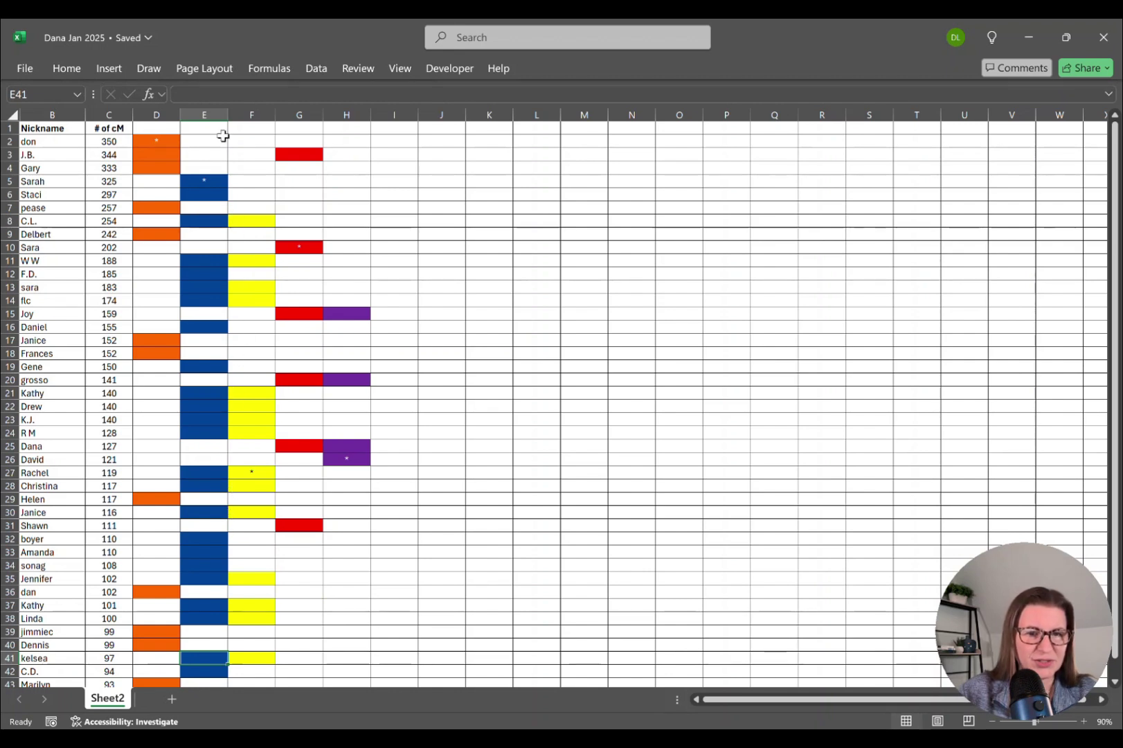
Delete the yellow column F with Ctrl+minus
click(257, 115)
right_click(257, 116)
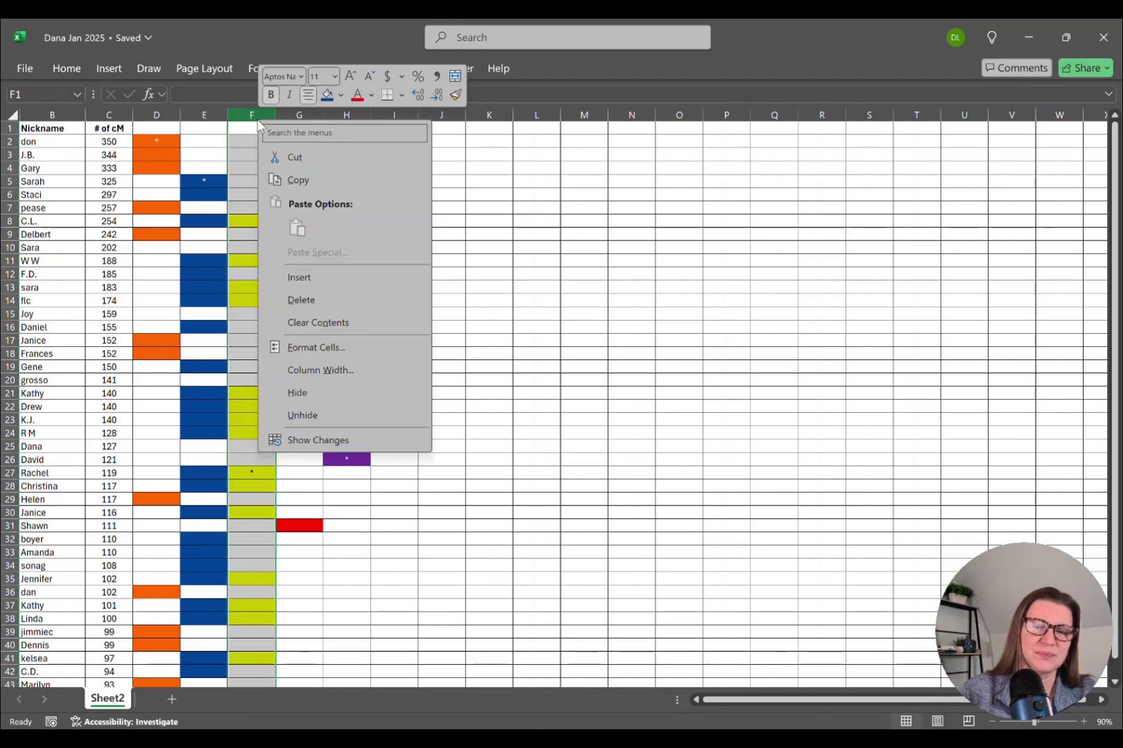
key(Escape)
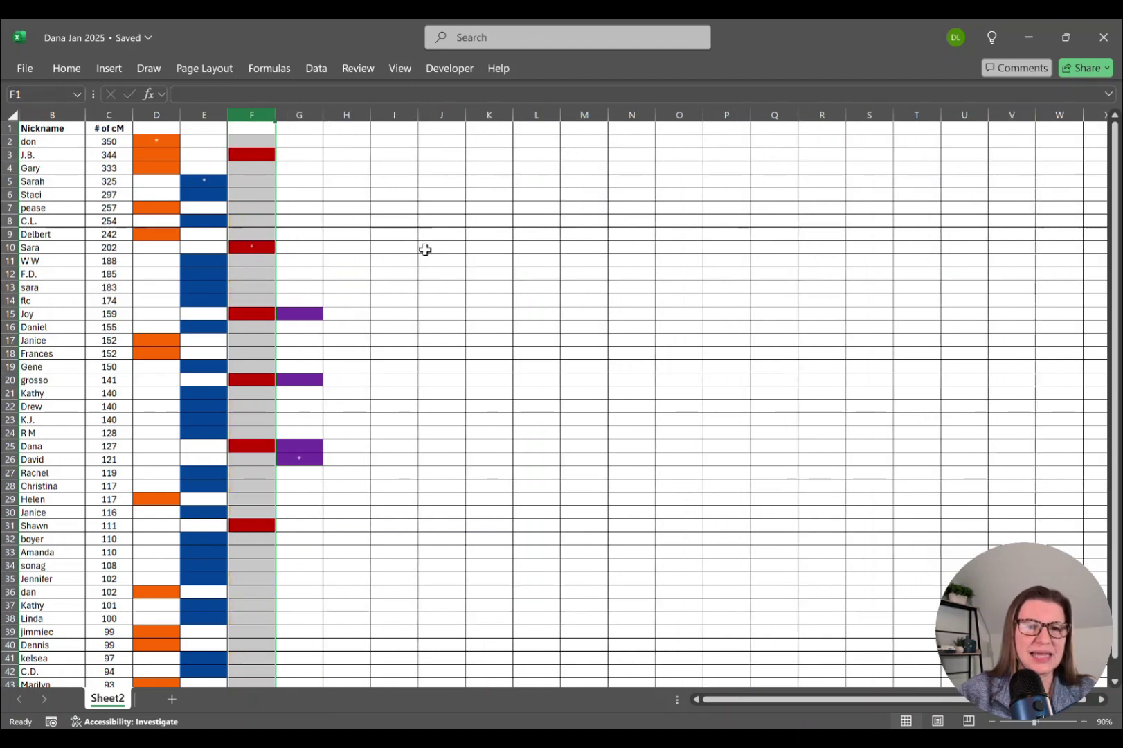
key(ctrl+minus)
click(426, 248)
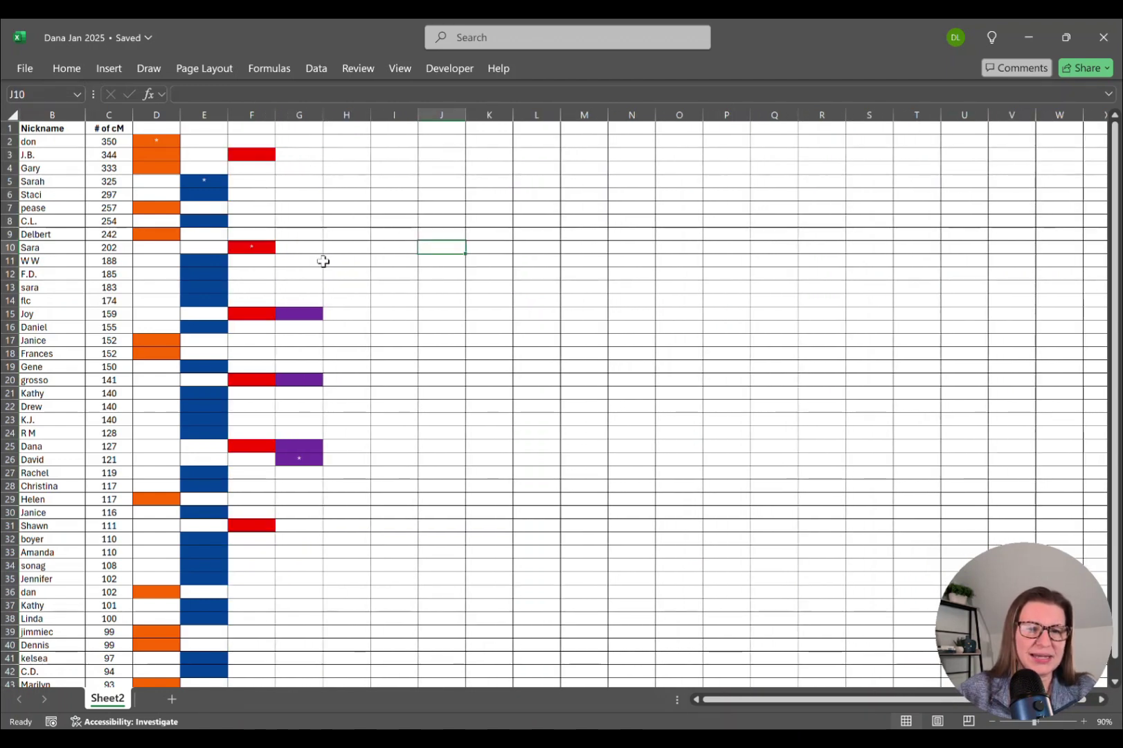
Fill cell F26 red
click(258, 459)
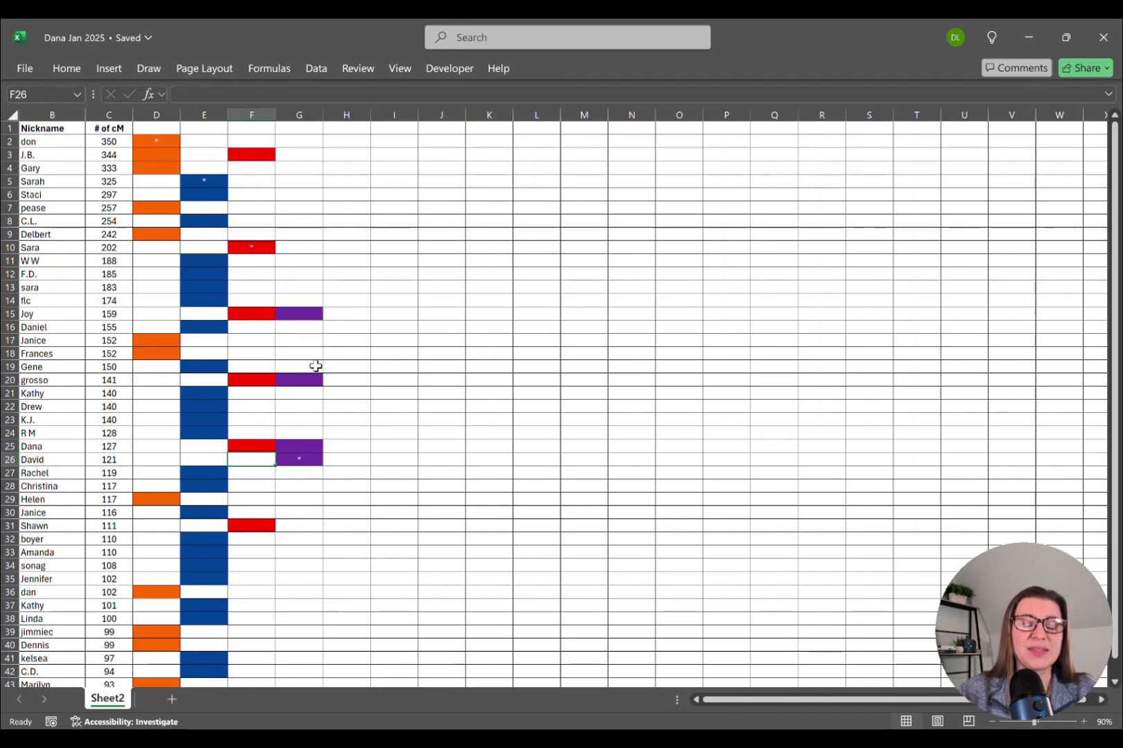
click(68, 69)
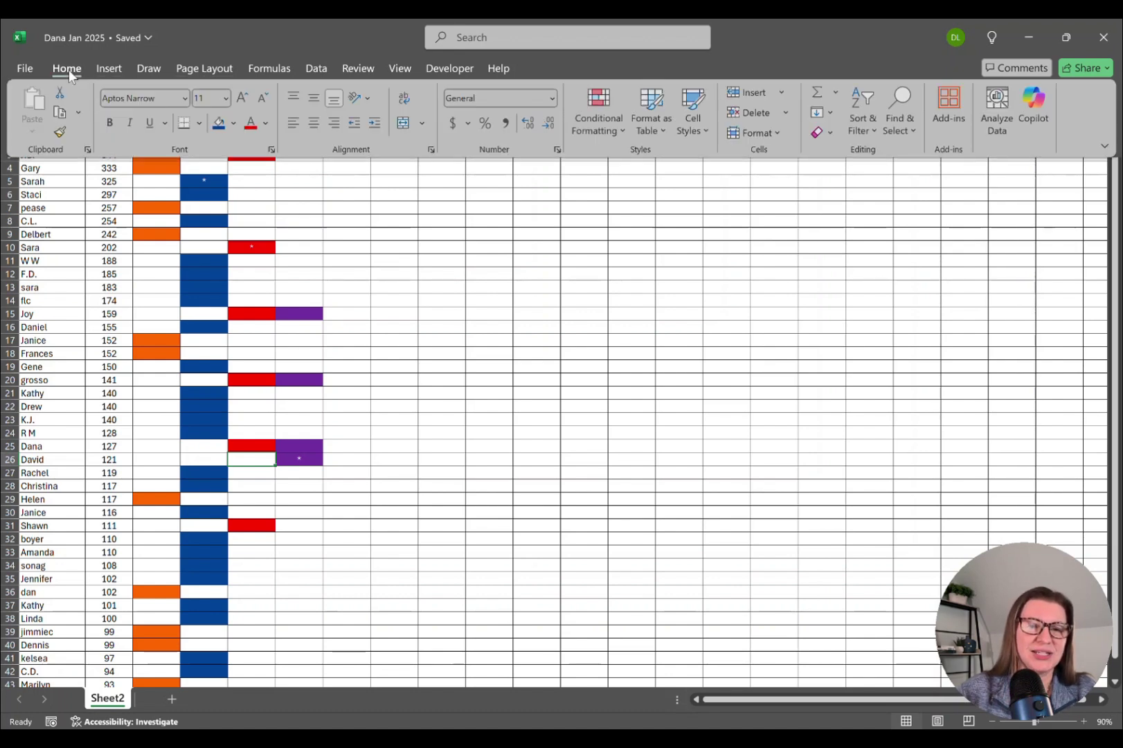
click(235, 123)
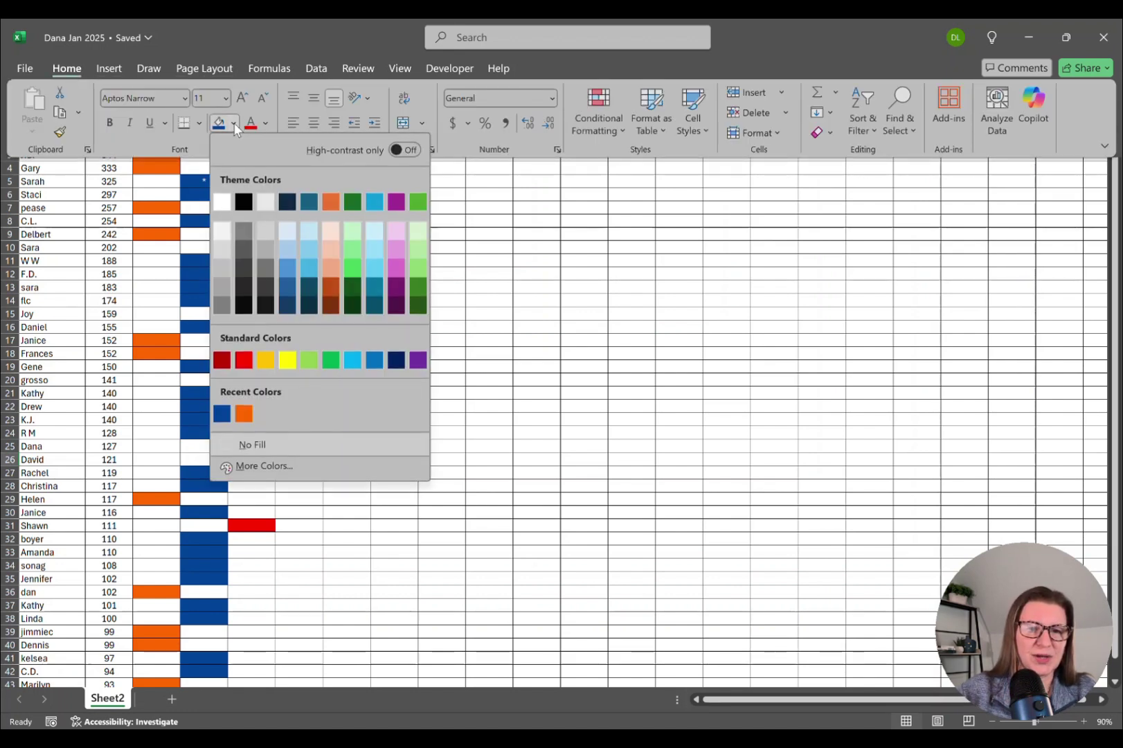
click(243, 365)
Delete the purple column G
click(304, 118)
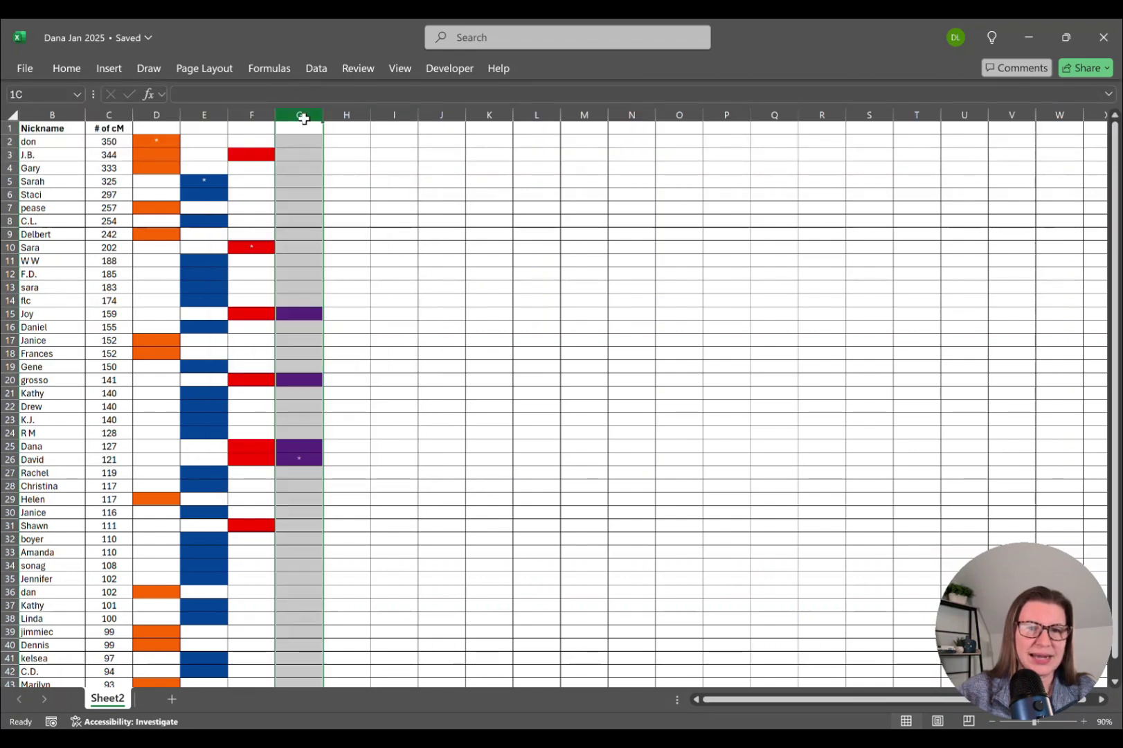
right_click(303, 115)
click(358, 307)
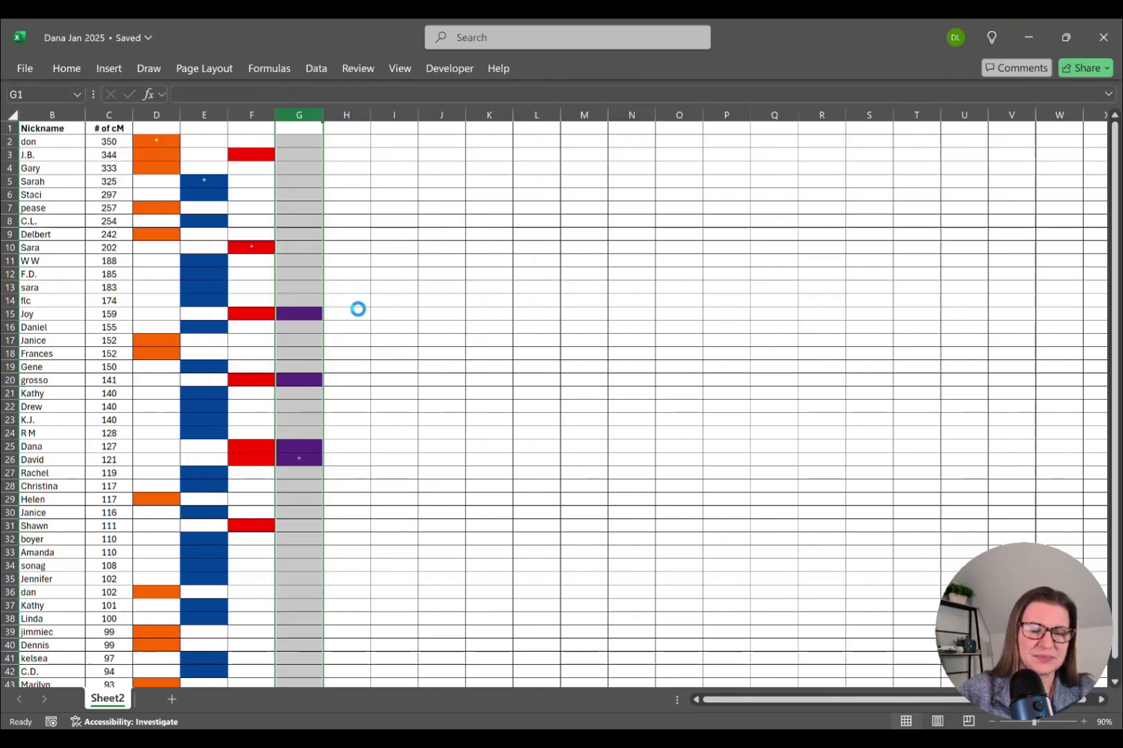
click(433, 525)
scroll(433, 525, down, 7)
scroll(433, 525, up, 7)
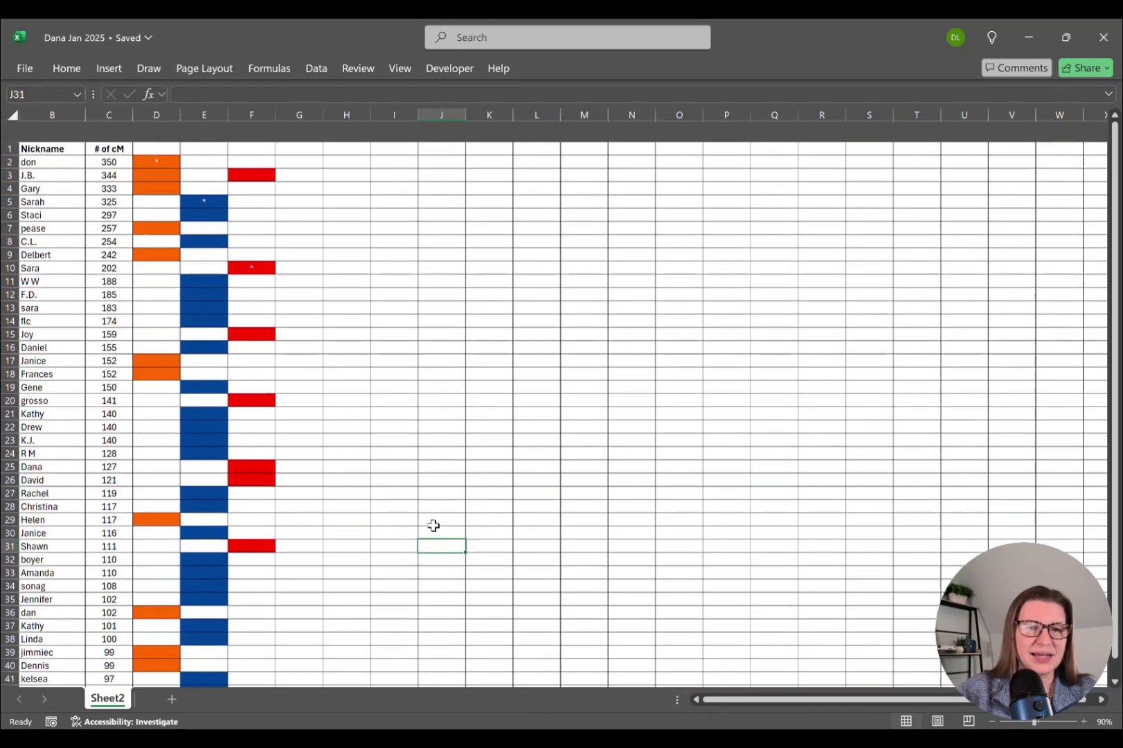
Select all cells with the corner button and open Data > Sort
click(454, 498)
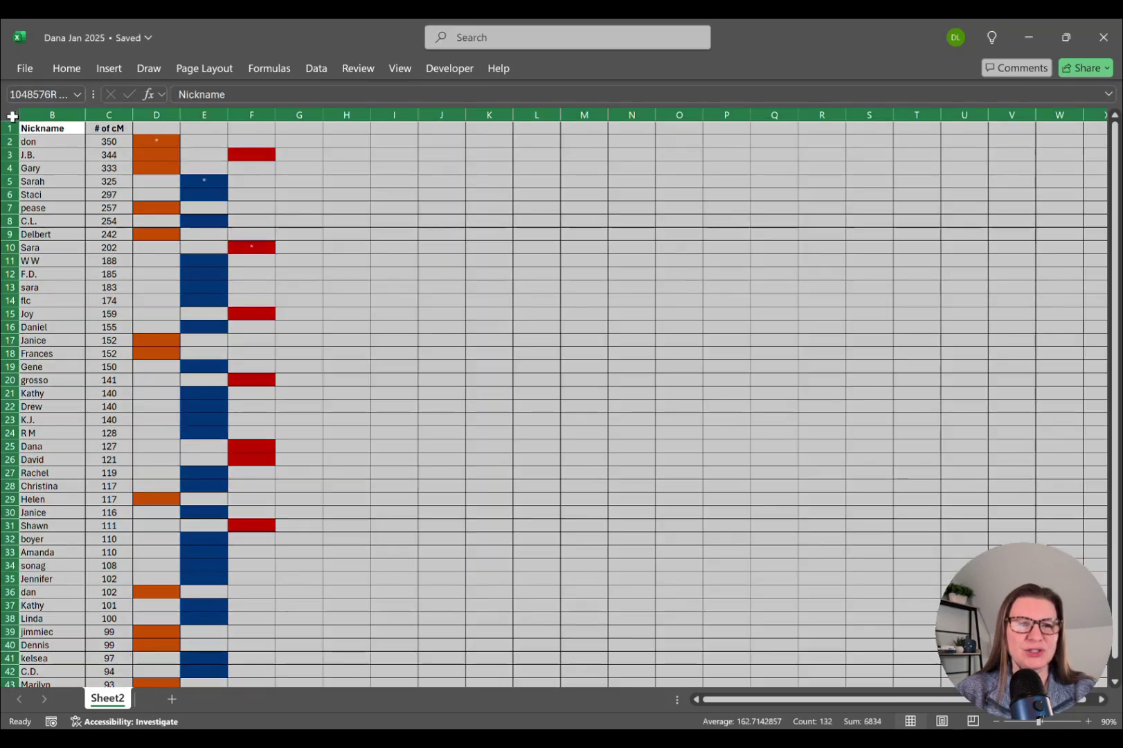
click(13, 118)
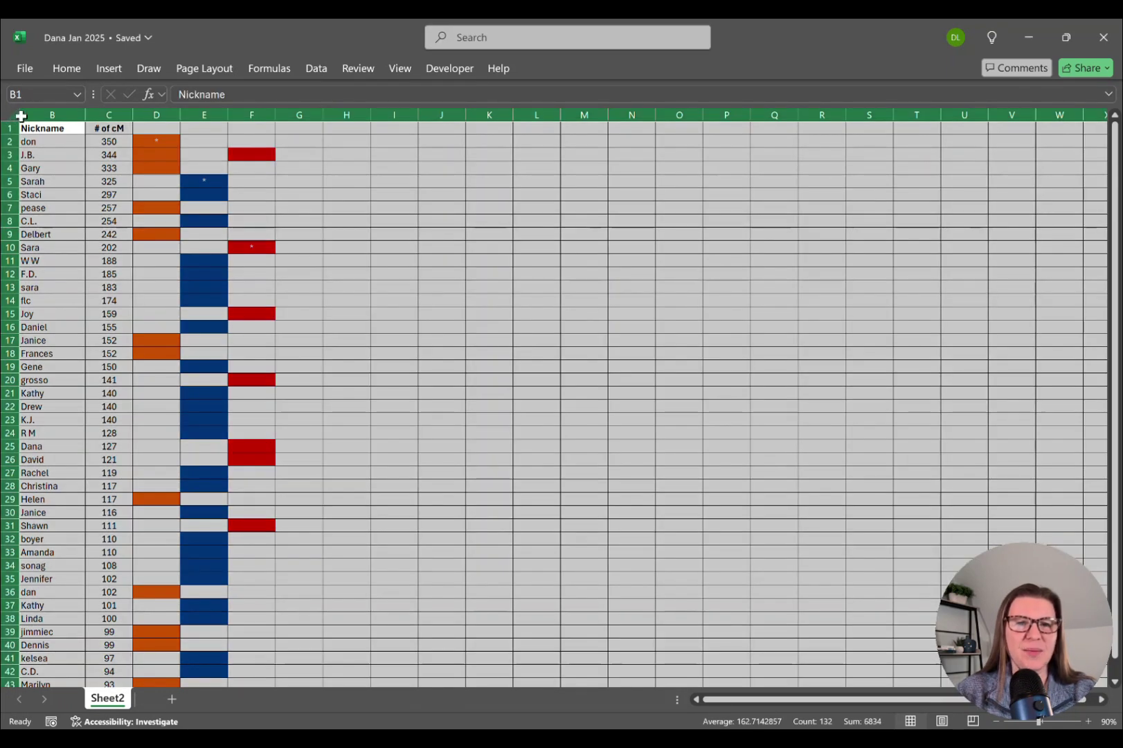
click(320, 67)
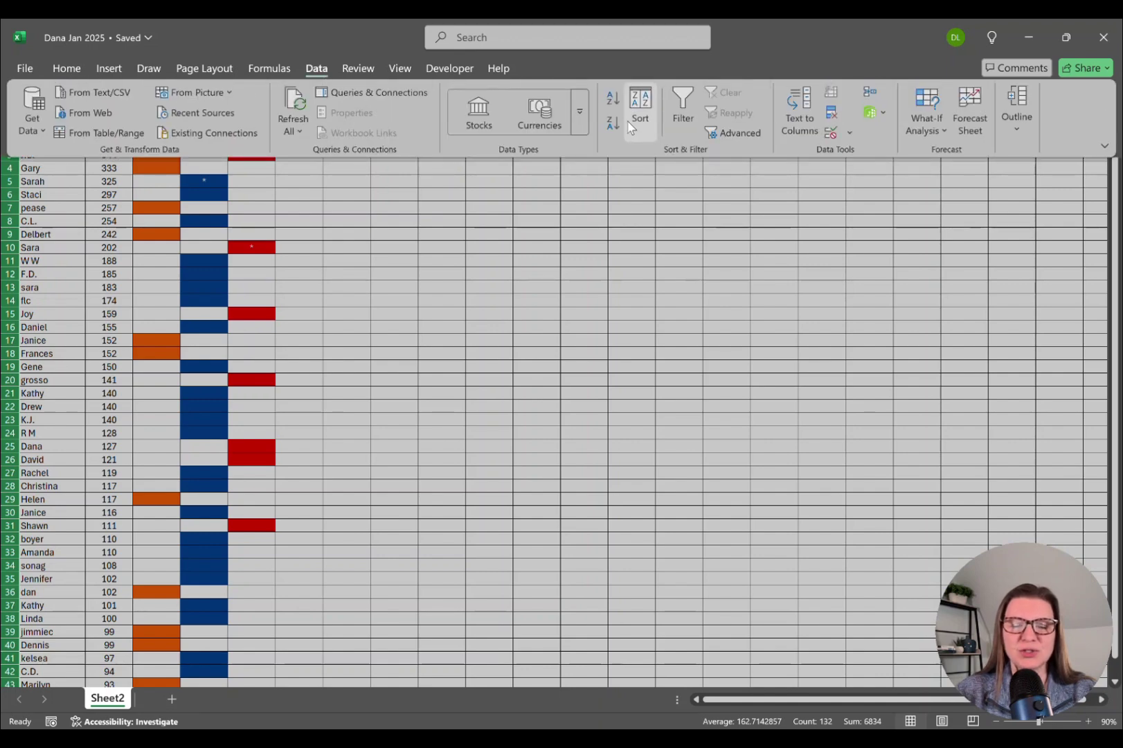
click(640, 111)
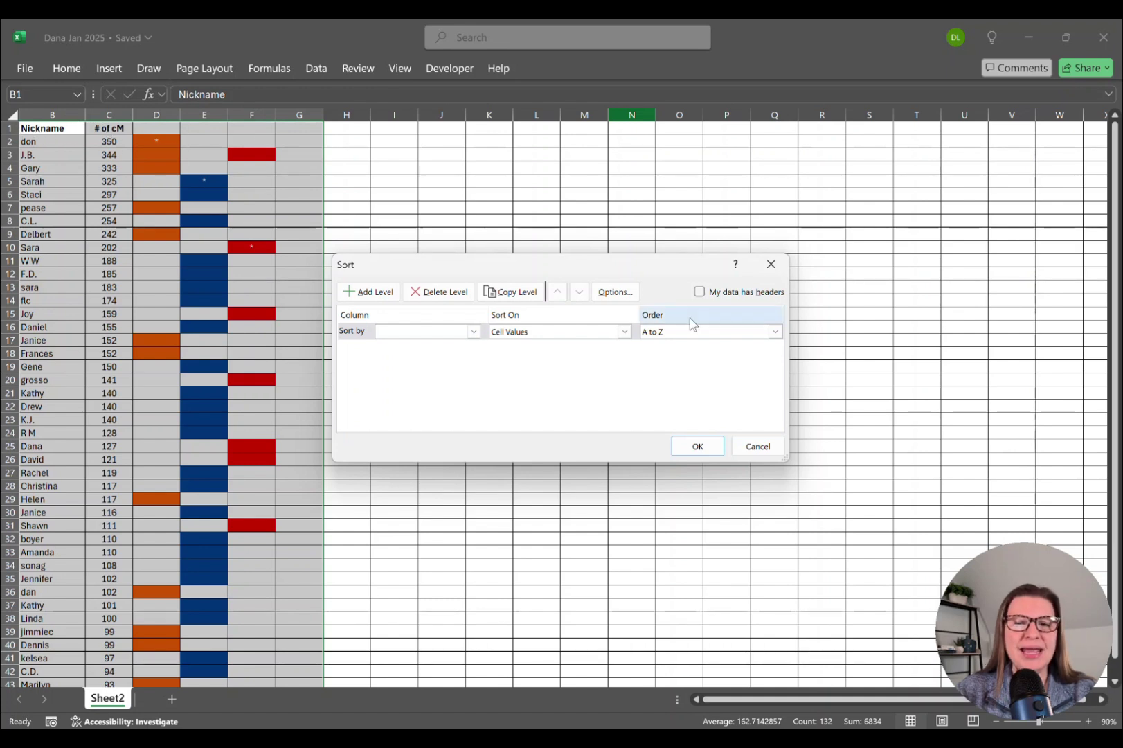
Enable My data has headers and sort Column D by cell colour, orange on top
click(700, 292)
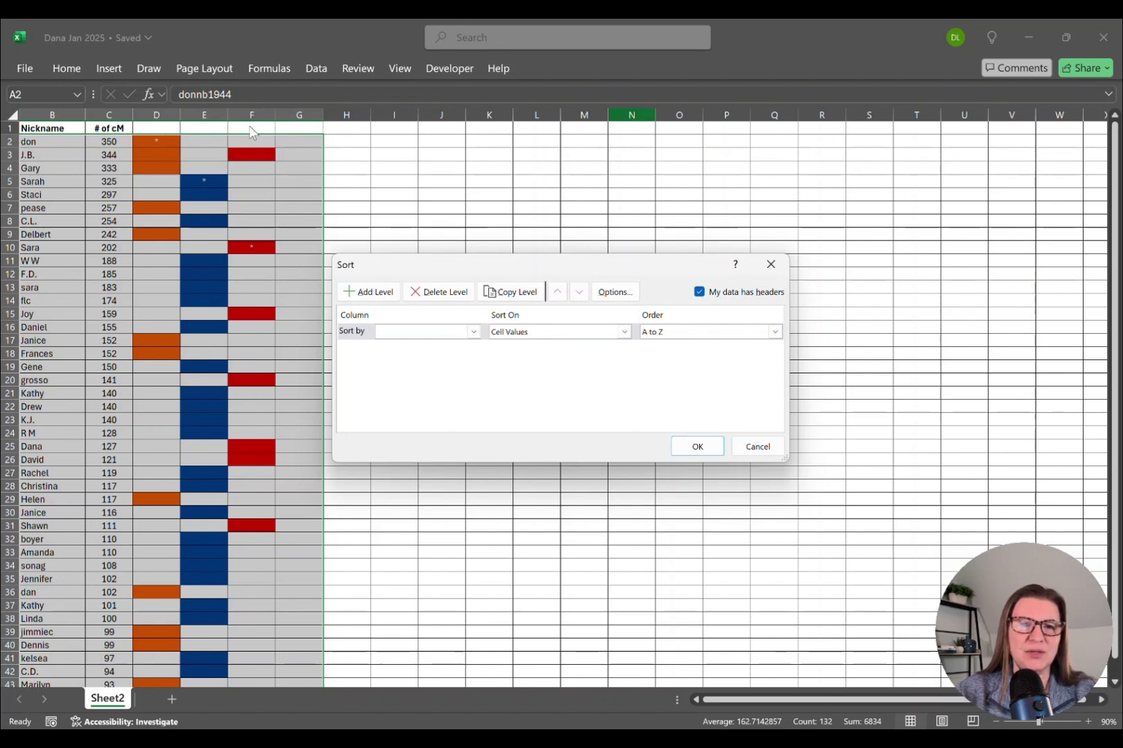
click(474, 333)
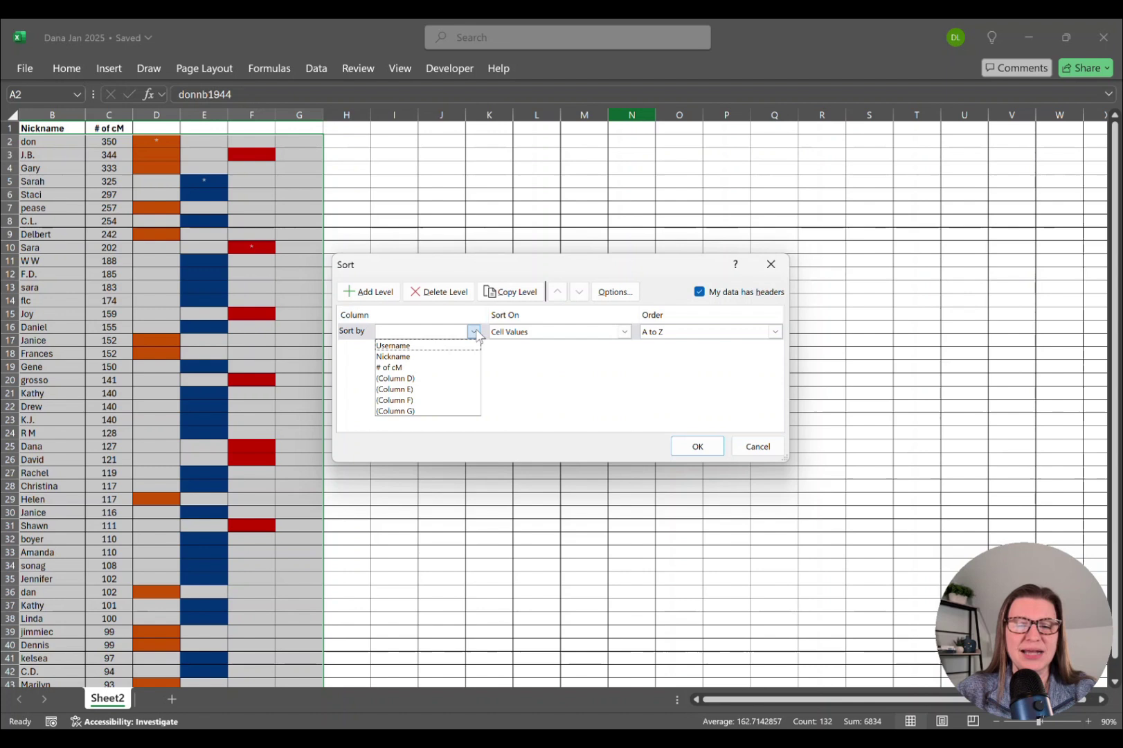
click(434, 379)
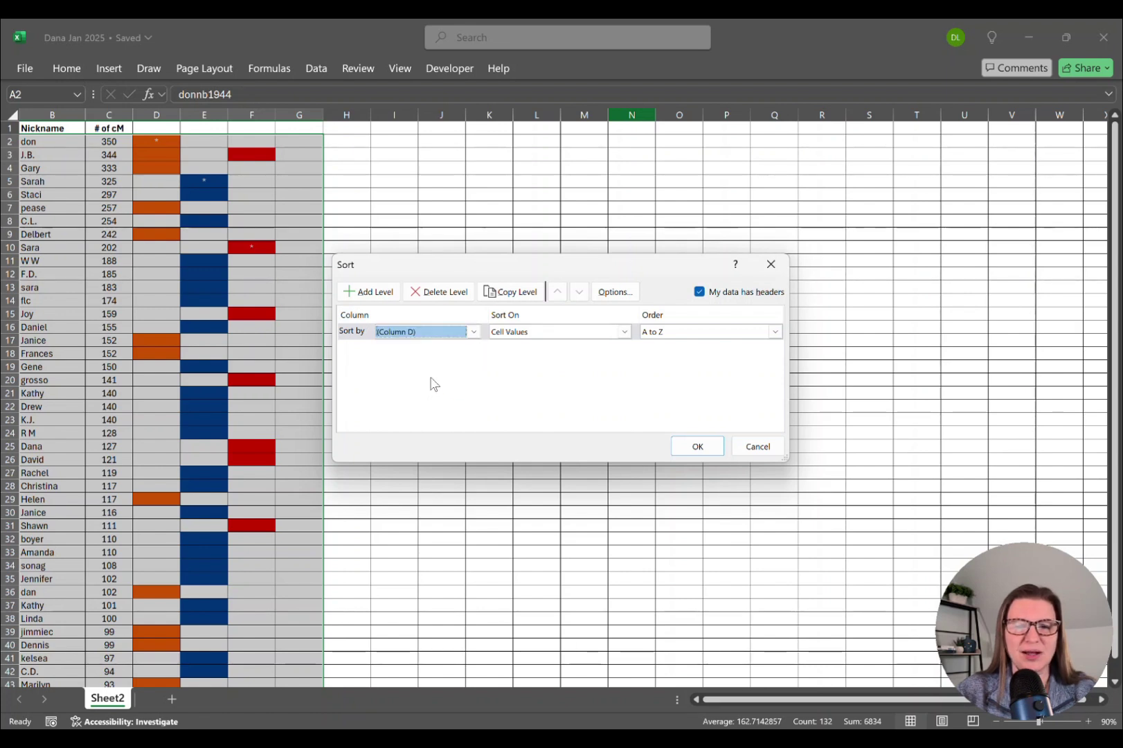
click(624, 332)
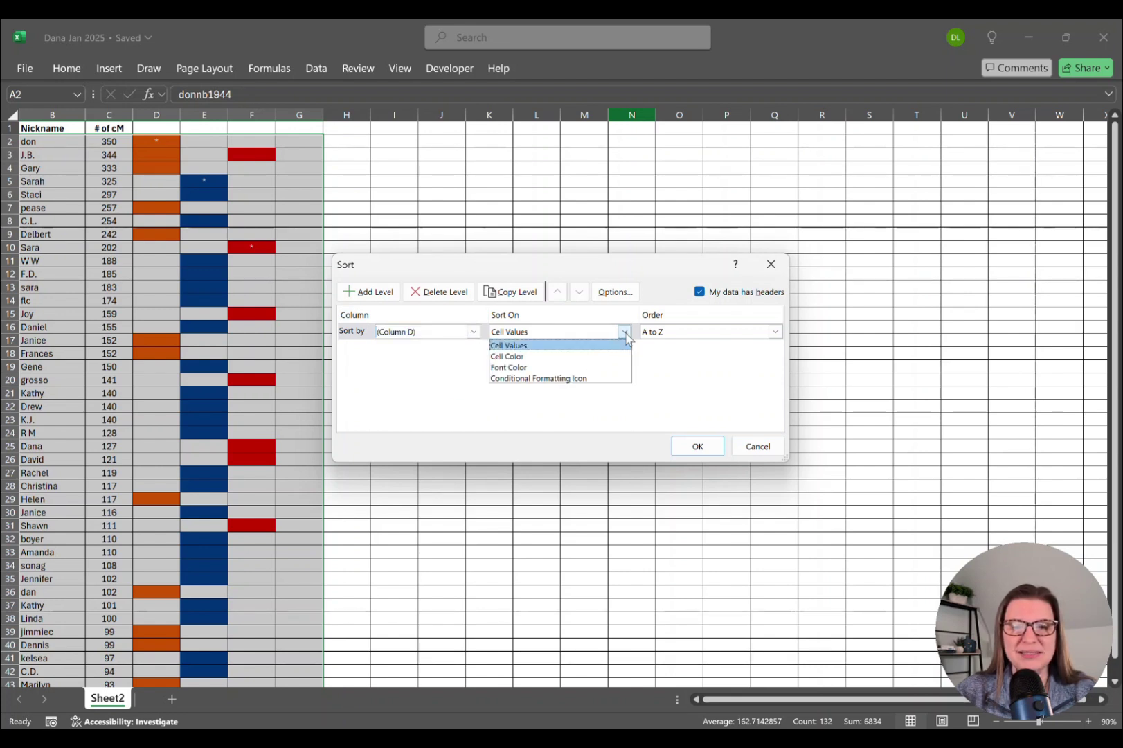
click(572, 365)
click(705, 336)
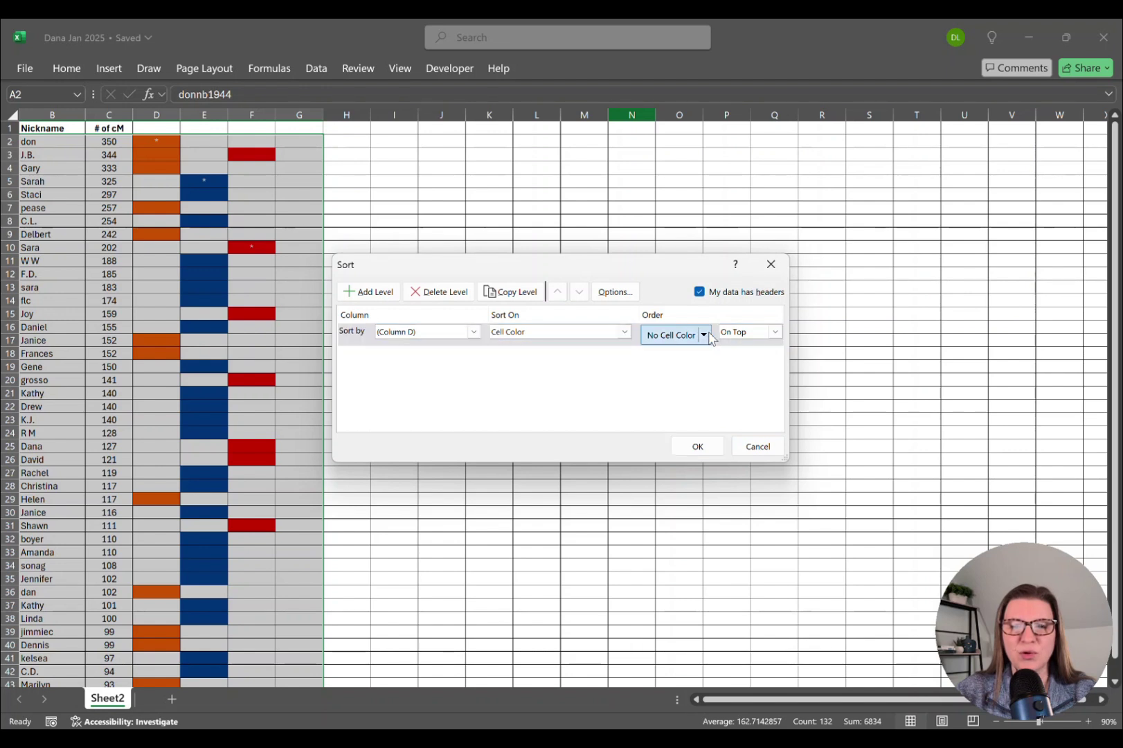
click(653, 390)
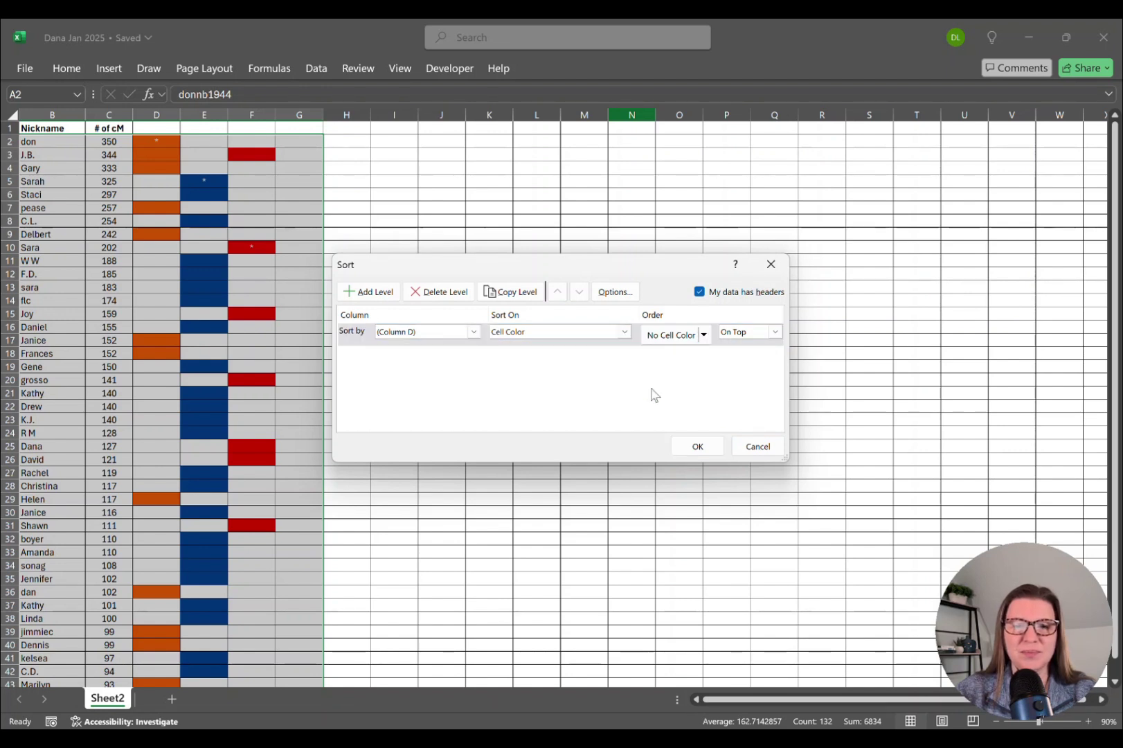
Add copied levels for Column E blue and Column F red on top, then apply
click(497, 290)
click(497, 290)
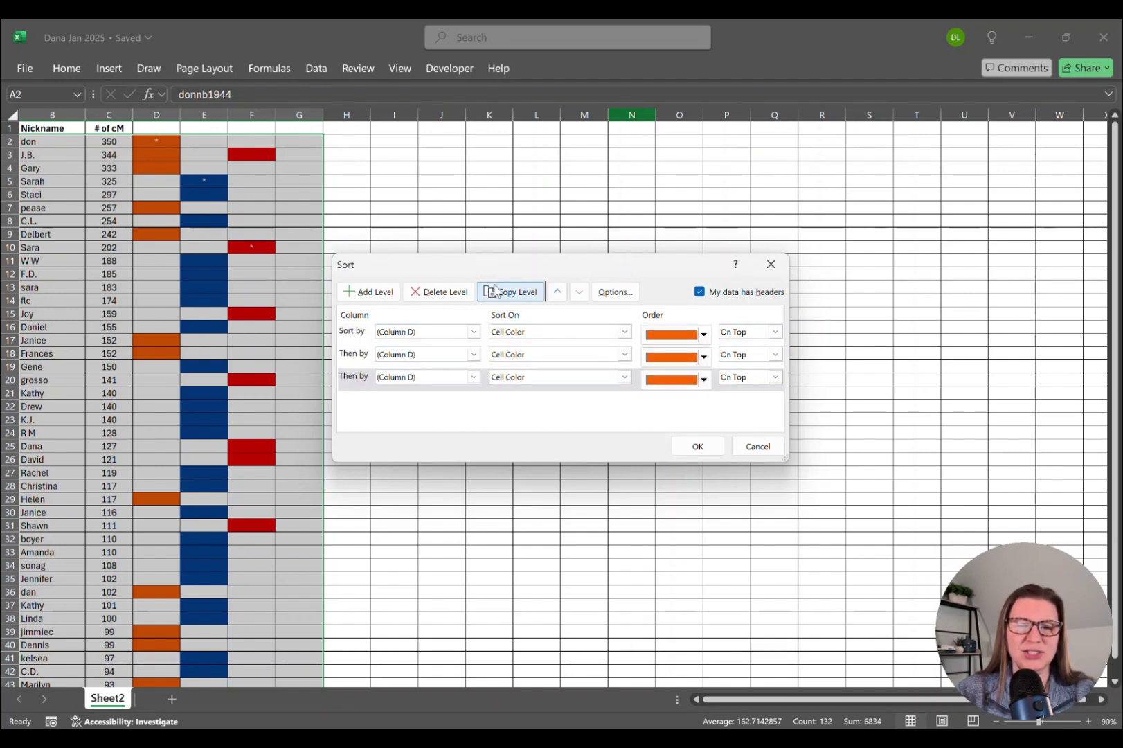
click(473, 354)
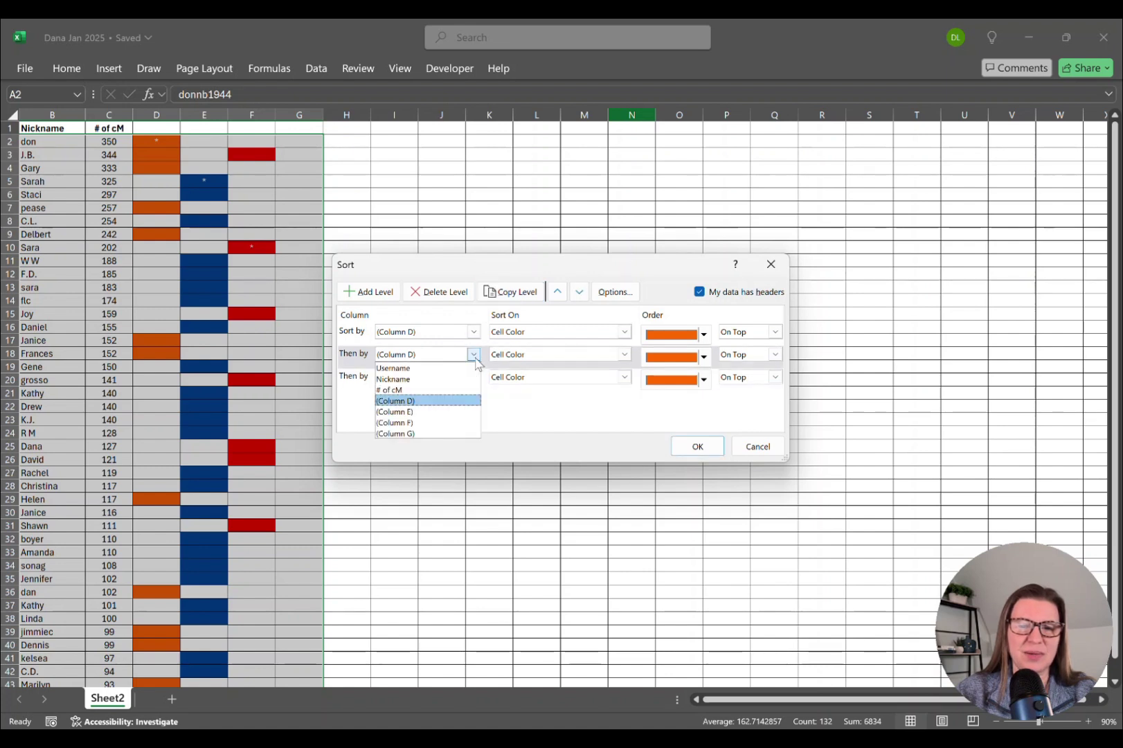
click(451, 412)
click(474, 377)
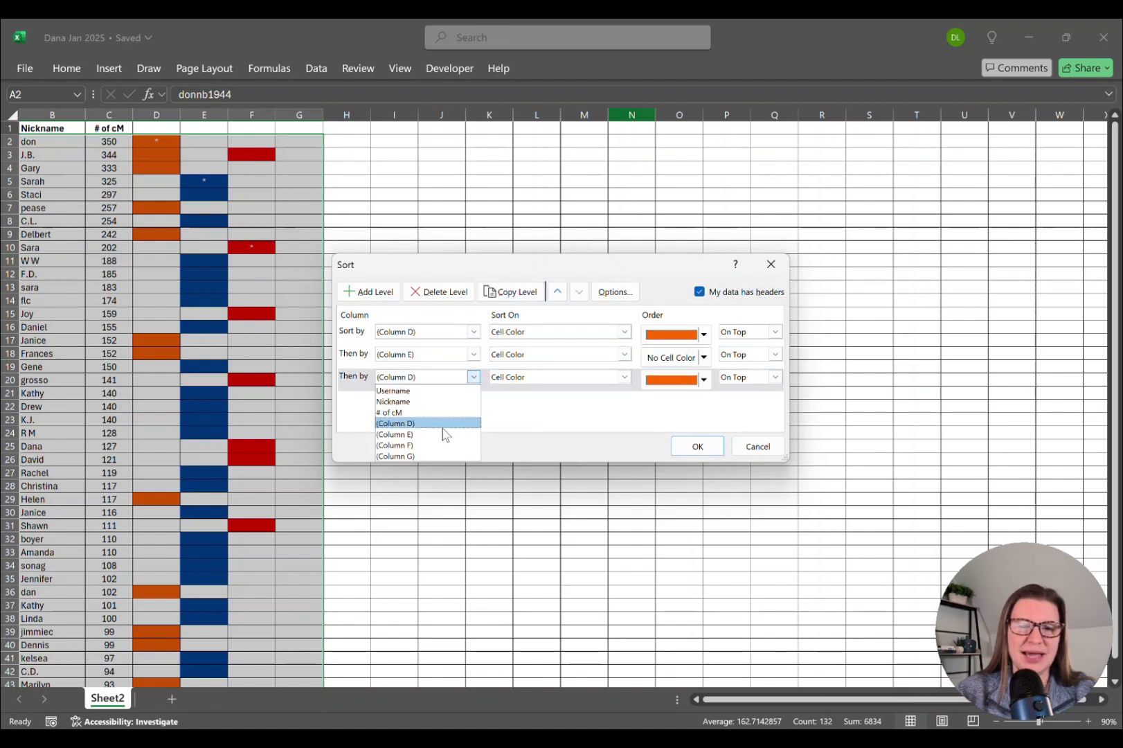
click(442, 445)
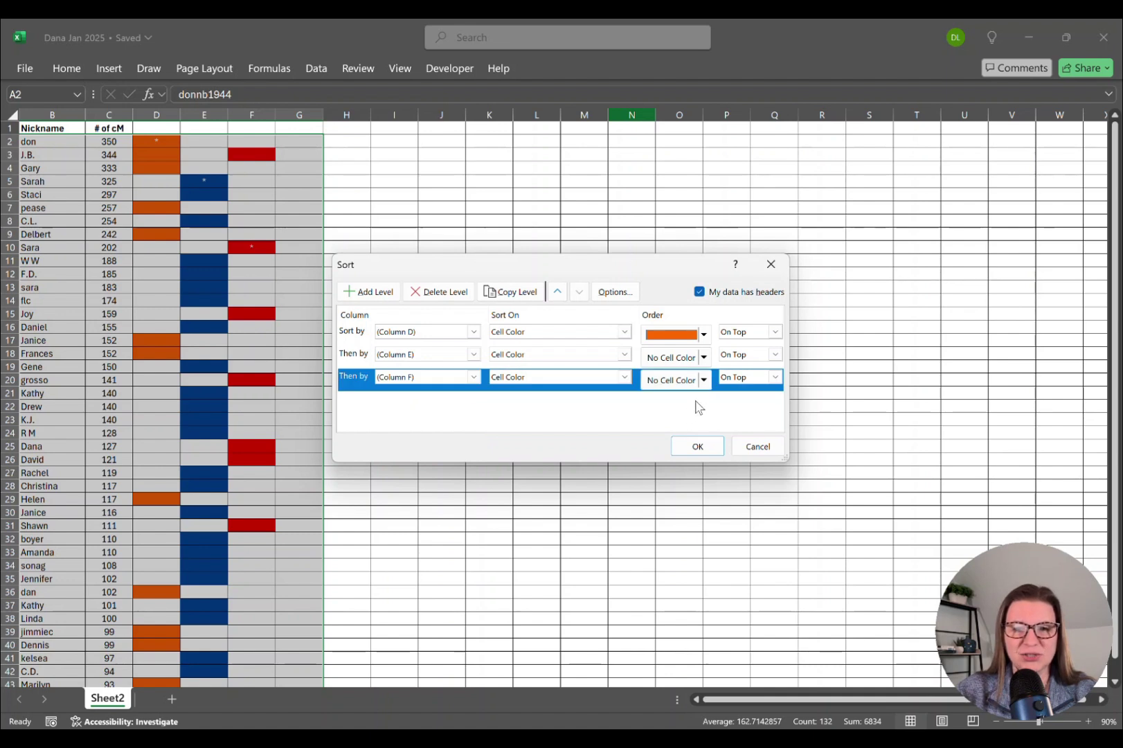
click(704, 358)
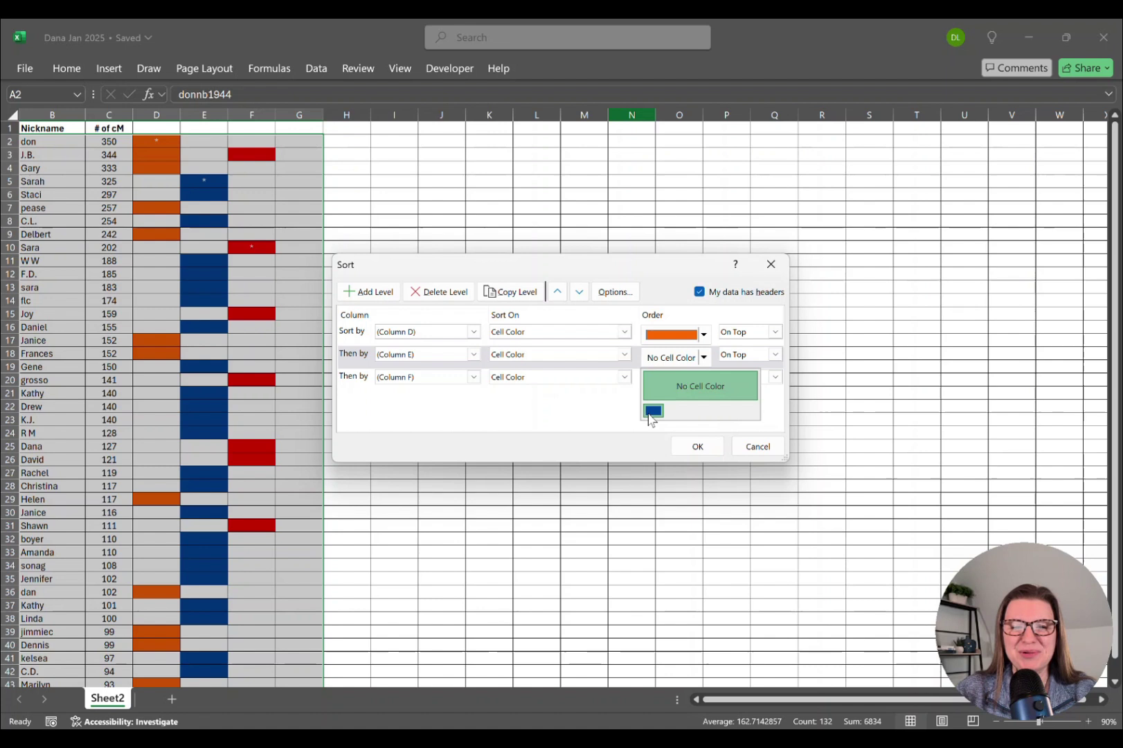
click(651, 412)
click(703, 380)
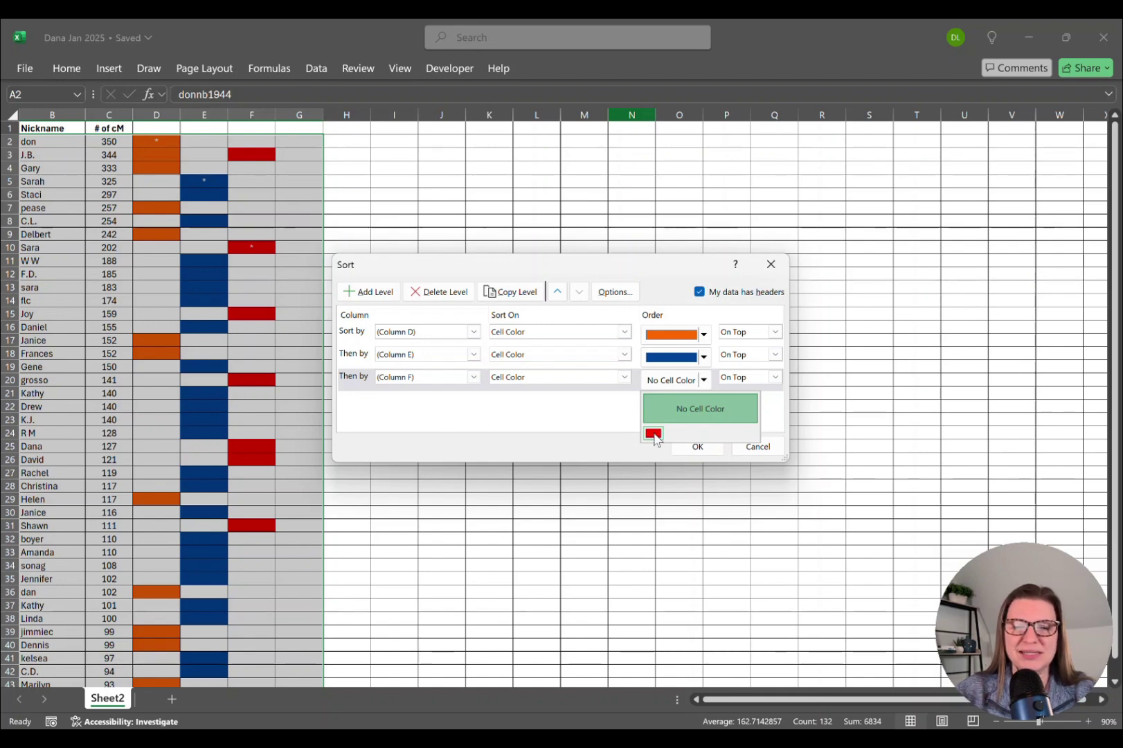
click(653, 433)
click(695, 447)
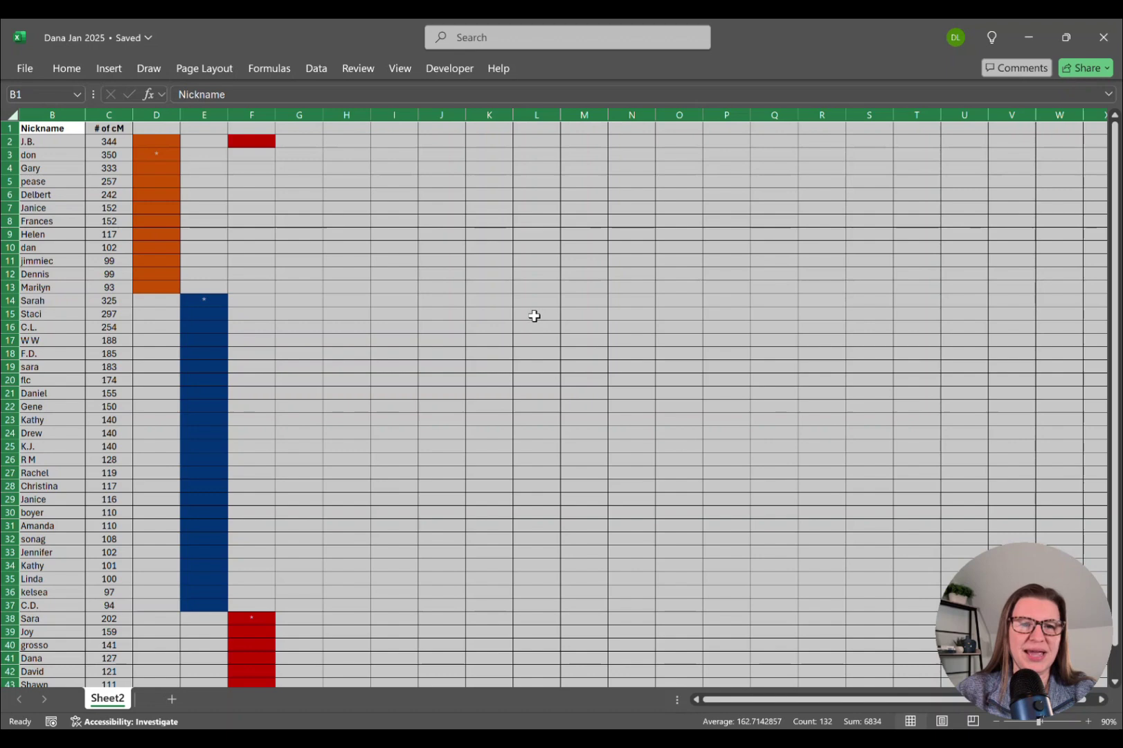
click(45, 132)
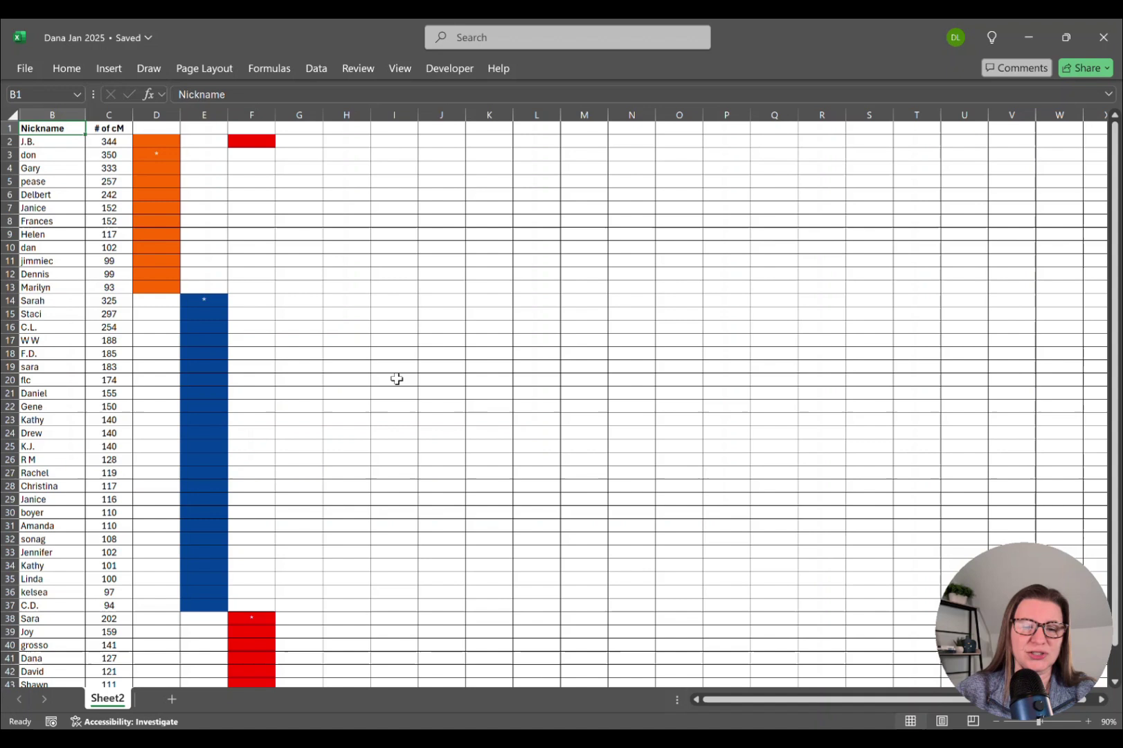
scroll(467, 328, down, 1)
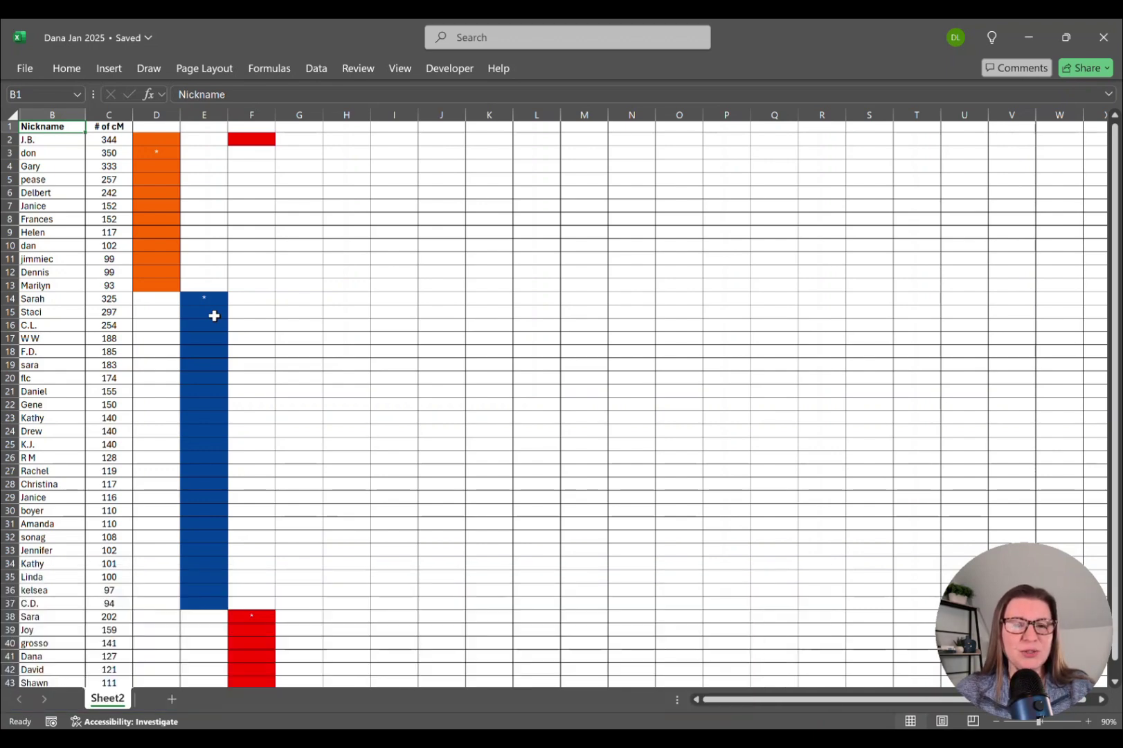
Undo the colour sort with Ctrl+Z and select cell B5
key(ctrl+z)
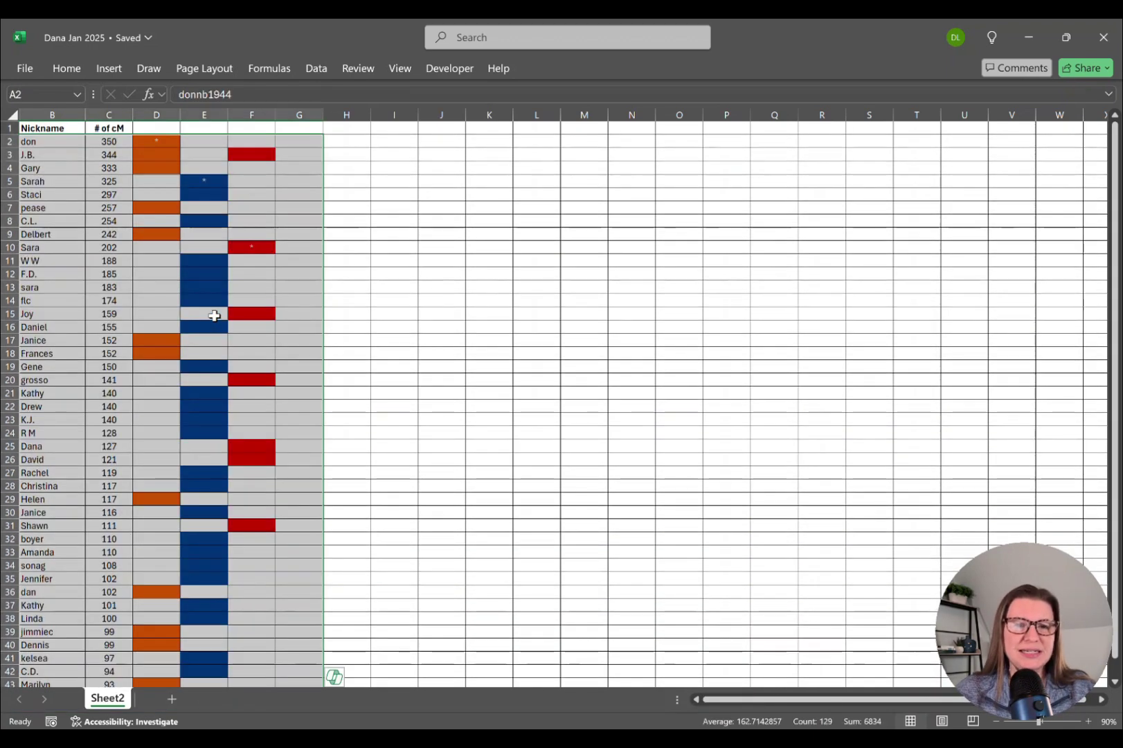
click(286, 303)
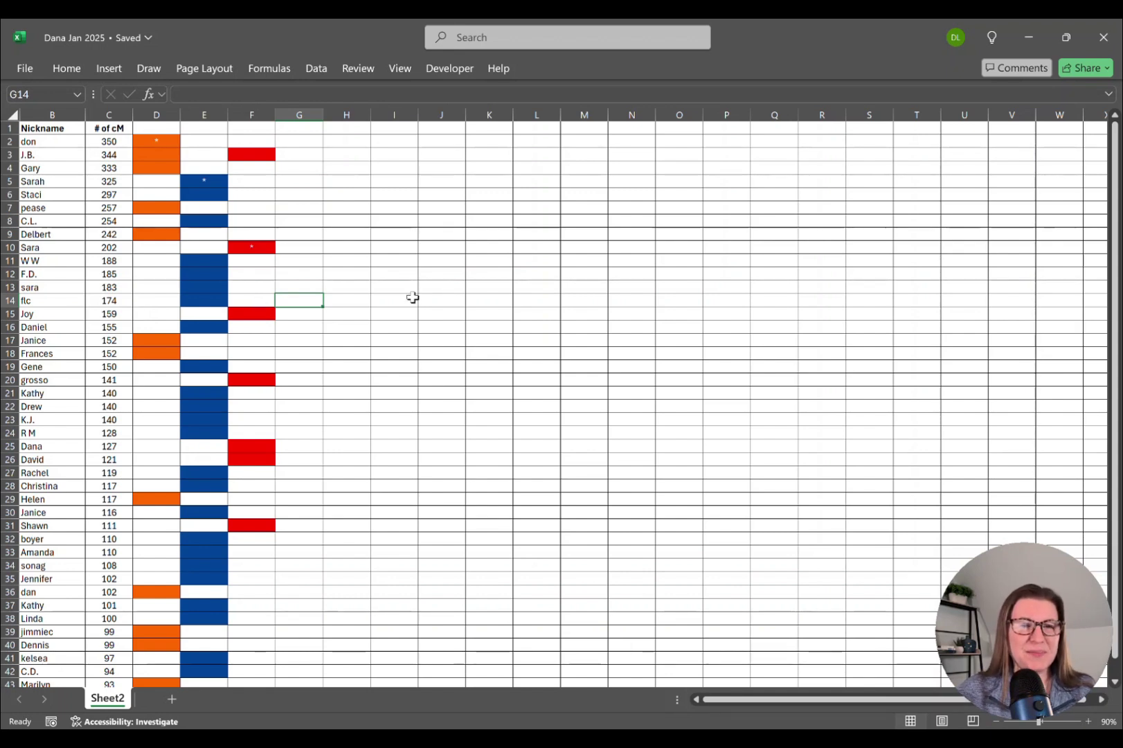
click(46, 182)
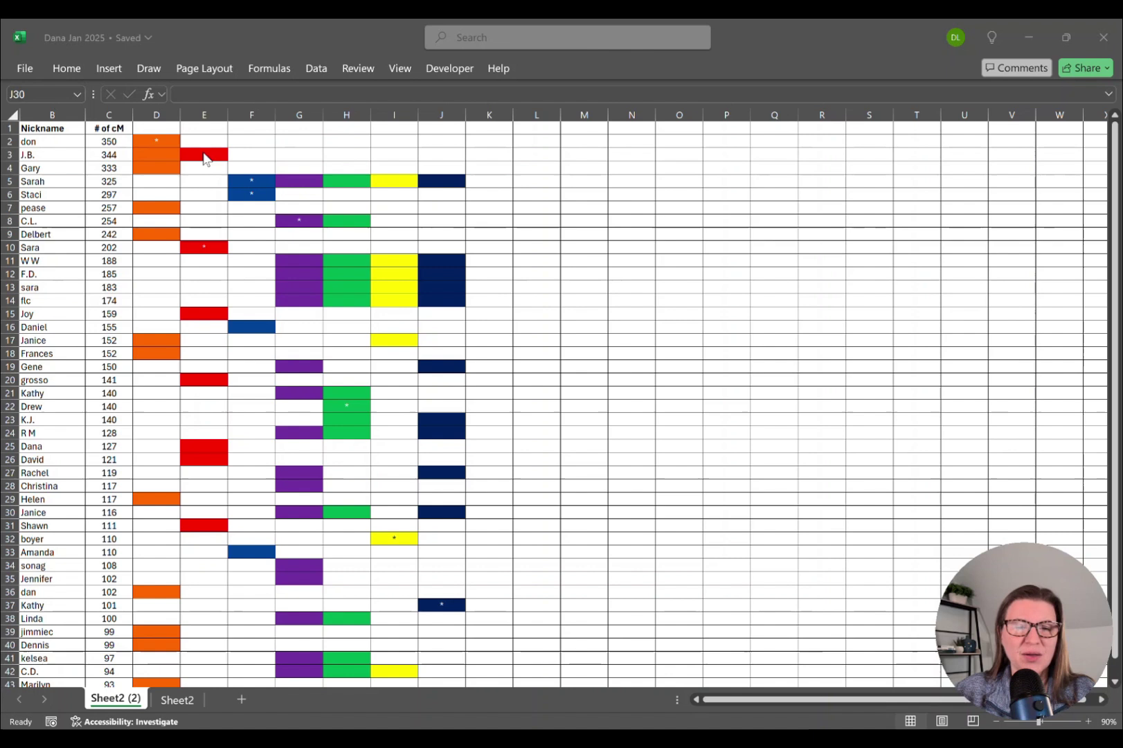
Fill cells G17 and G22:G23 with purple
click(553, 266)
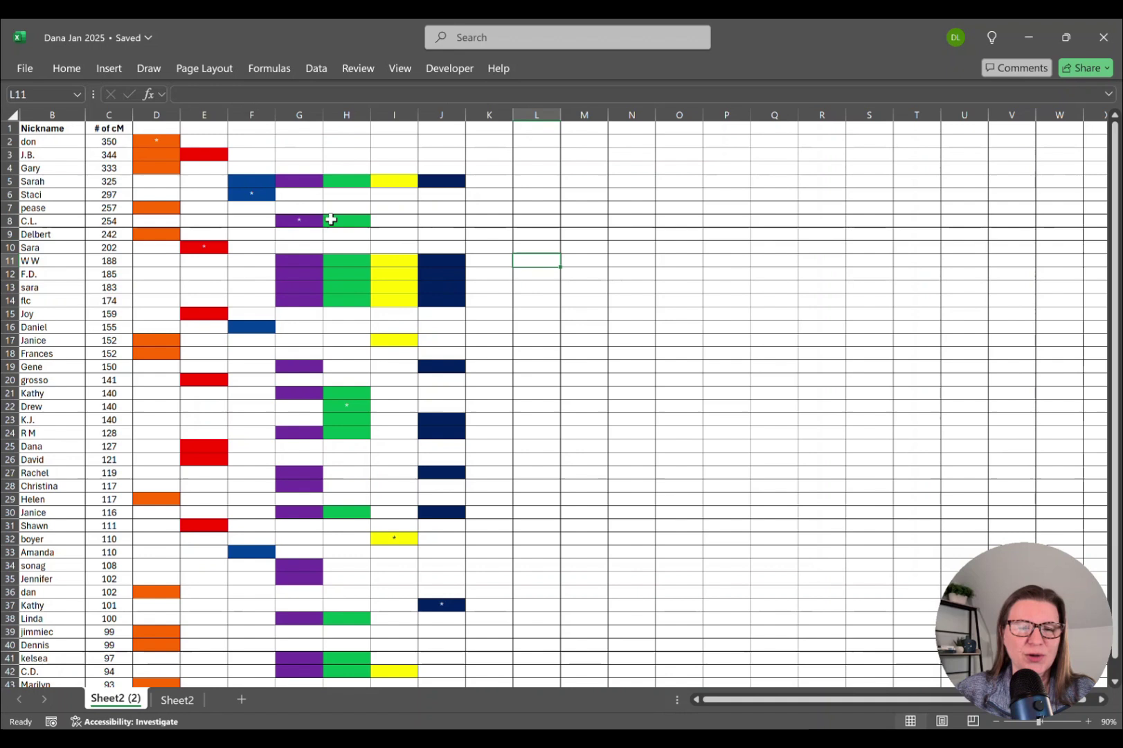
click(298, 339)
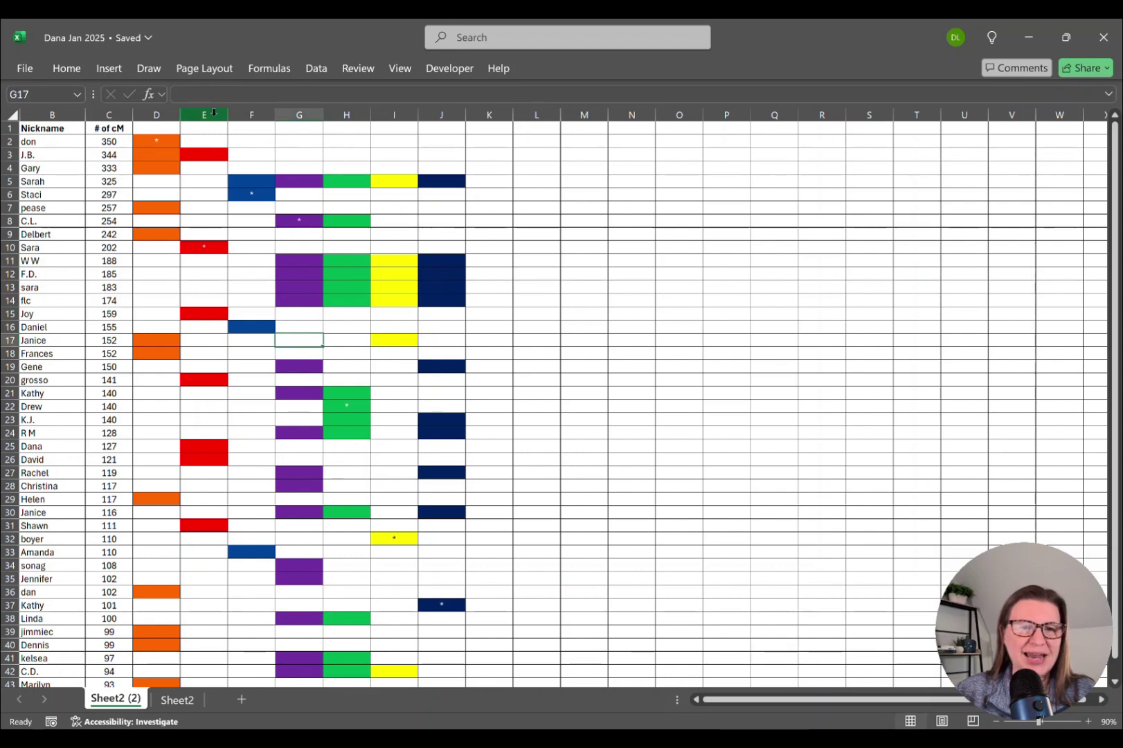
click(62, 68)
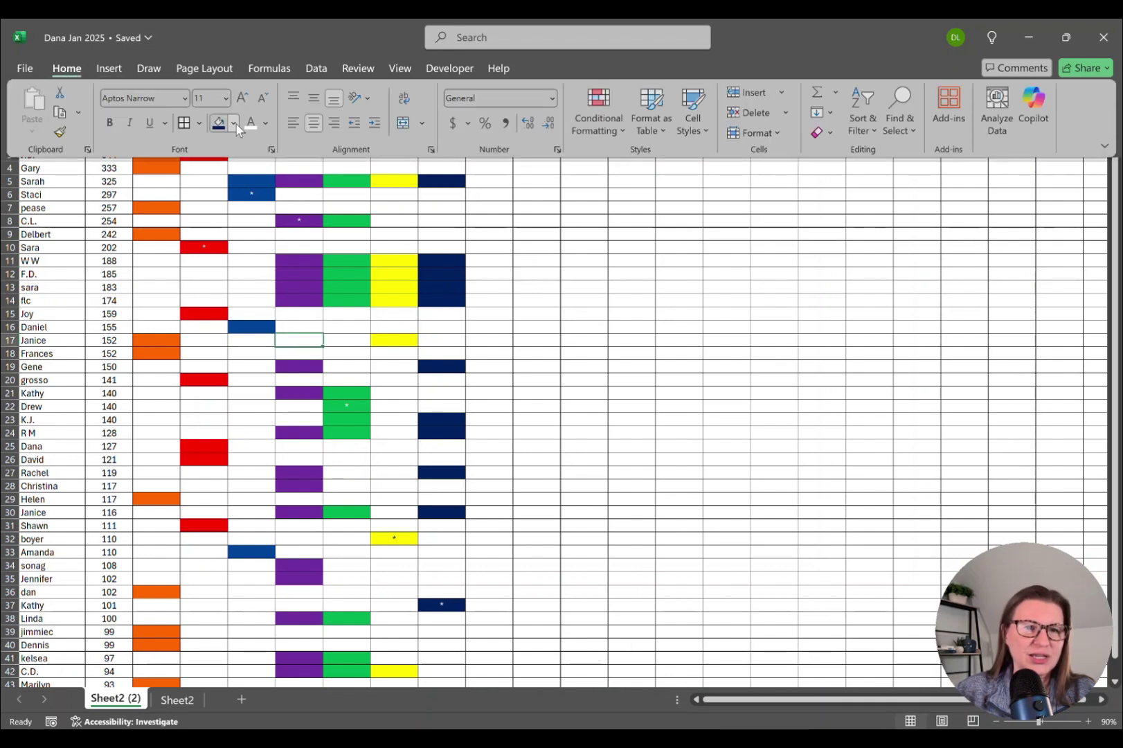
click(234, 125)
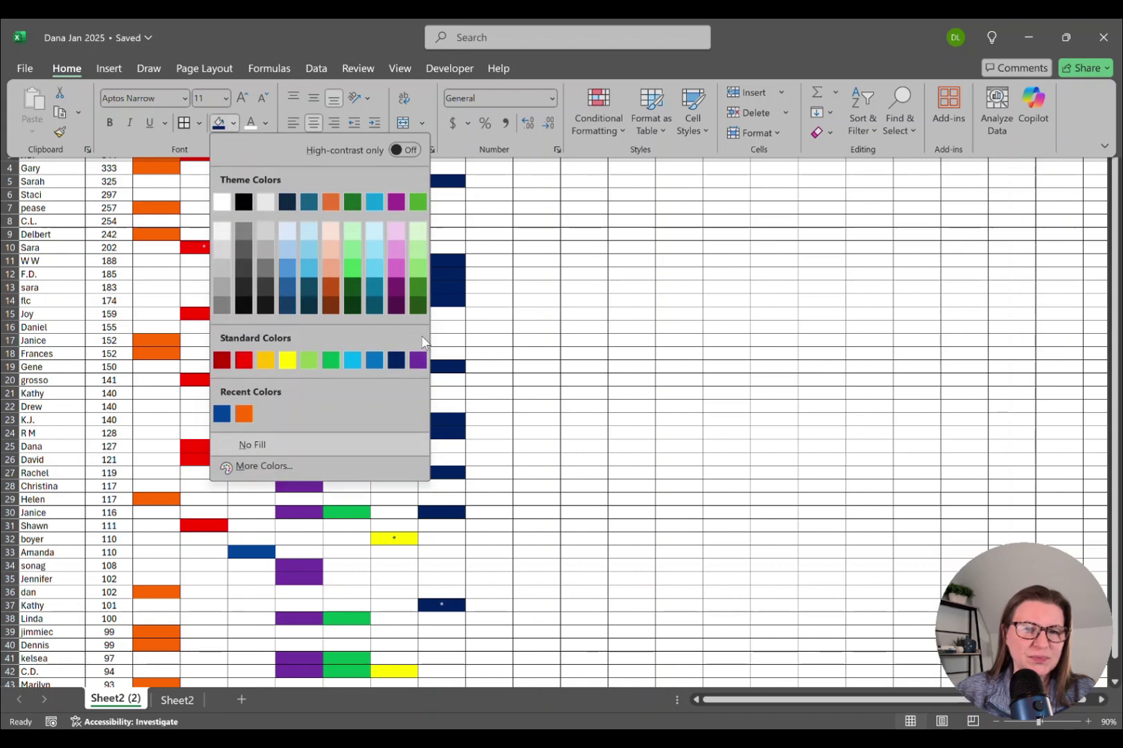
click(418, 356)
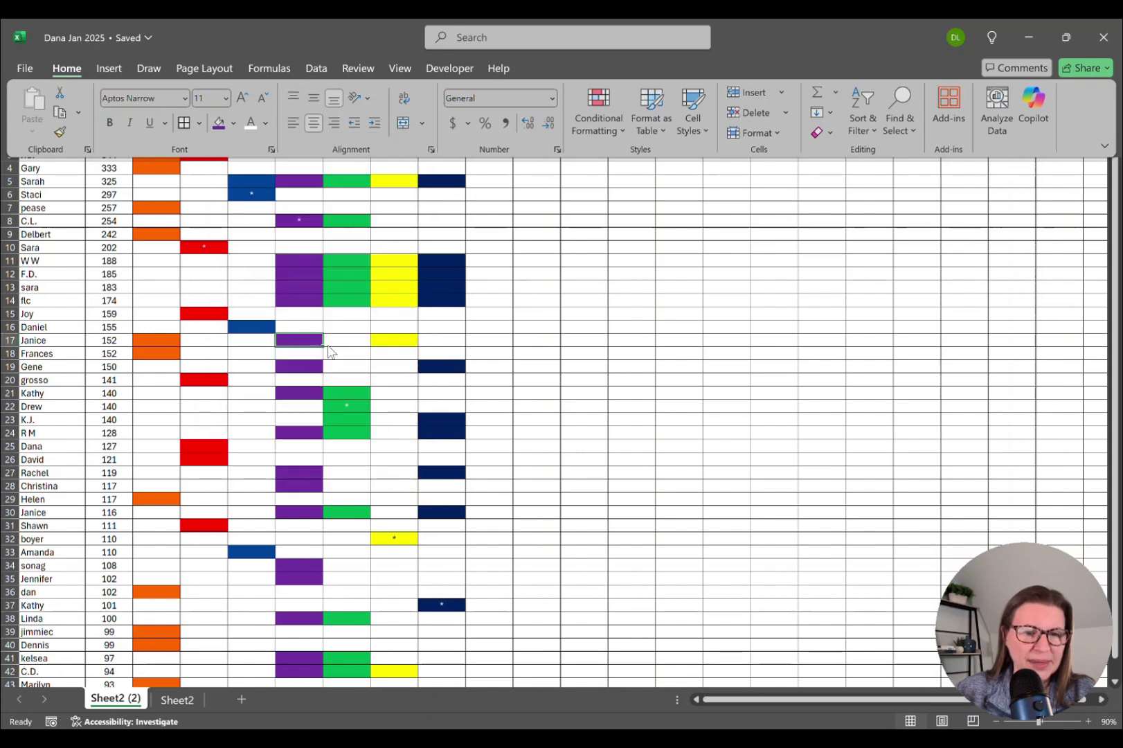
click(299, 406)
drag(299, 404, 299, 419)
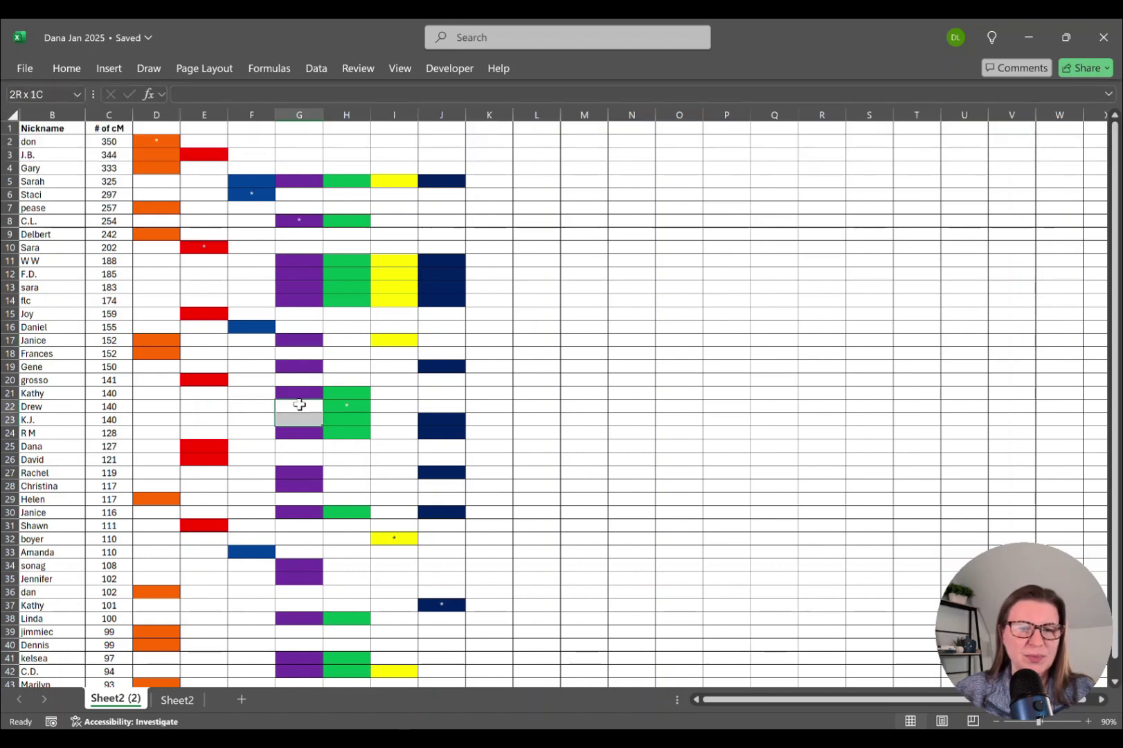
click(70, 73)
click(219, 124)
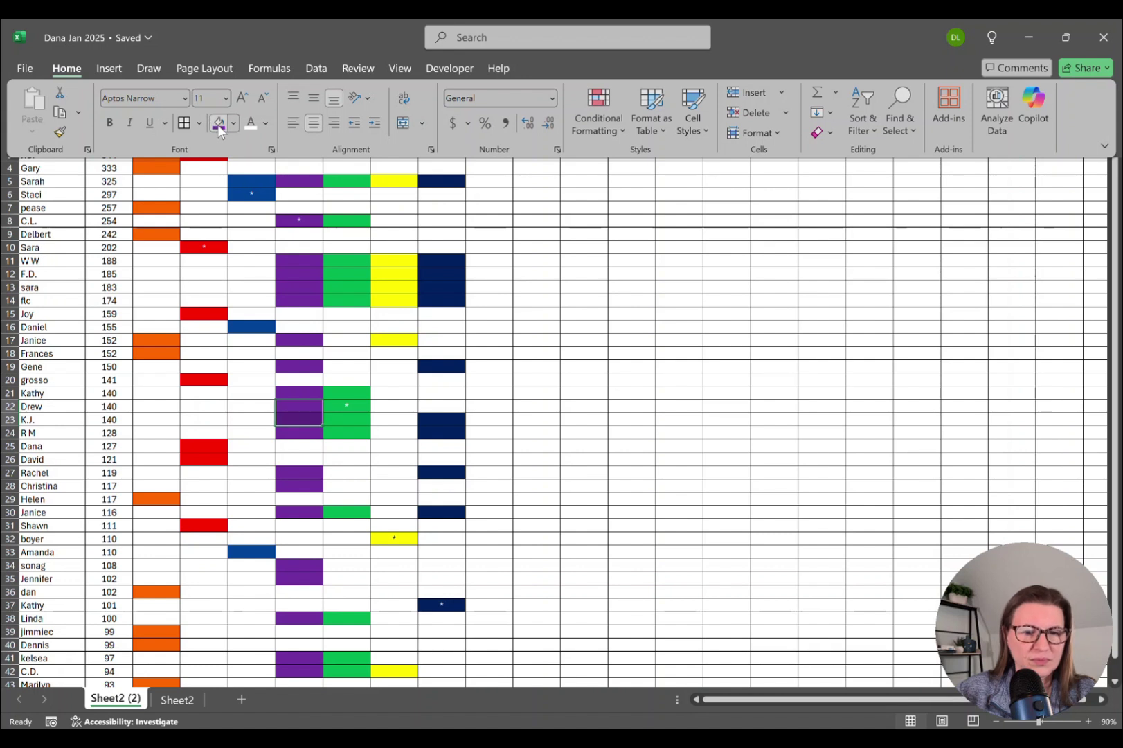
Fill cell G32 with the same purple
click(306, 537)
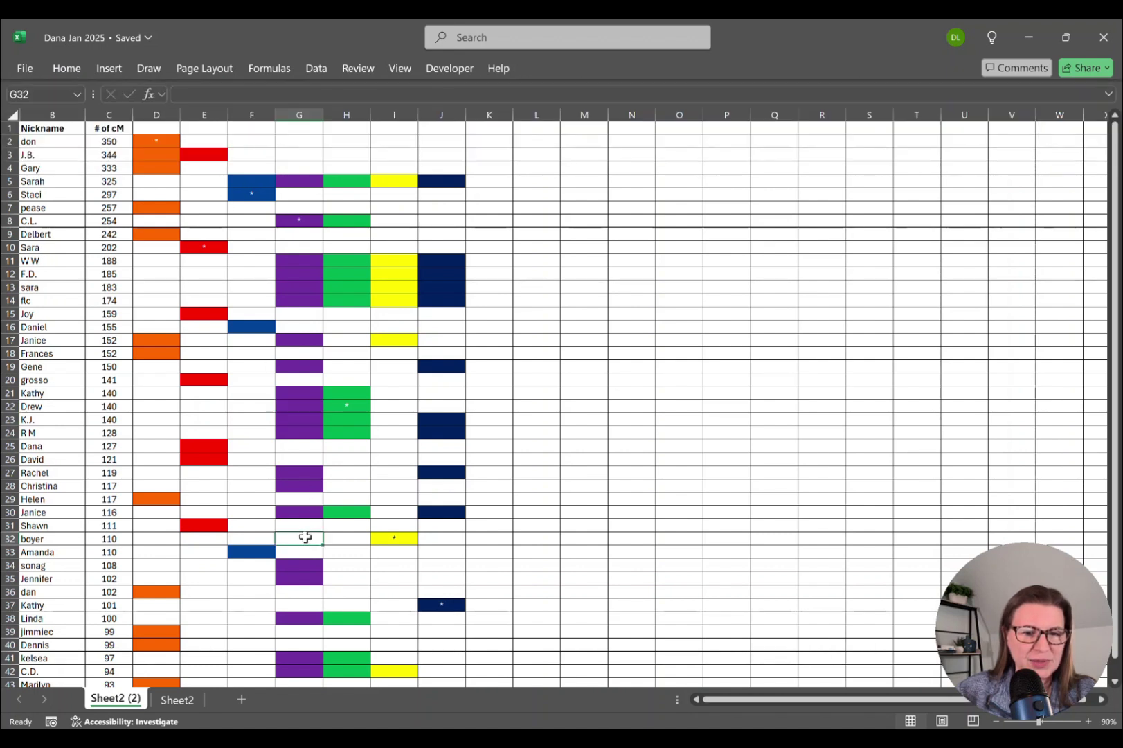
click(68, 67)
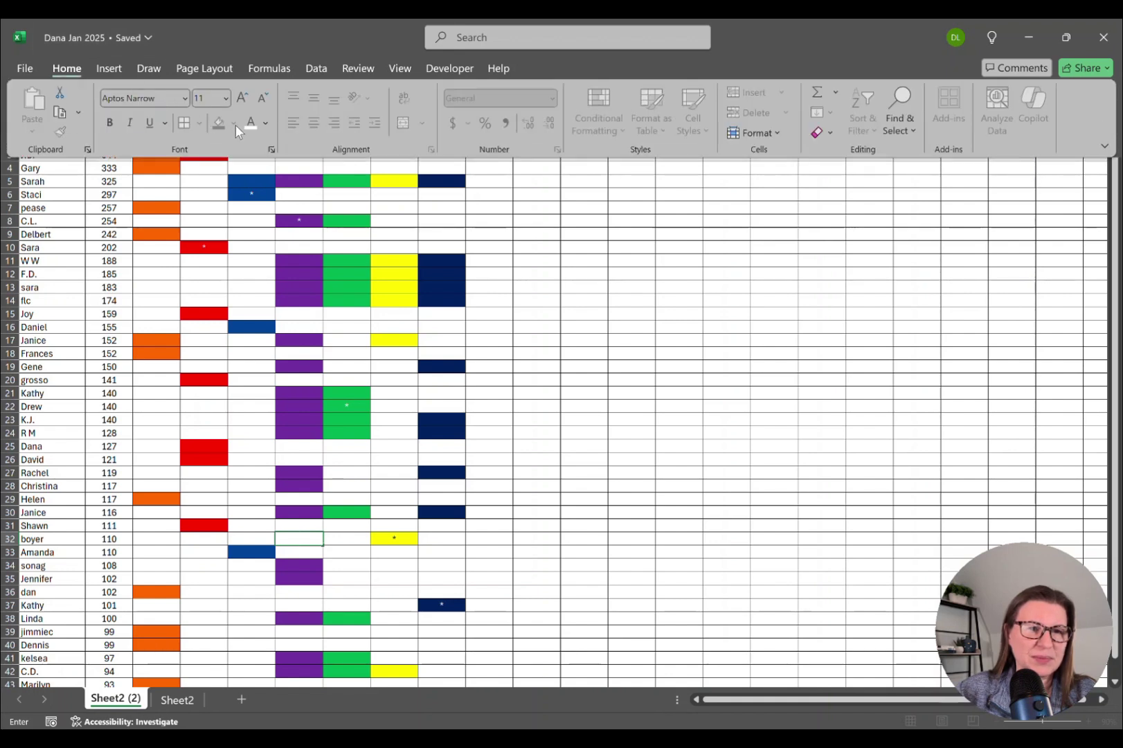
click(293, 535)
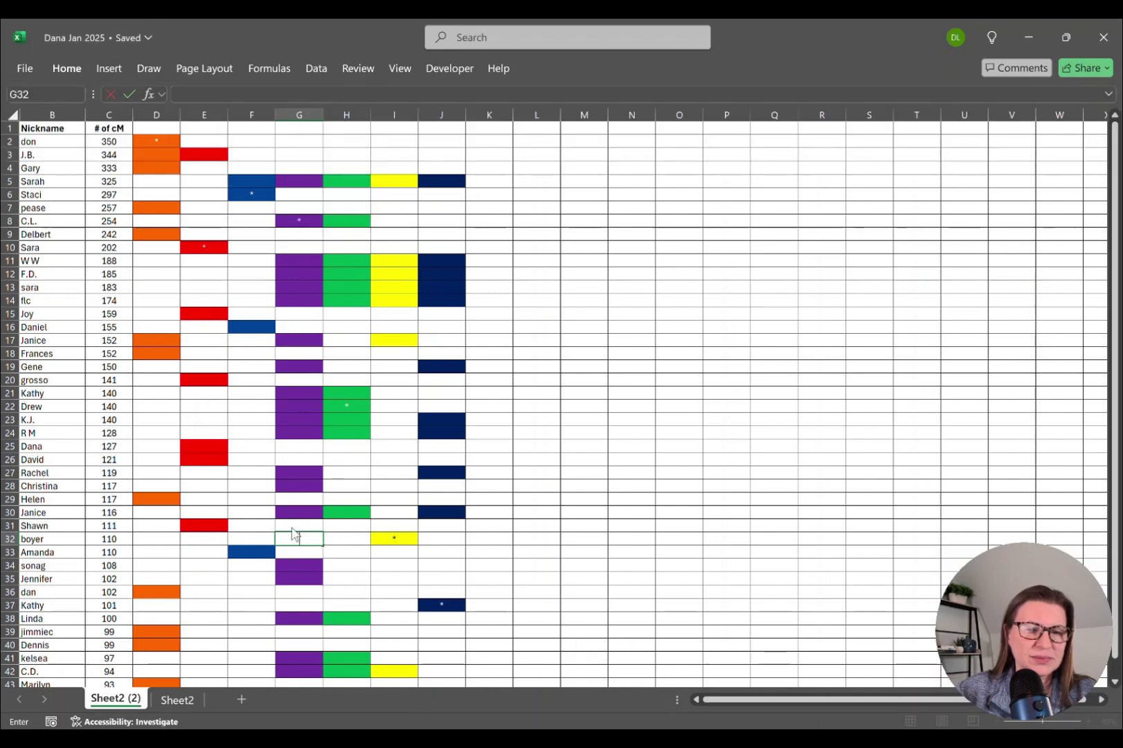
click(344, 529)
click(311, 537)
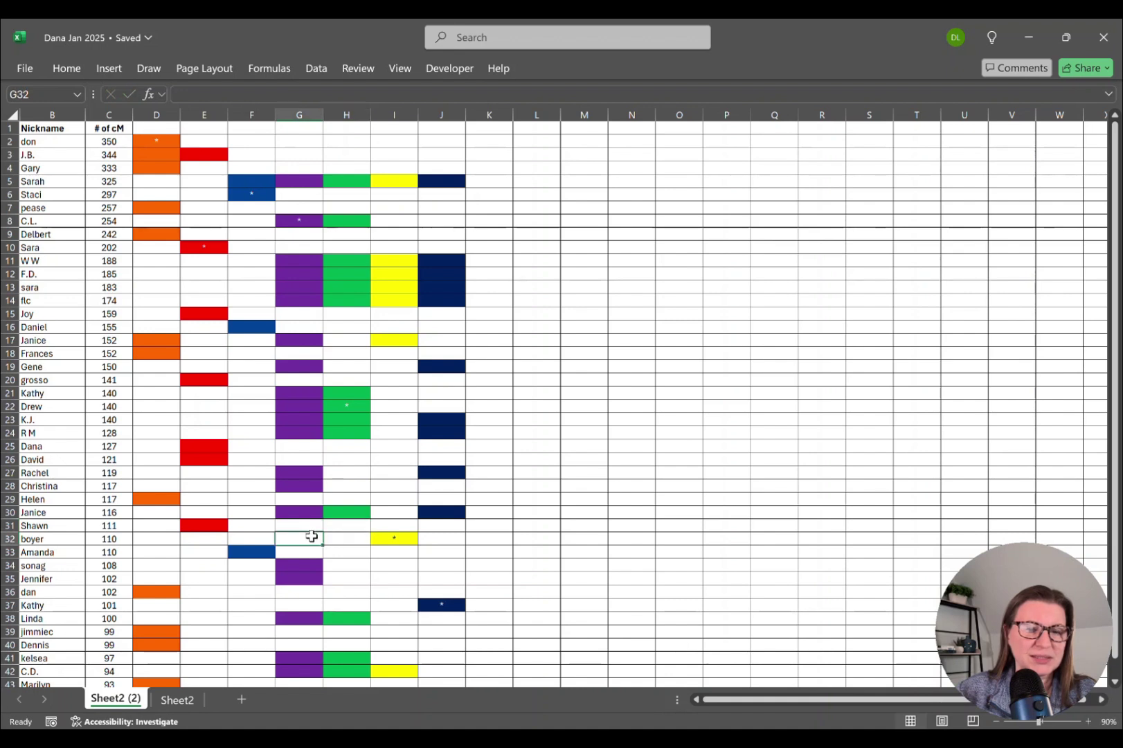
click(67, 68)
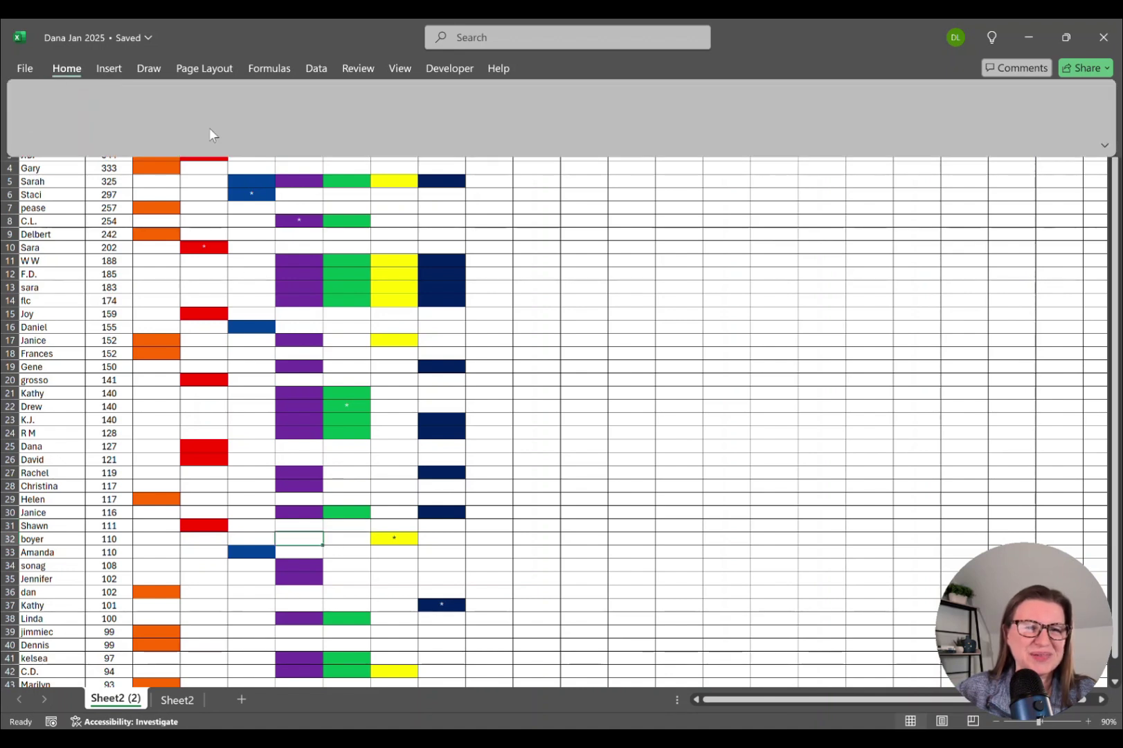
click(217, 123)
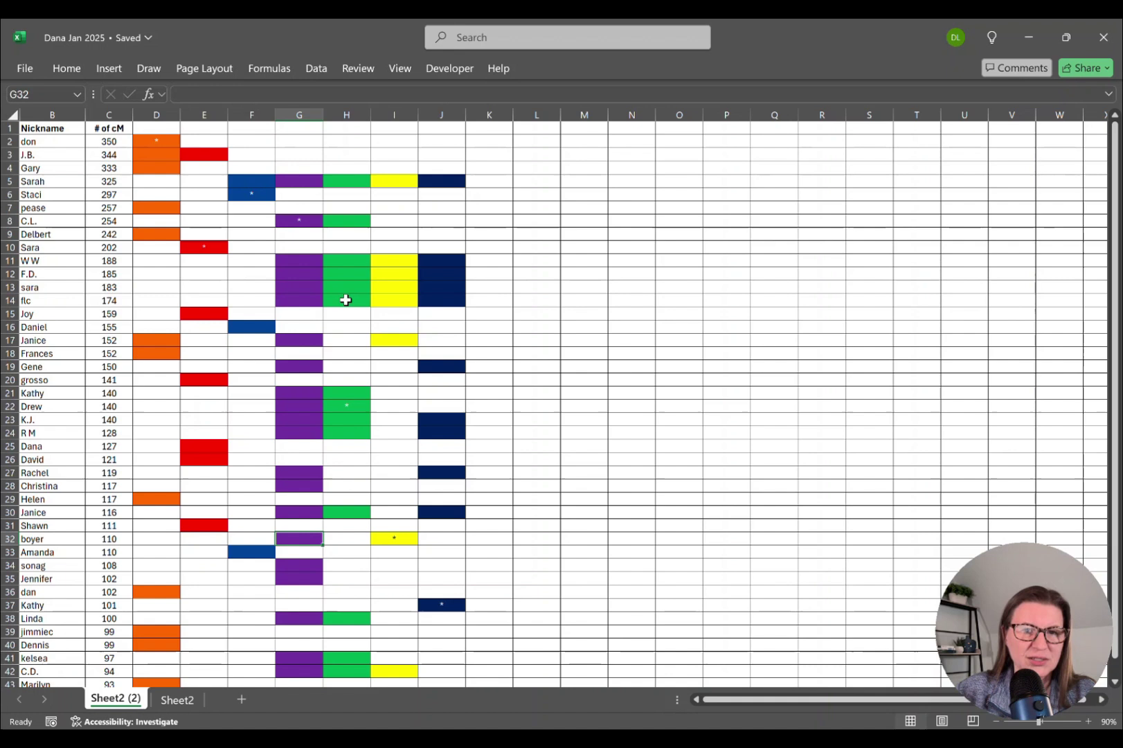
Delete columns H through J, then select rows 5 and 3 to point them out
drag(342, 109, 437, 114)
right_click(437, 116)
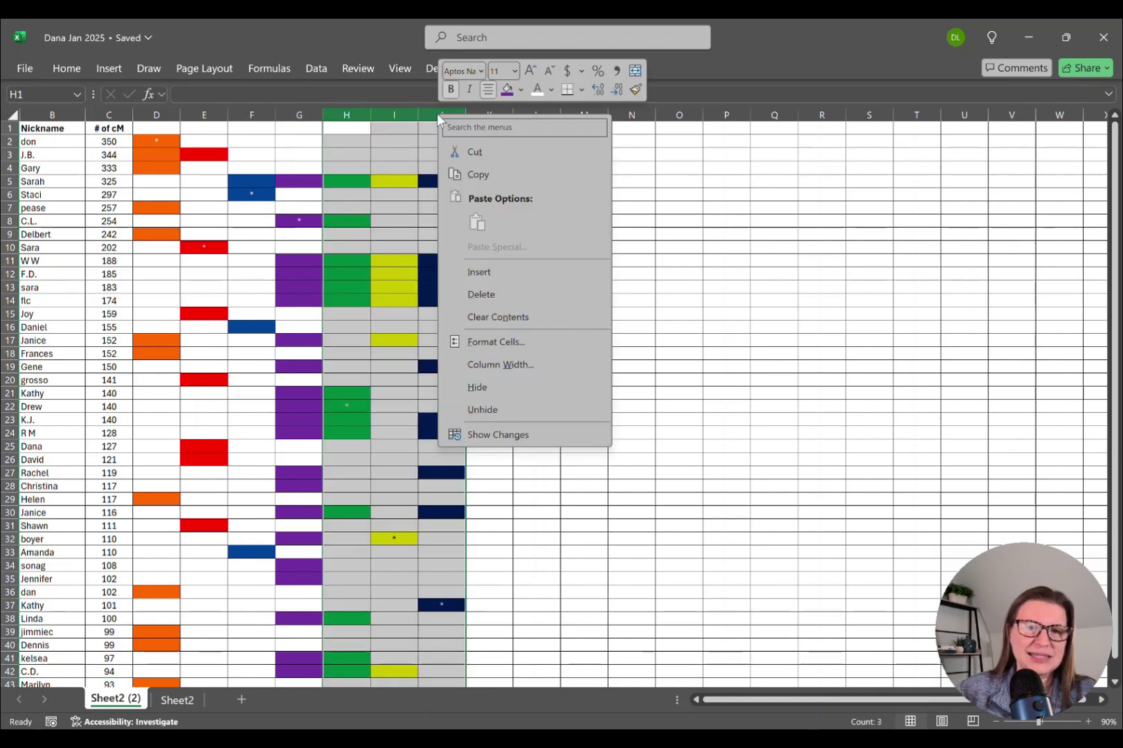
click(505, 291)
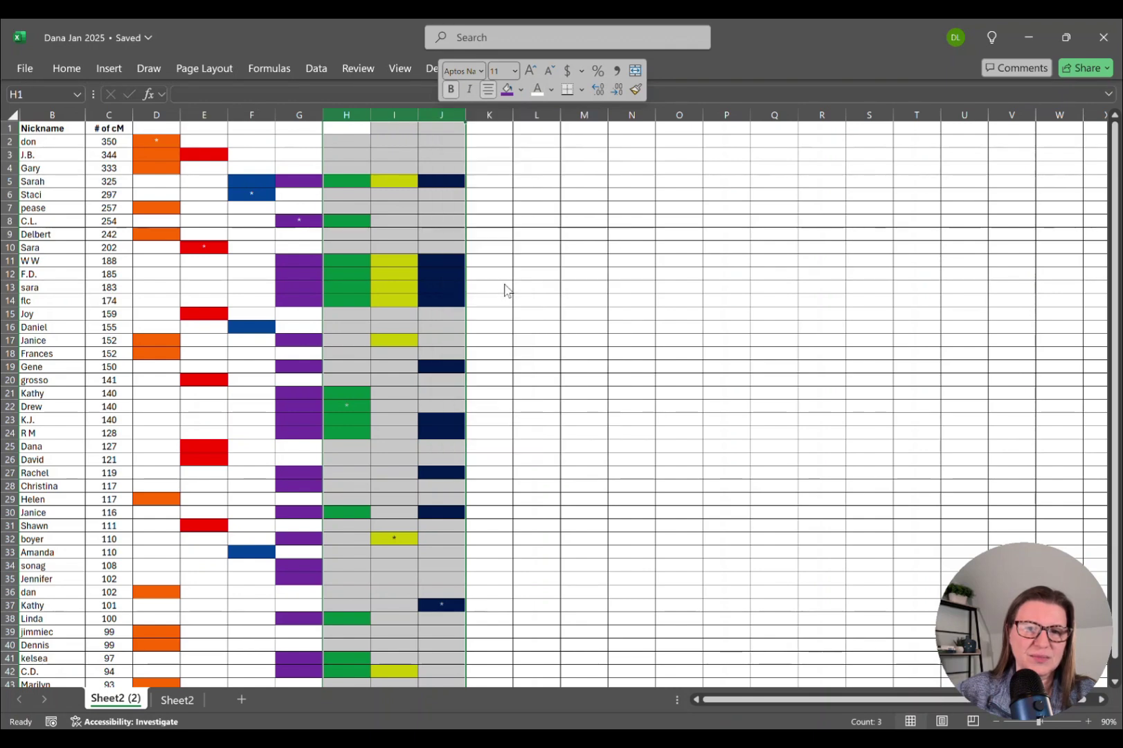
click(502, 289)
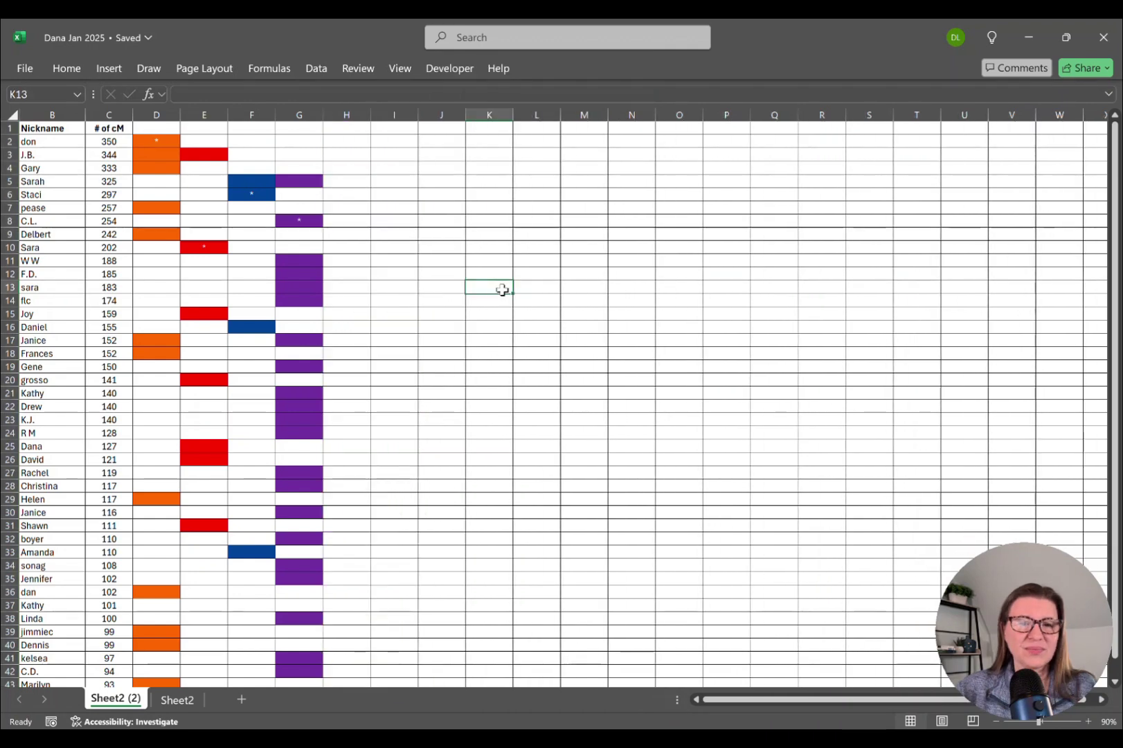
click(9, 180)
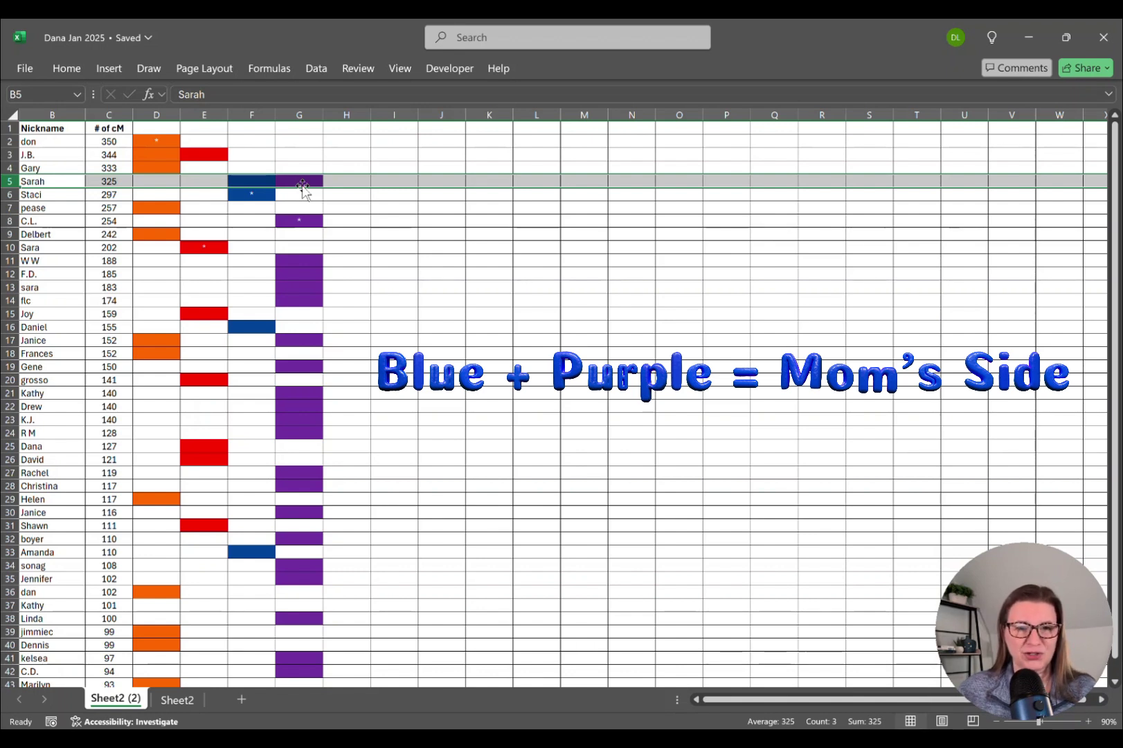
click(9, 154)
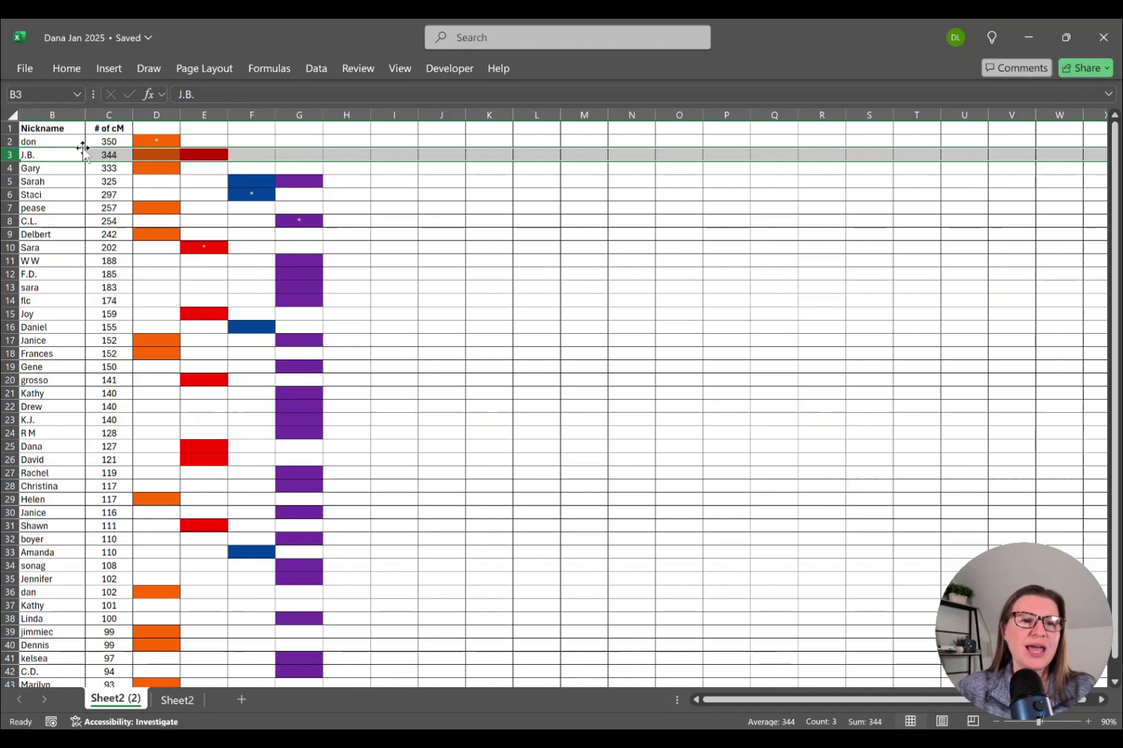
Sort the whole sheet on columns D–G by cell colour: orange, red, blue, purple on top
click(13, 114)
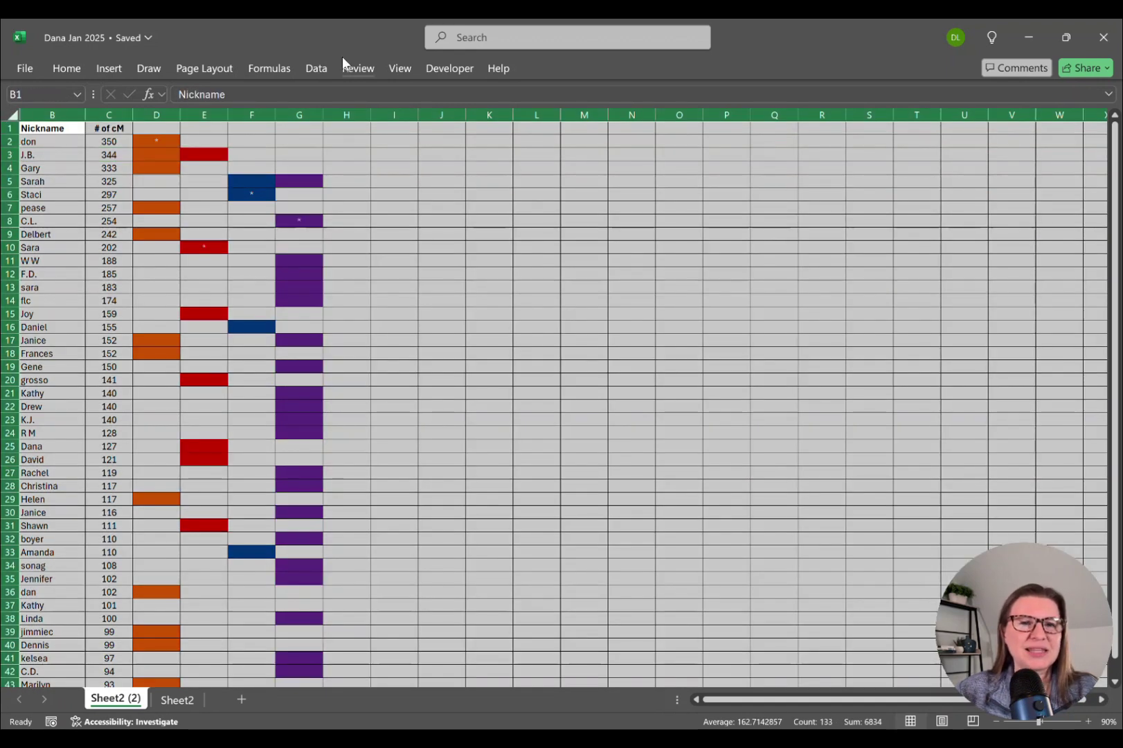
click(318, 68)
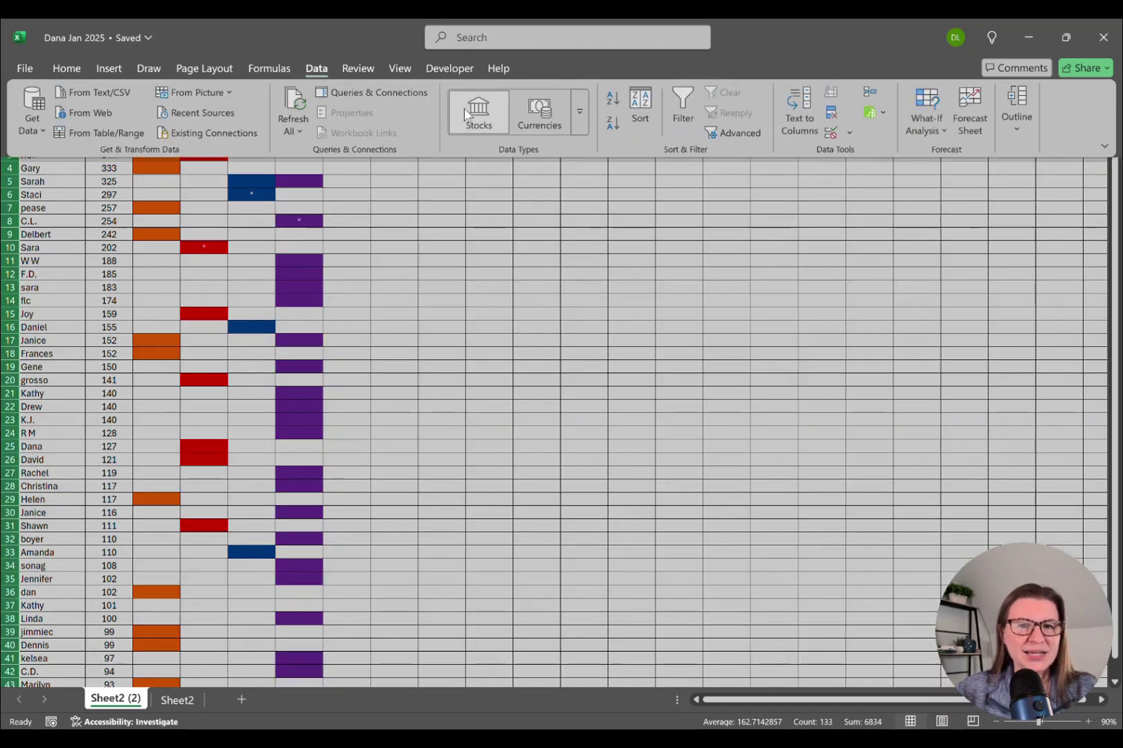
click(645, 115)
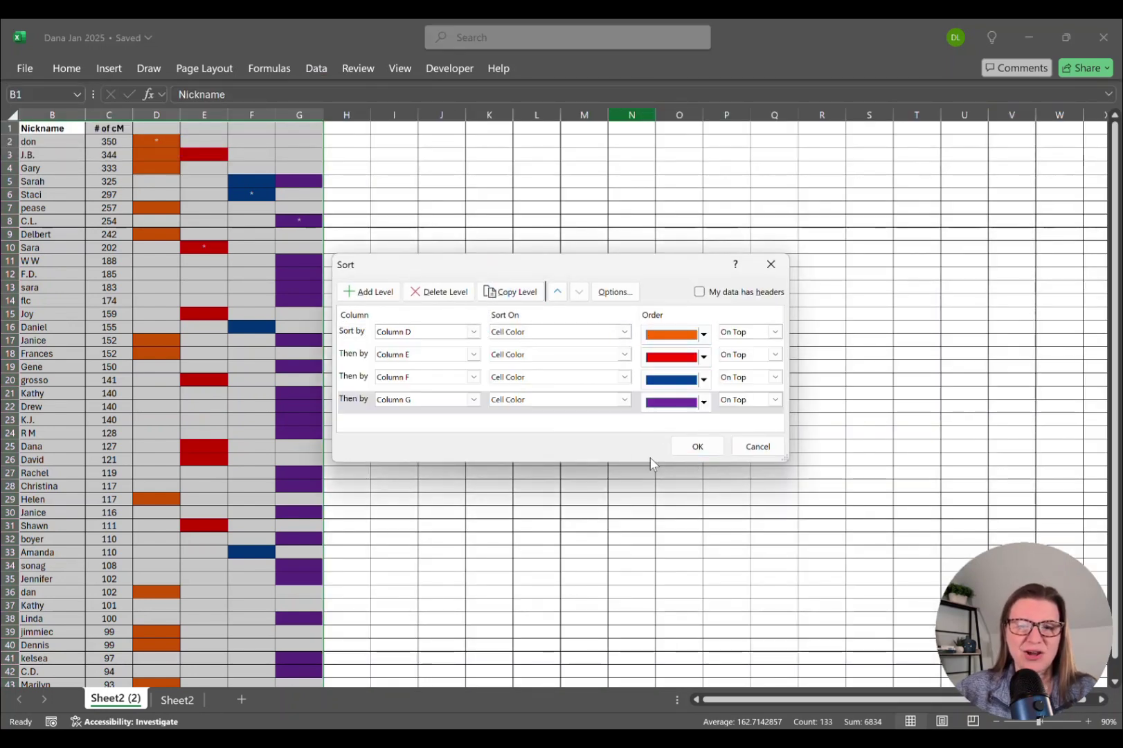
click(696, 447)
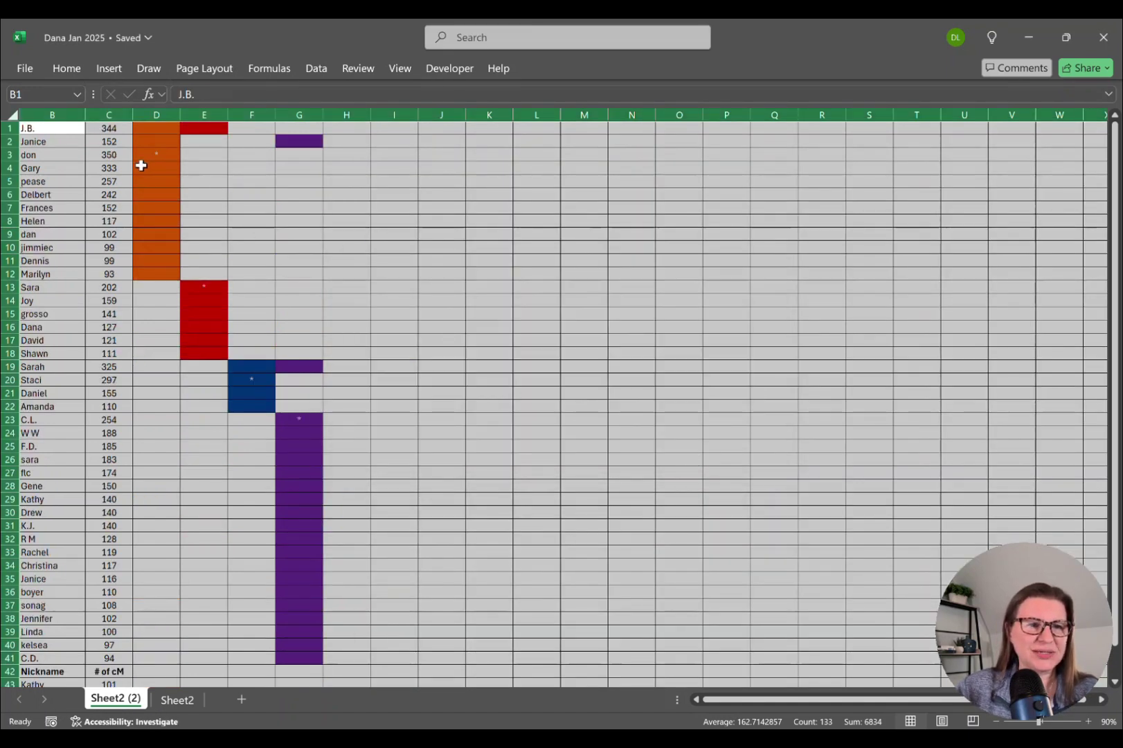
click(411, 245)
click(308, 140)
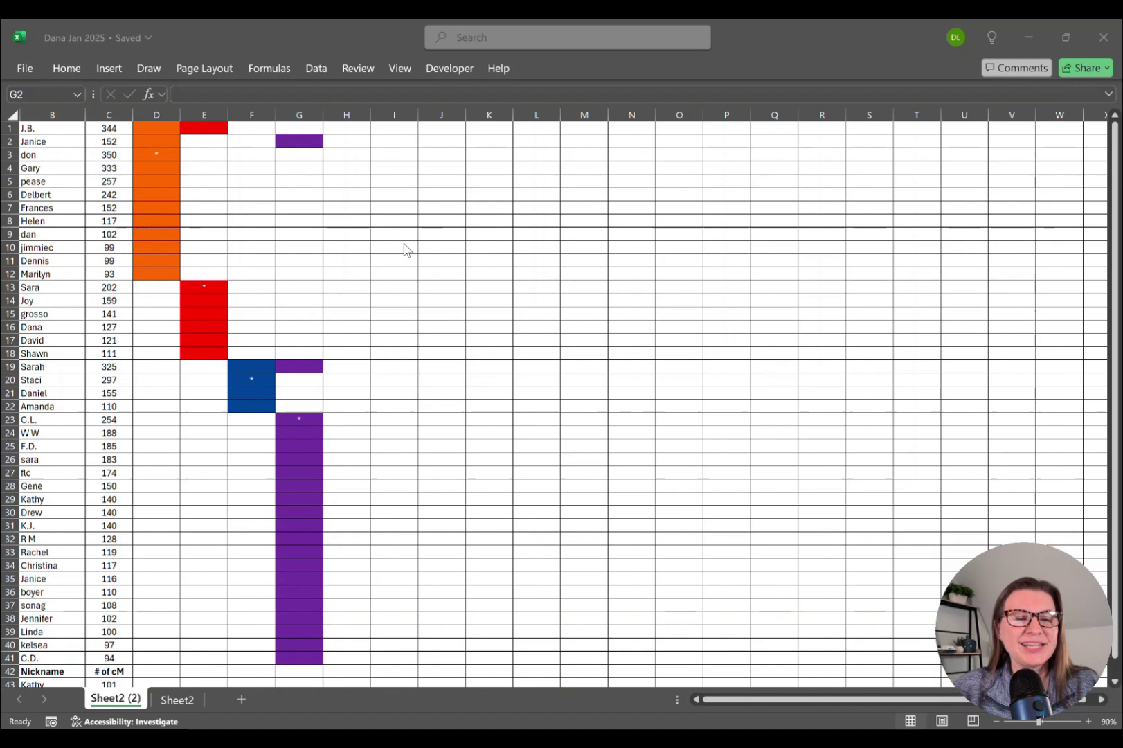
Set cell G2's fill colour to No Fill
click(298, 147)
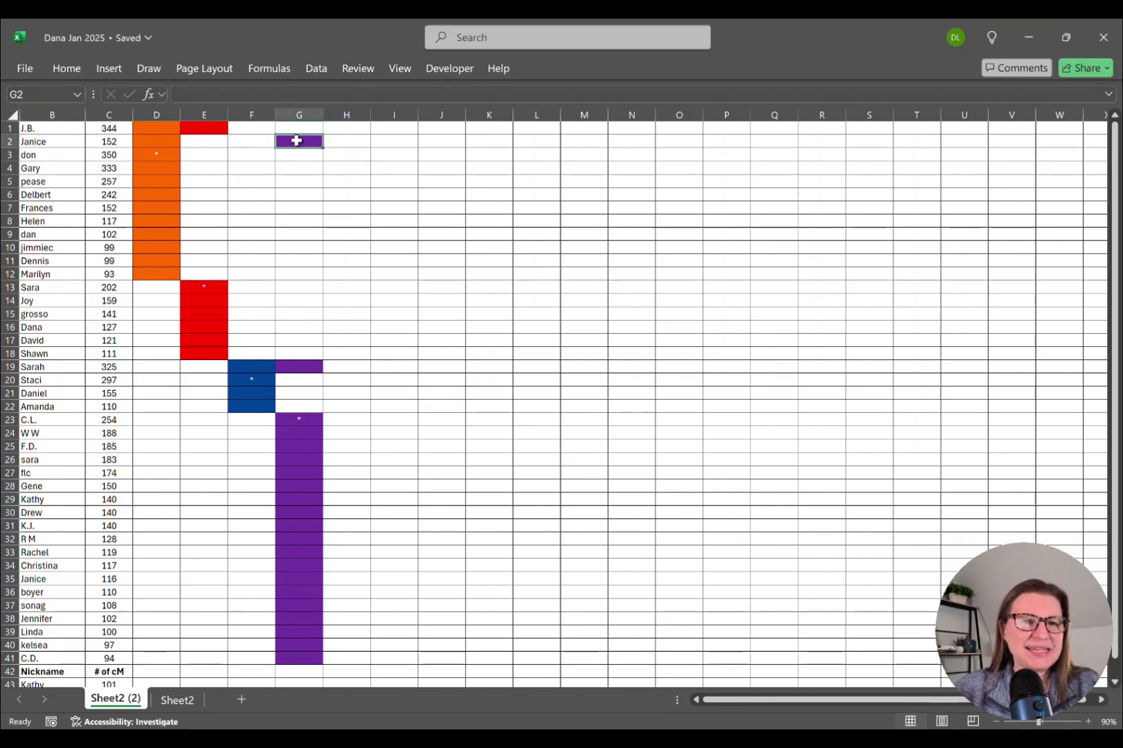
click(68, 68)
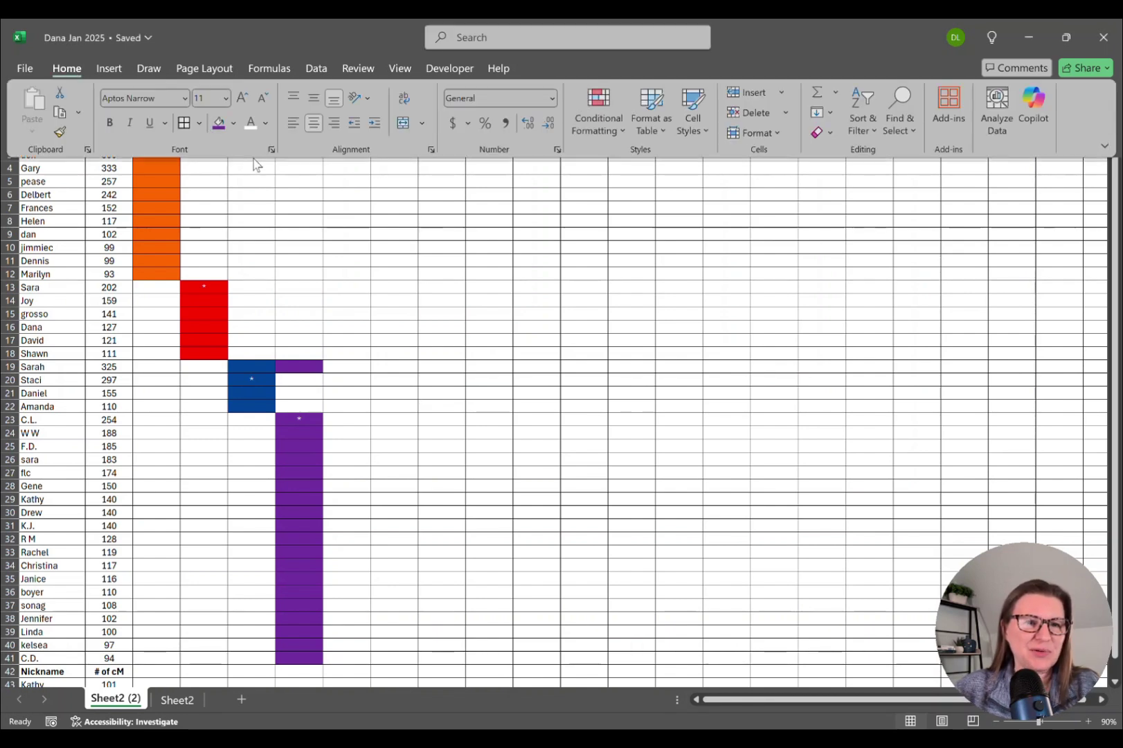
click(233, 123)
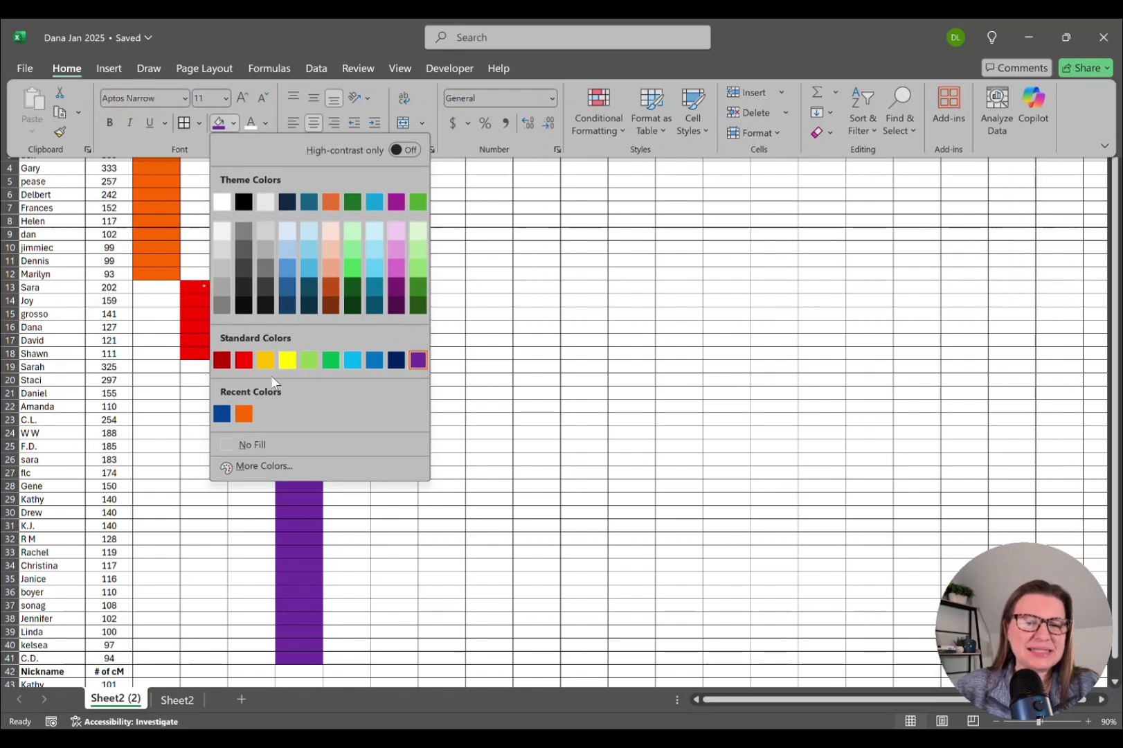
click(262, 444)
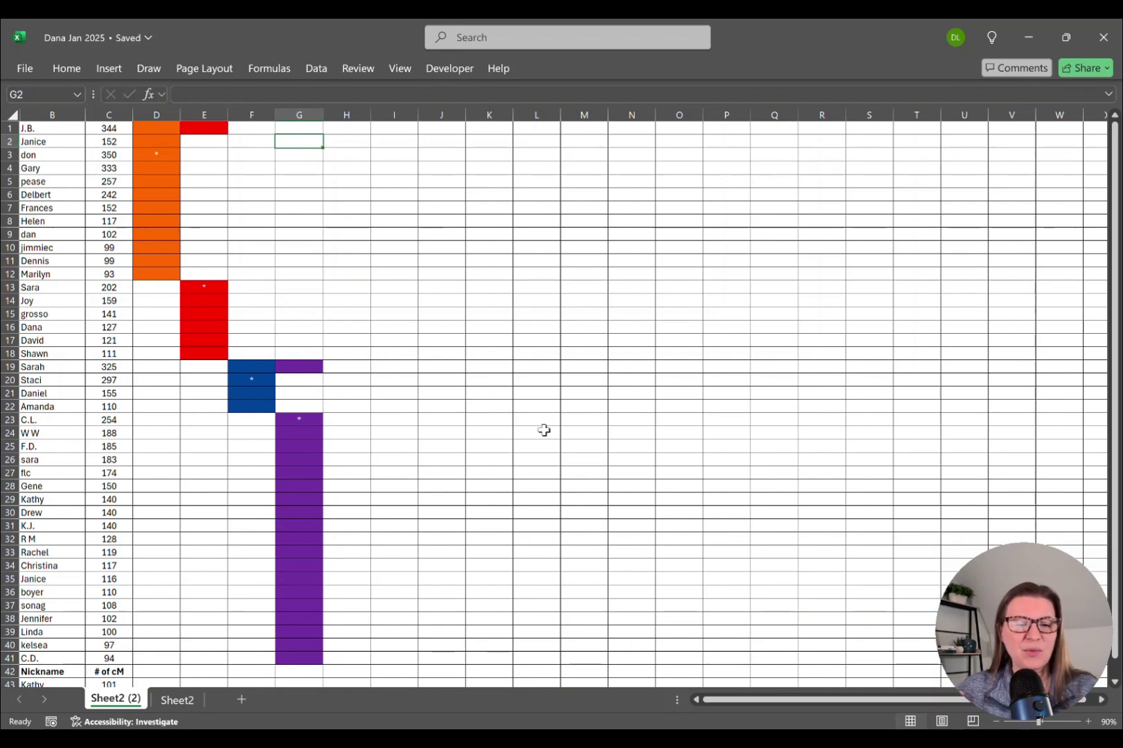
key(alt+a)
key(s)
key(s)
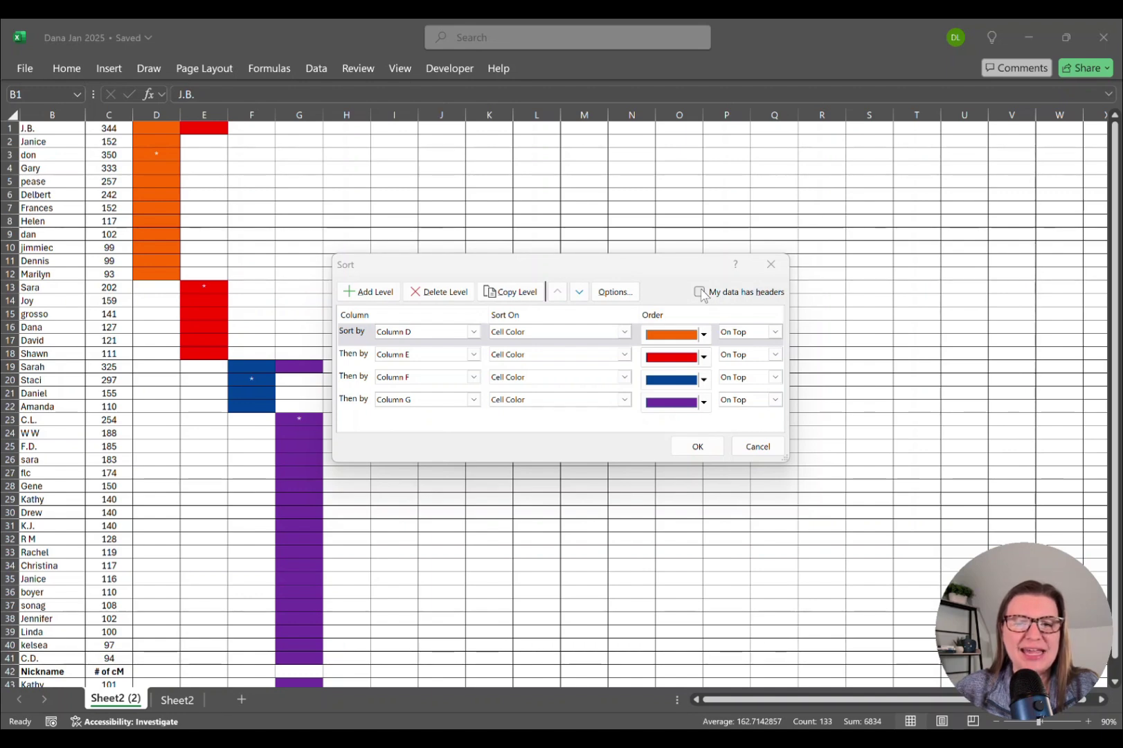
click(771, 264)
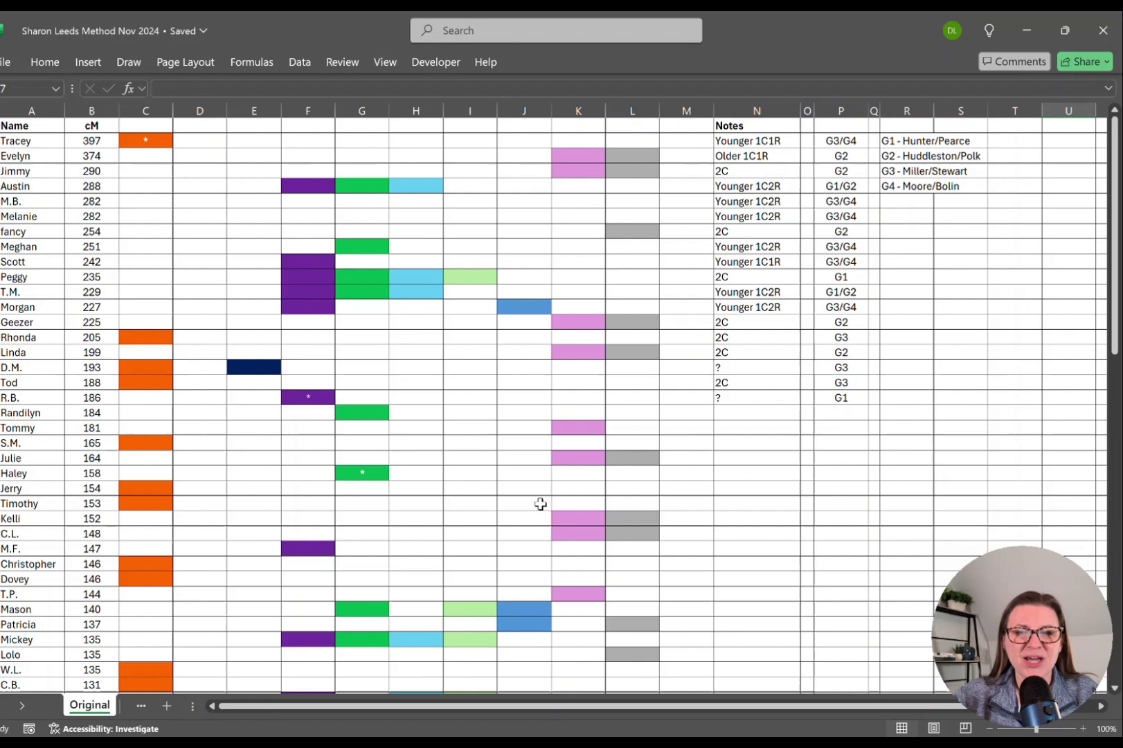
scroll(268, 472, down, 3)
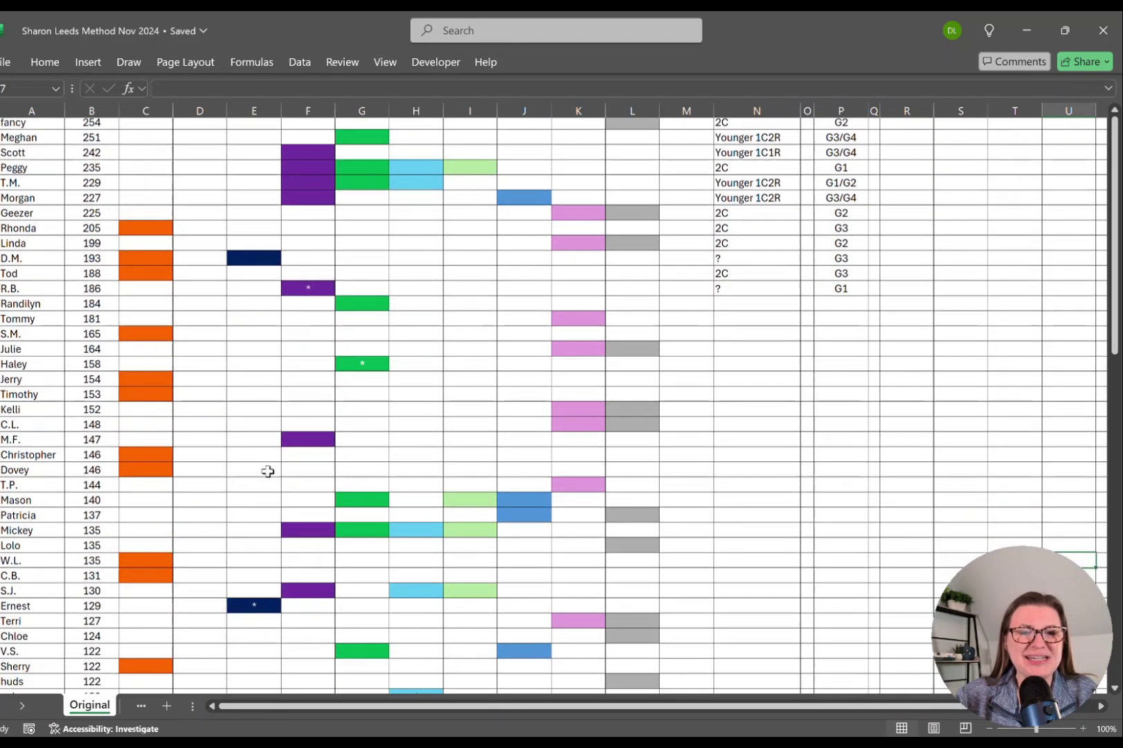
scroll(268, 472, down, 3)
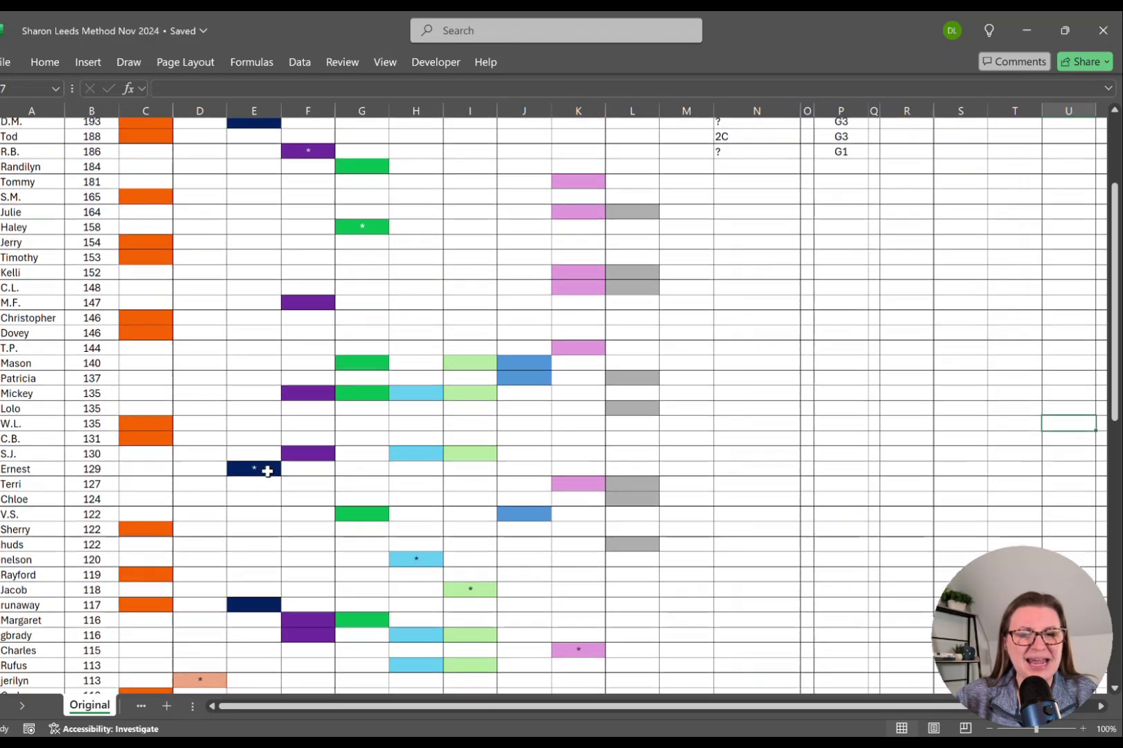
scroll(268, 471, down, 5)
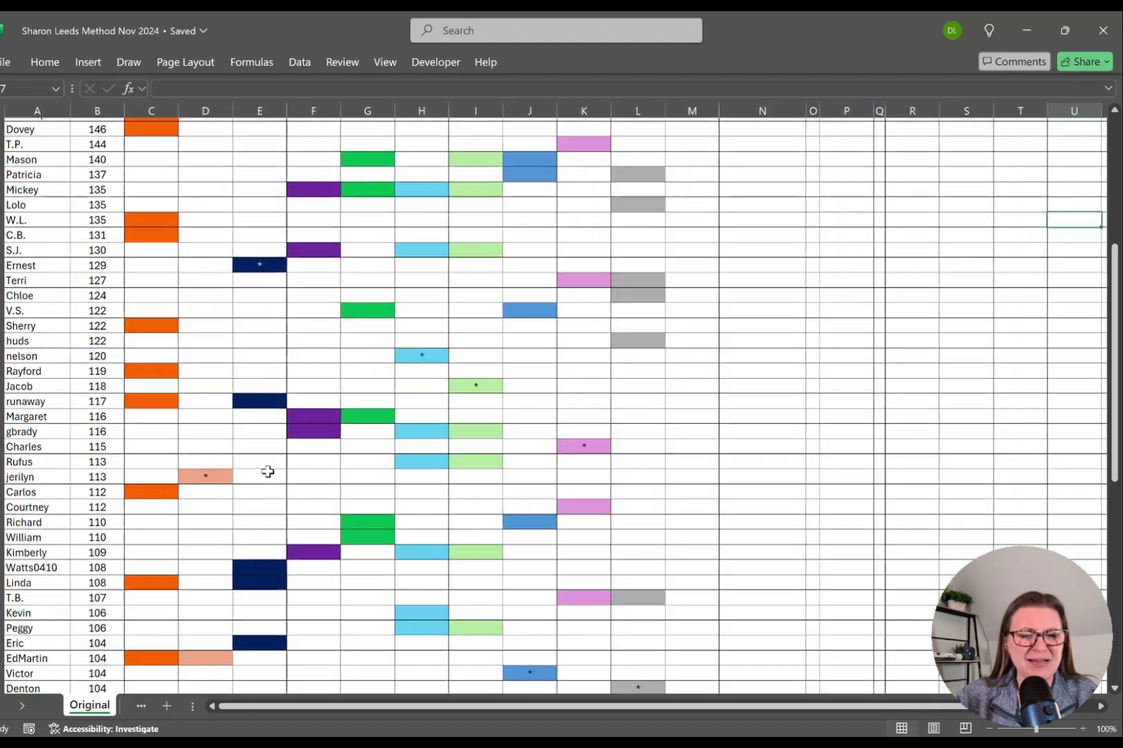
scroll(268, 472, down, 1)
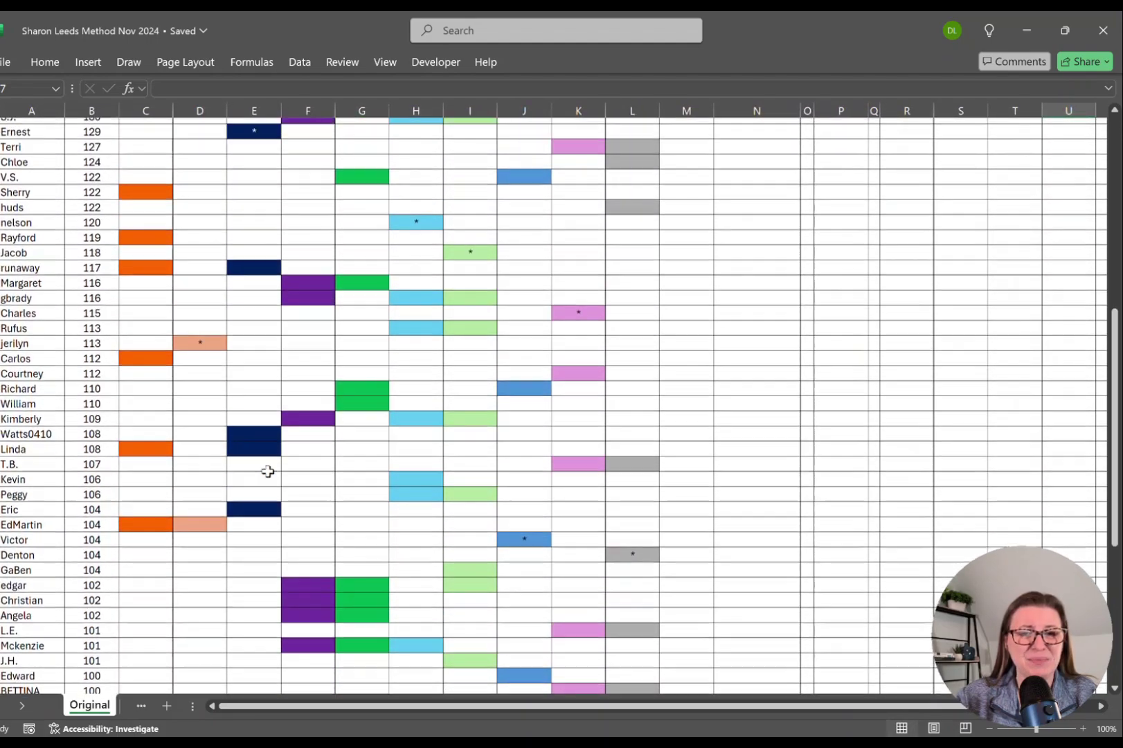
scroll(268, 472, up, 13)
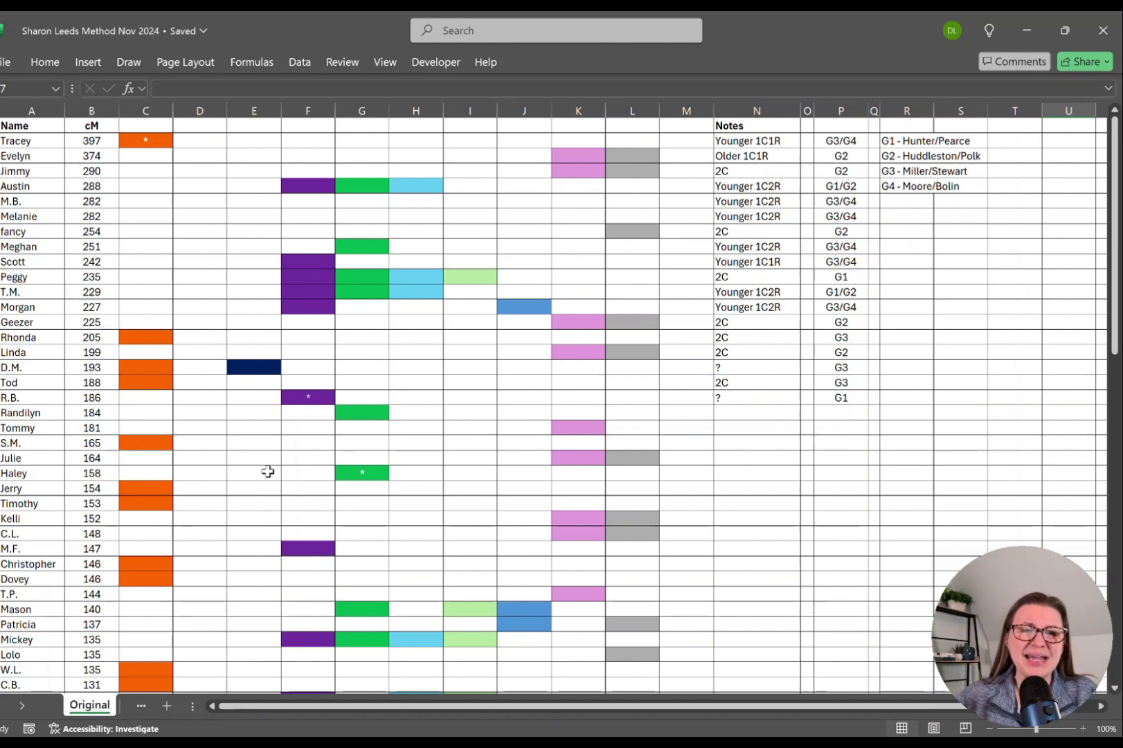